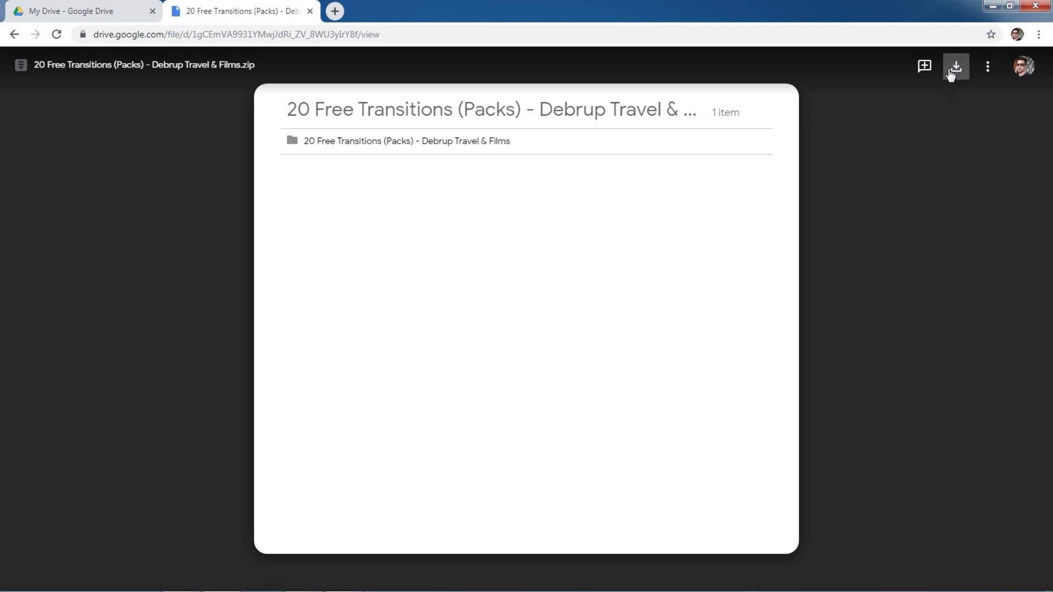
Step: Extract the 20 Free Transitions (Packs) archive onto the desktop and place the extracted folder just below the Video Musik folder
click(992, 6)
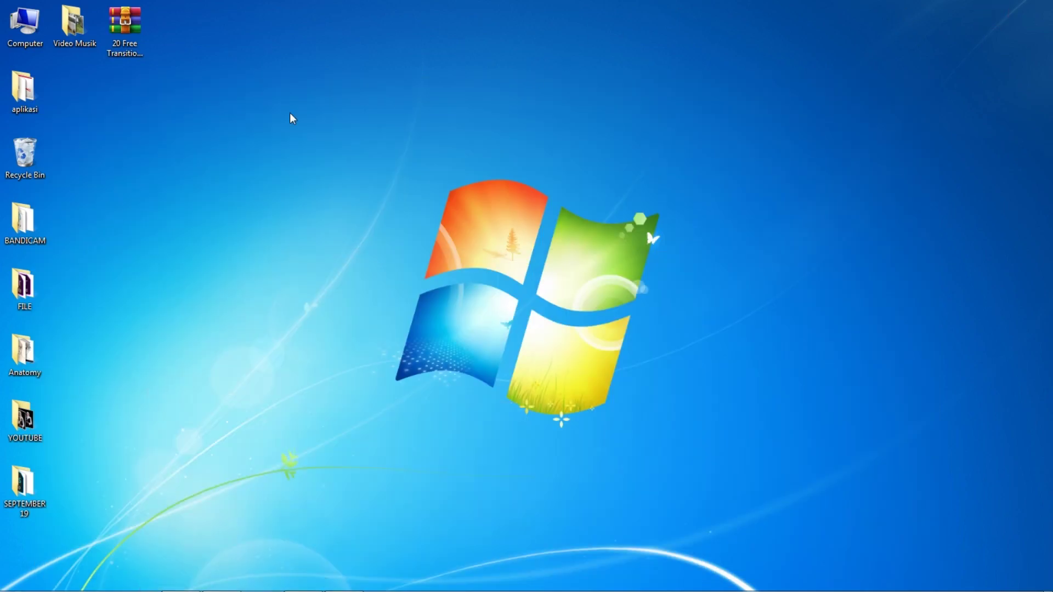
right_click(130, 43)
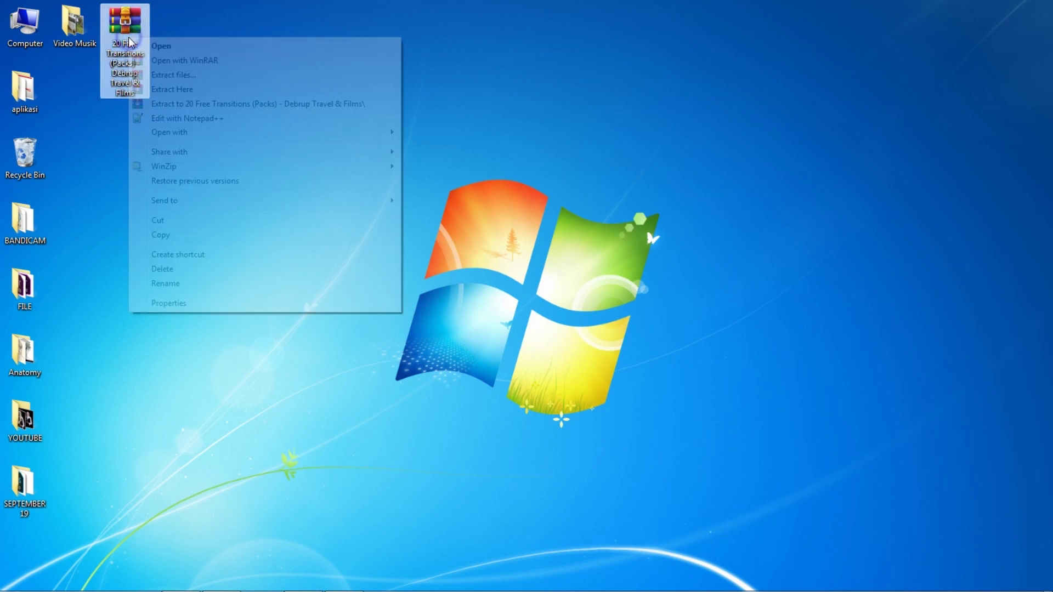
click(175, 87)
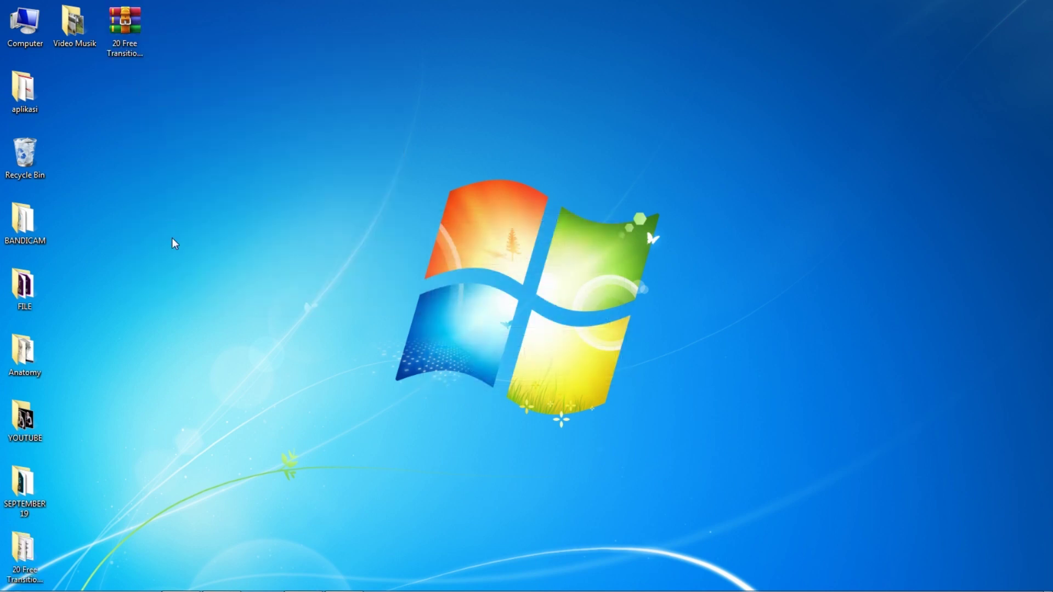
drag(38, 549, 81, 88)
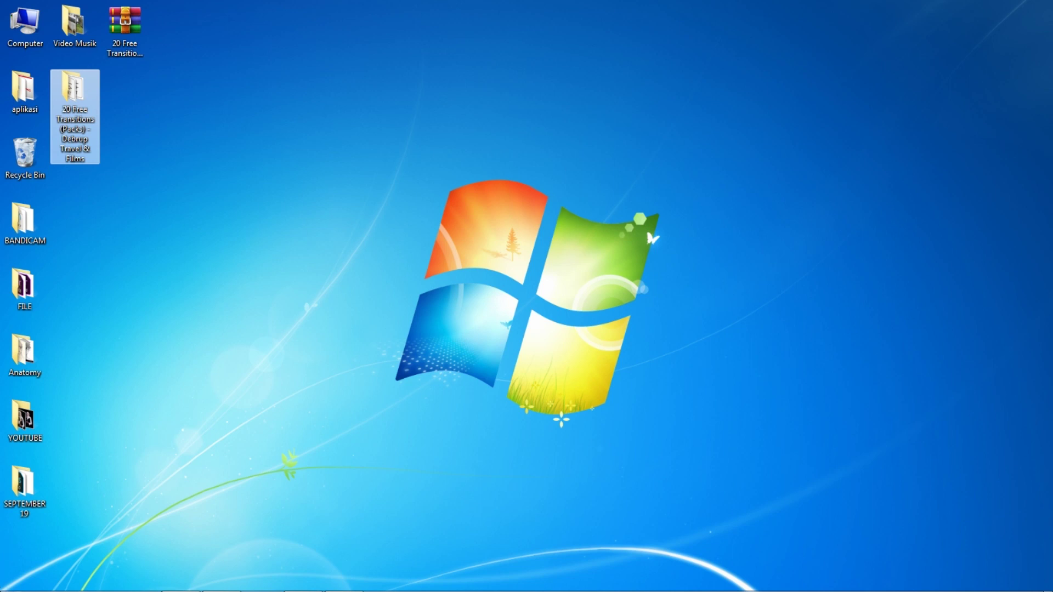
Step: Launch Adobe Premiere Pro CC 2018 and create a new project named Transition, stored on the Desktop
click(15, 586)
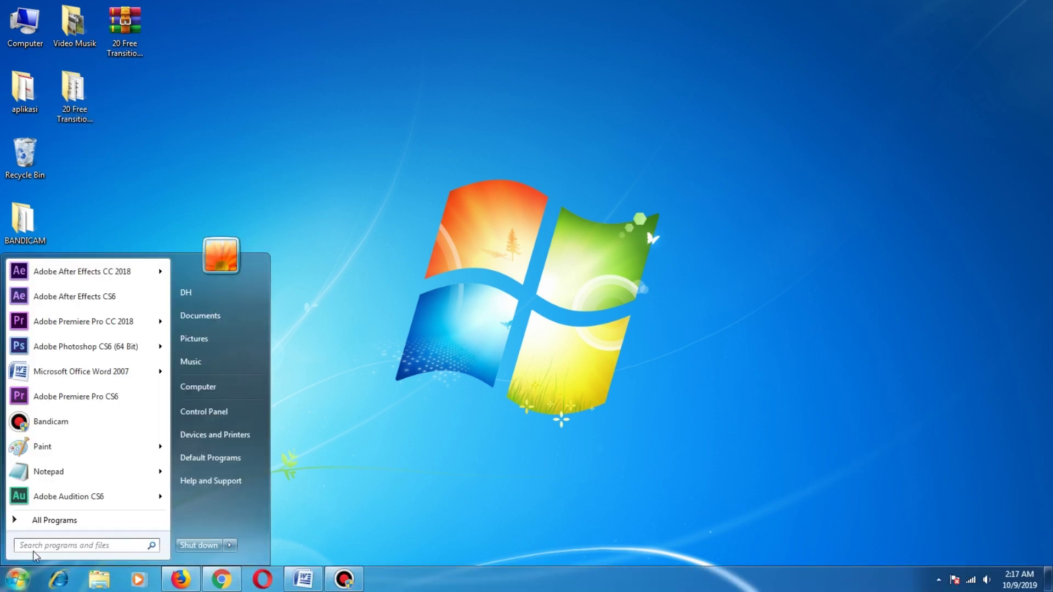
click(59, 326)
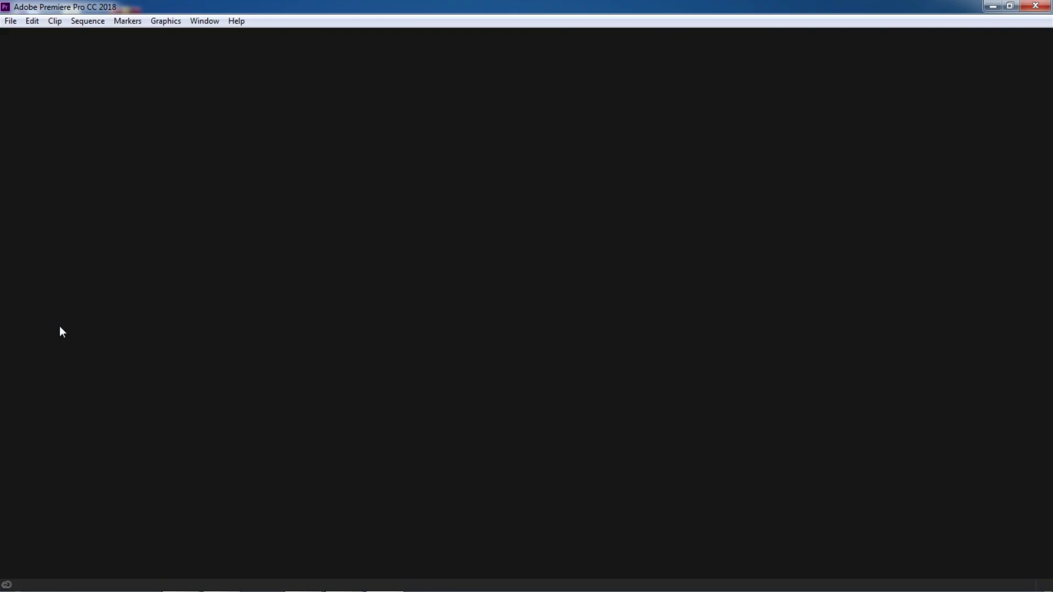
click(309, 257)
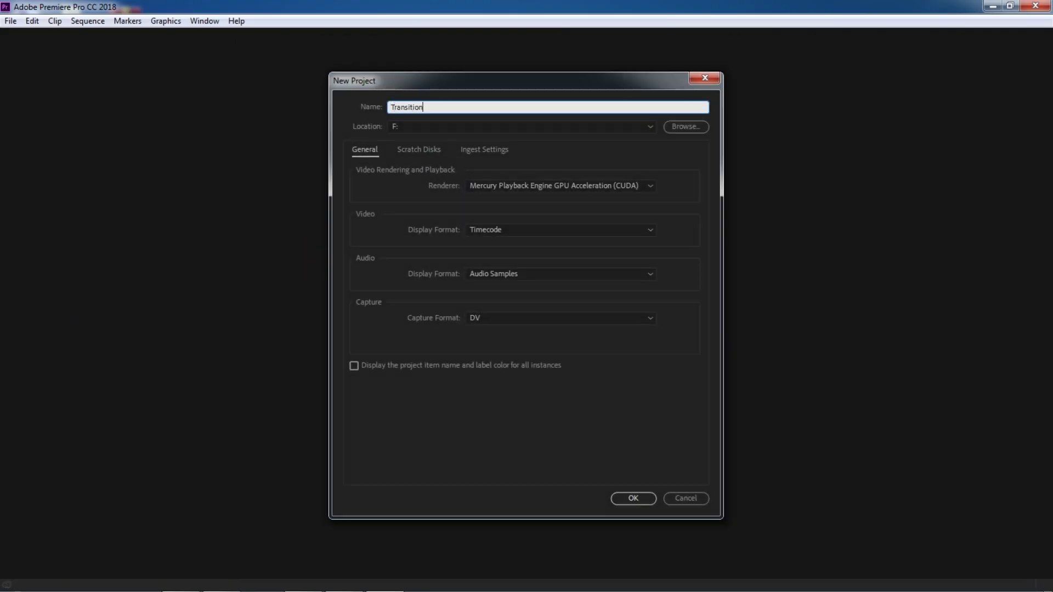
click(686, 127)
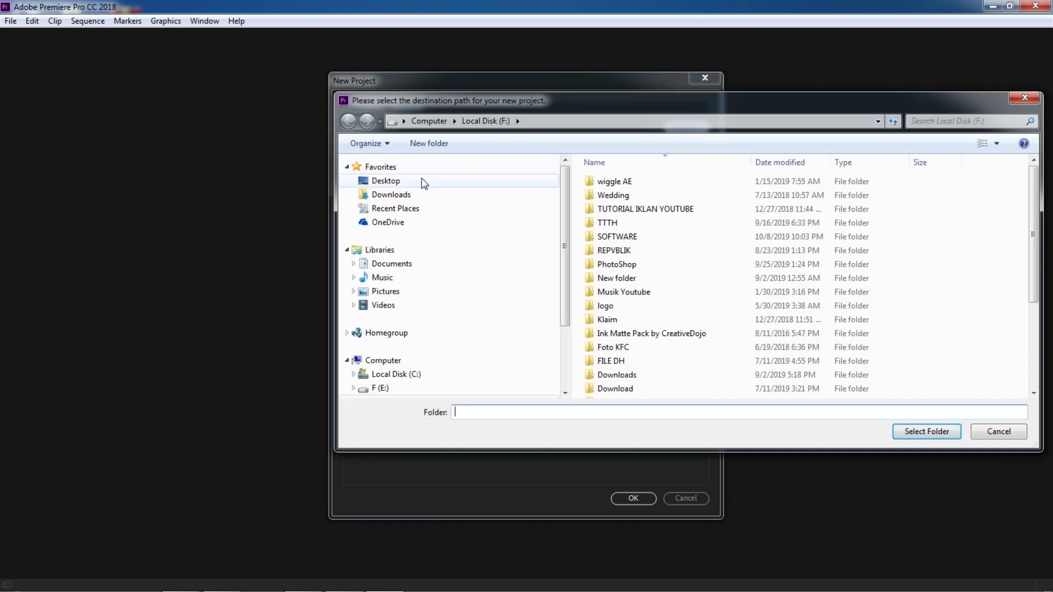
click(386, 180)
click(923, 431)
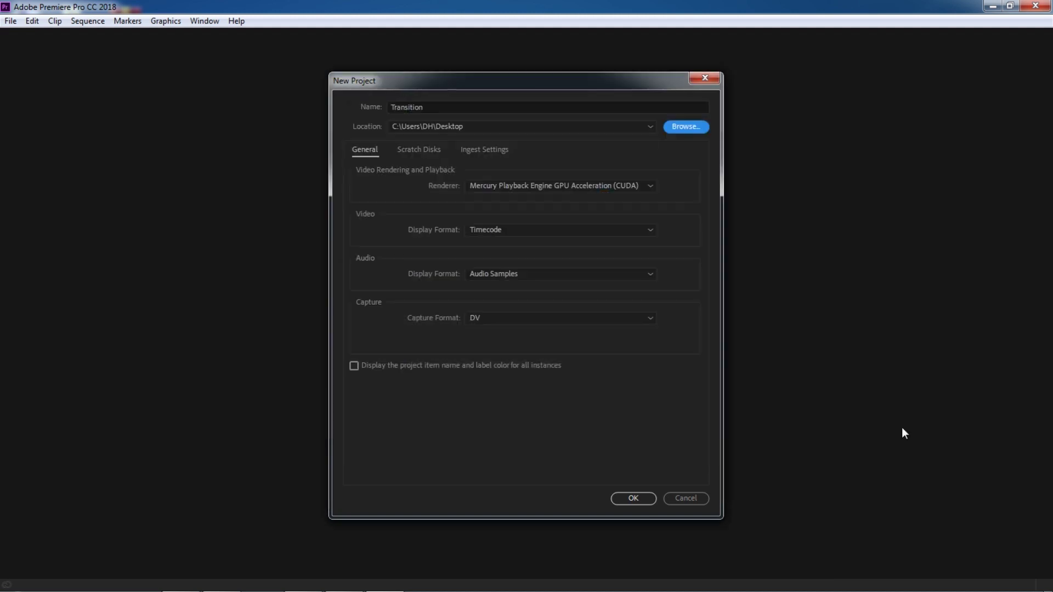
click(634, 500)
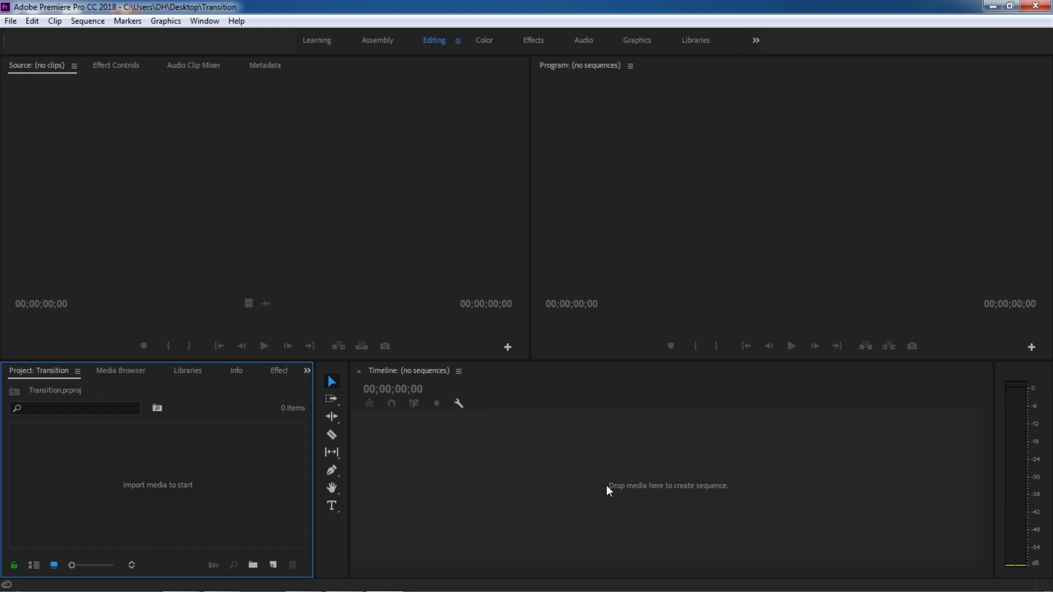
Step: Create a new sequence, Sequence 01, using the Digital SLR 1080p preset DSLR 1080p25
click(10, 21)
mouse_move(33, 37)
click(254, 65)
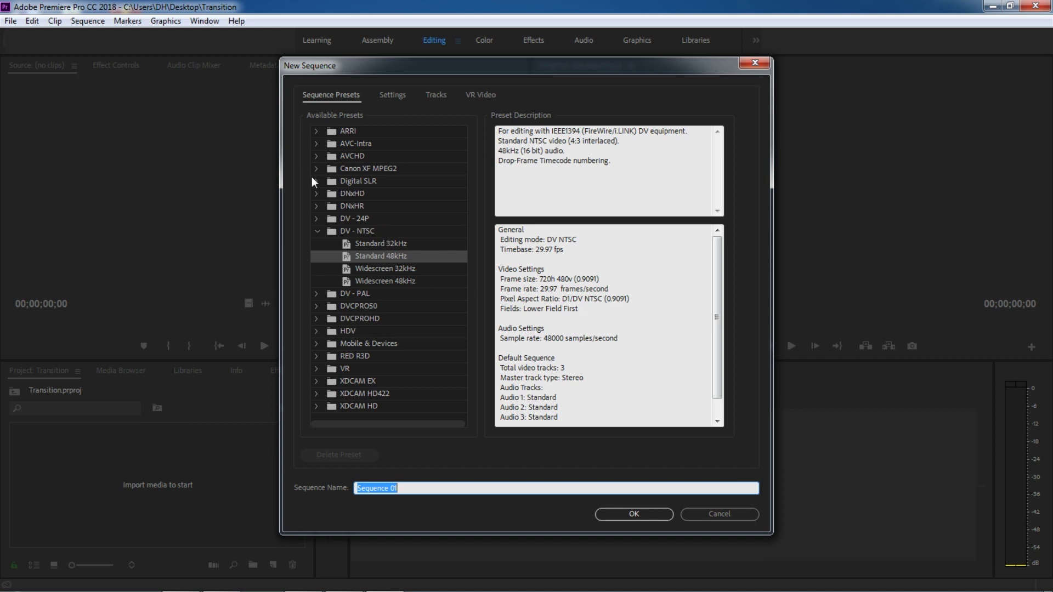
click(316, 181)
click(331, 194)
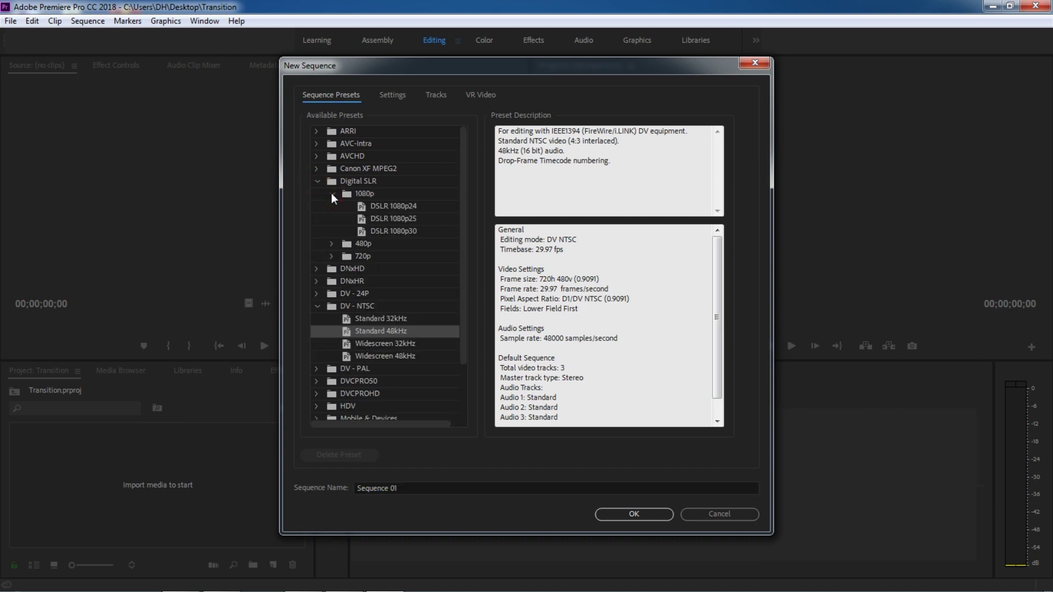
click(390, 217)
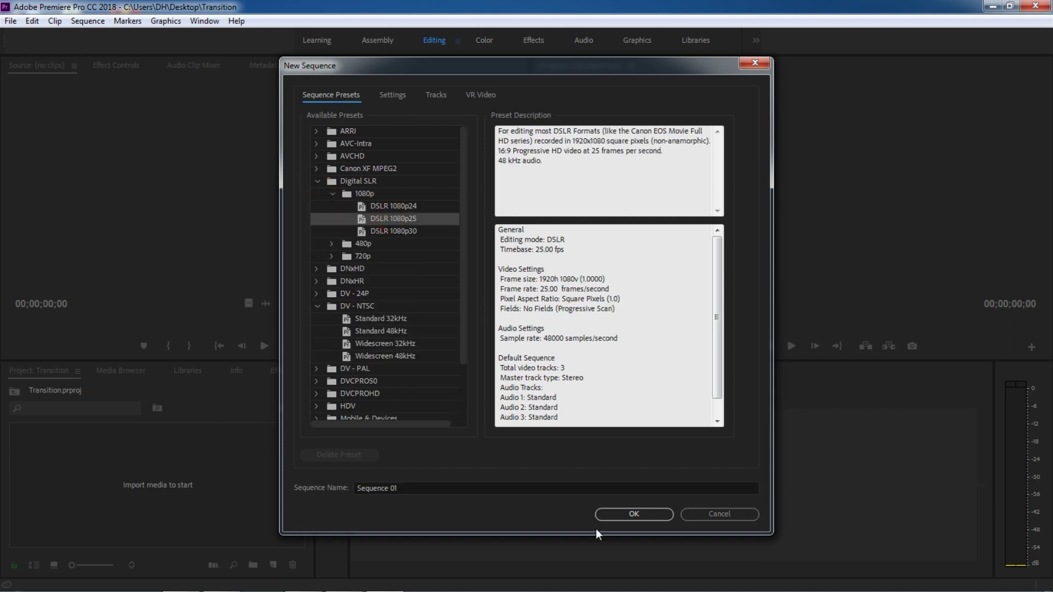
click(632, 514)
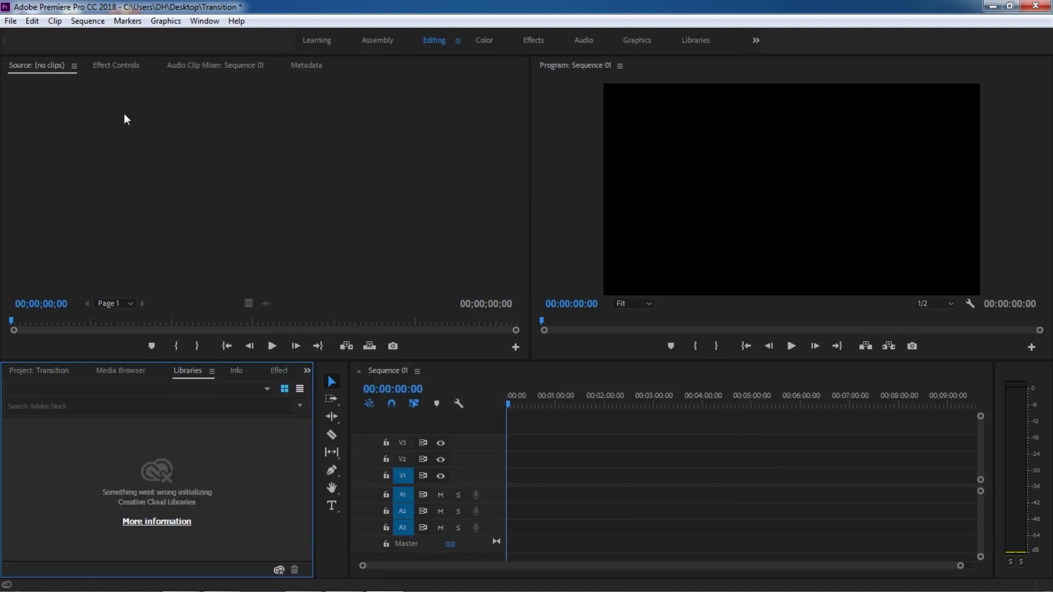
Step: Import all five video clips, 20181216_091717 through 20181217_153108, from the Video Musik folder on the Desktop
click(10, 20)
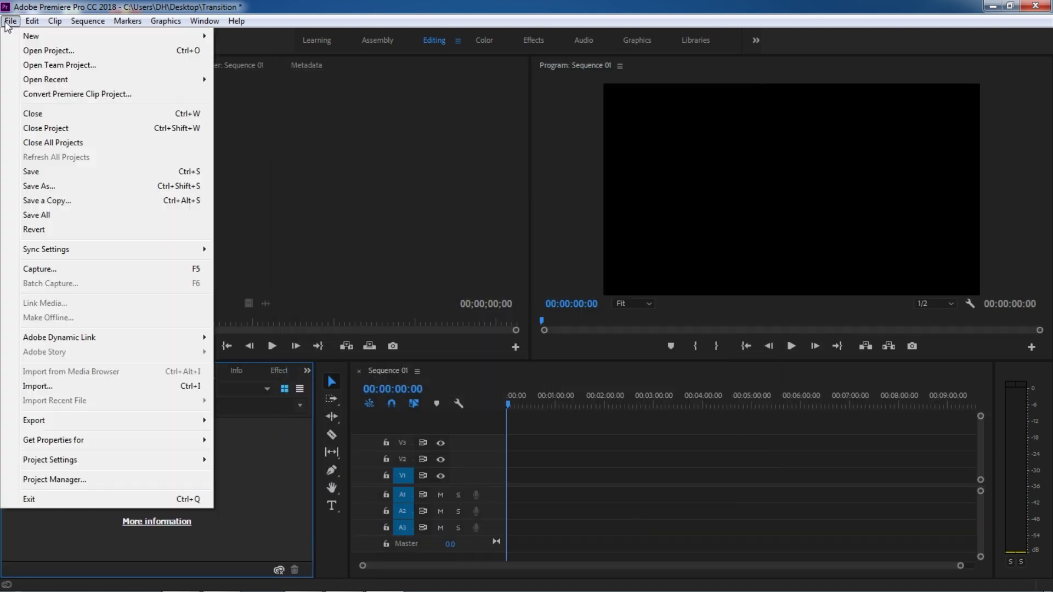
click(52, 383)
scroll(699, 239, down, 1)
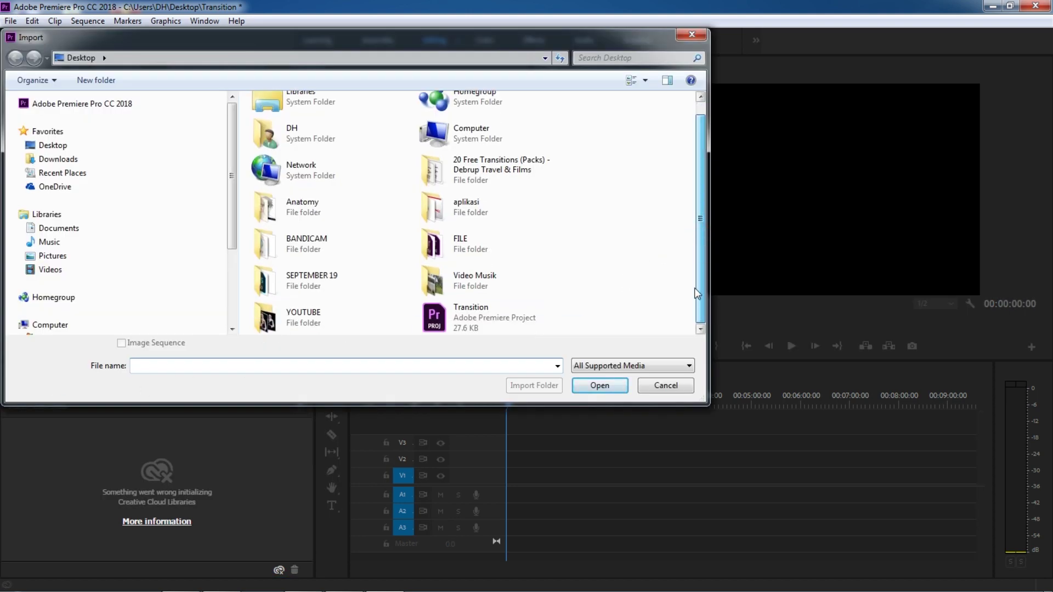
click(482, 280)
double_click(482, 280)
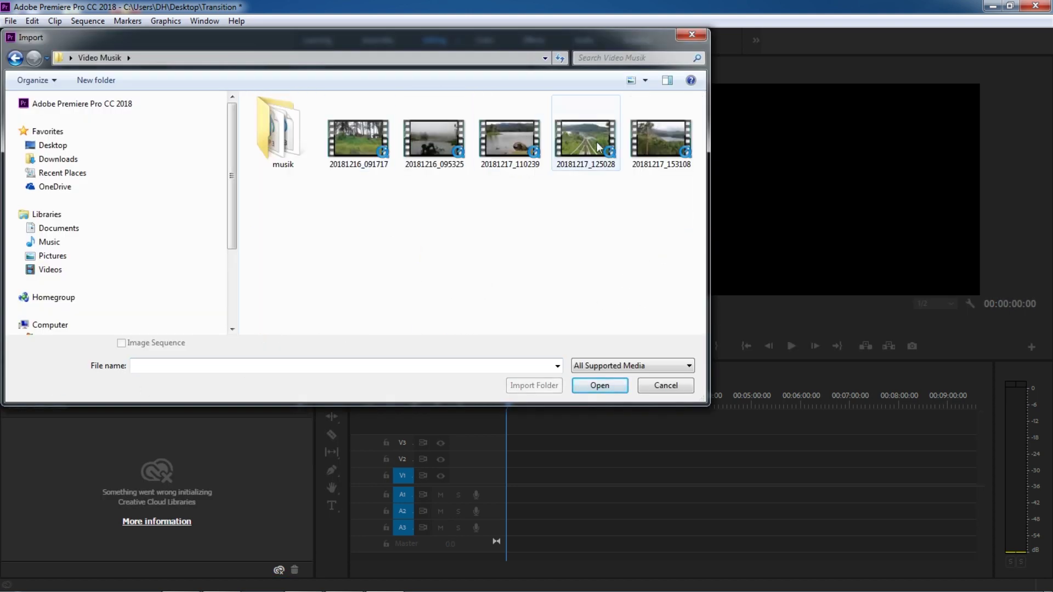
click(366, 139)
shift+click(661, 137)
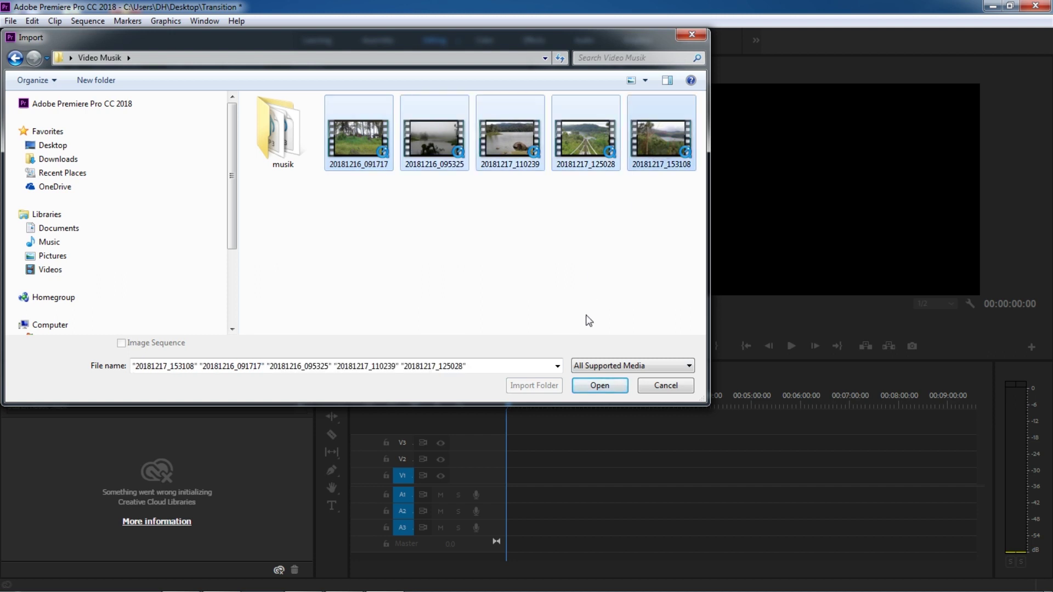
click(587, 385)
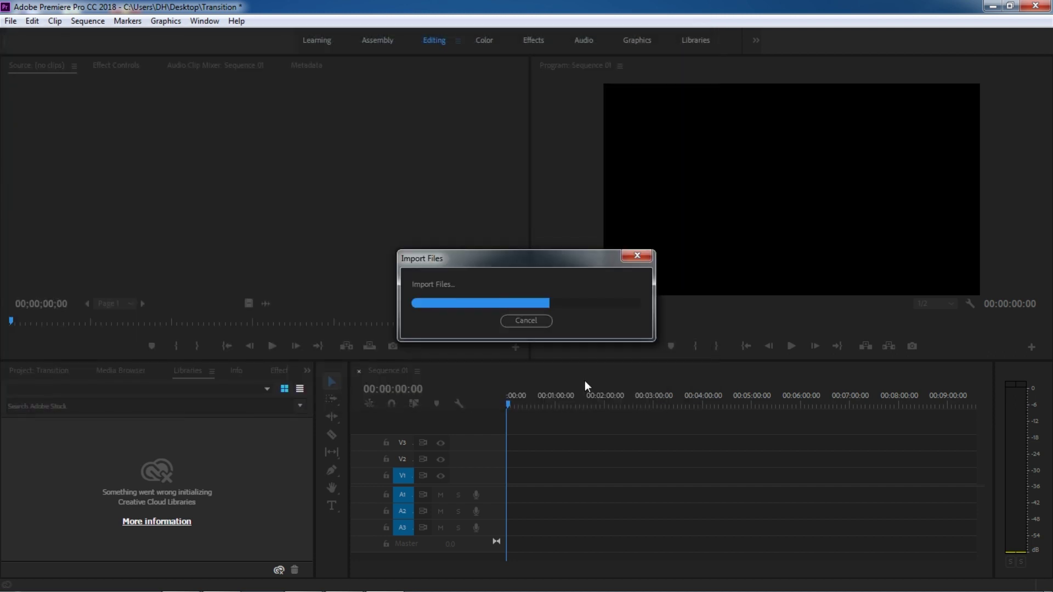
Step: Import the Chase audio track from the musik subfolder of Video Musik
click(10, 21)
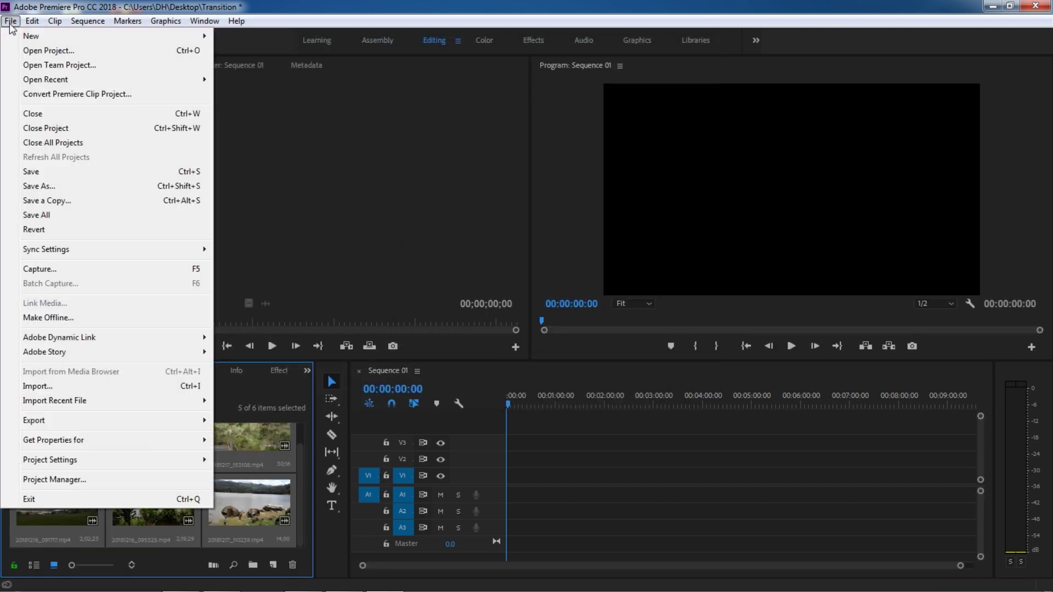
click(37, 386)
double_click(281, 154)
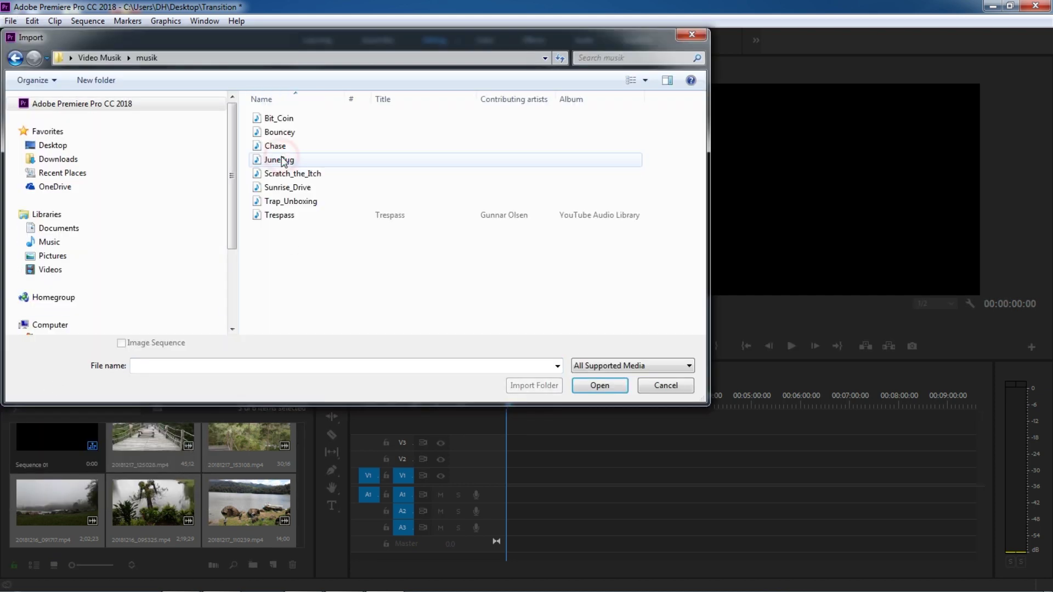
click(275, 146)
click(600, 385)
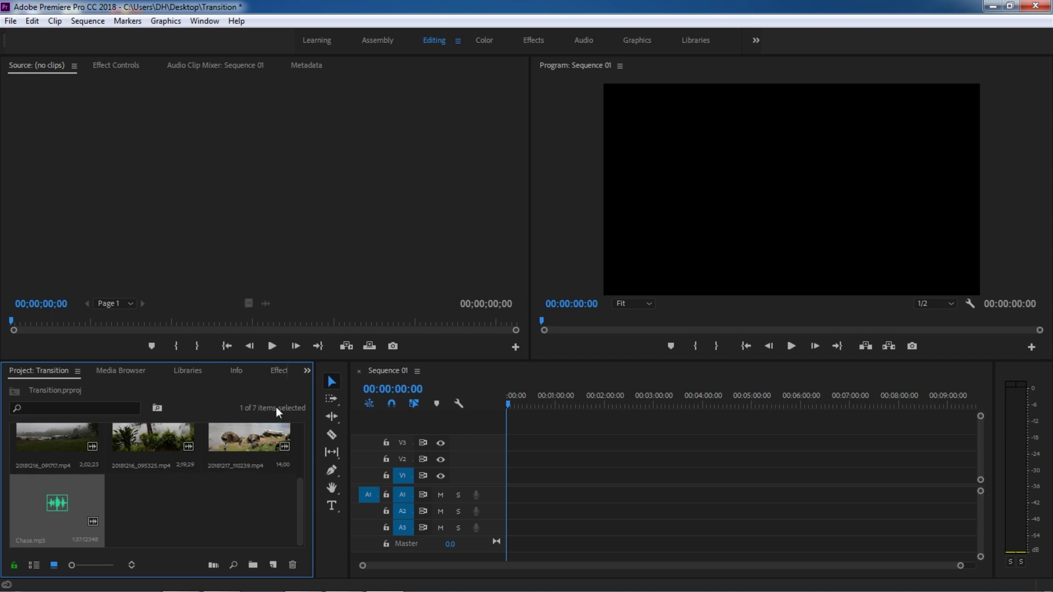
Step: Import the 10 Free Smooth Transition Pack 1 effect presets from the extracted 20 Free Transitions (Packs) folder on the Desktop
click(277, 371)
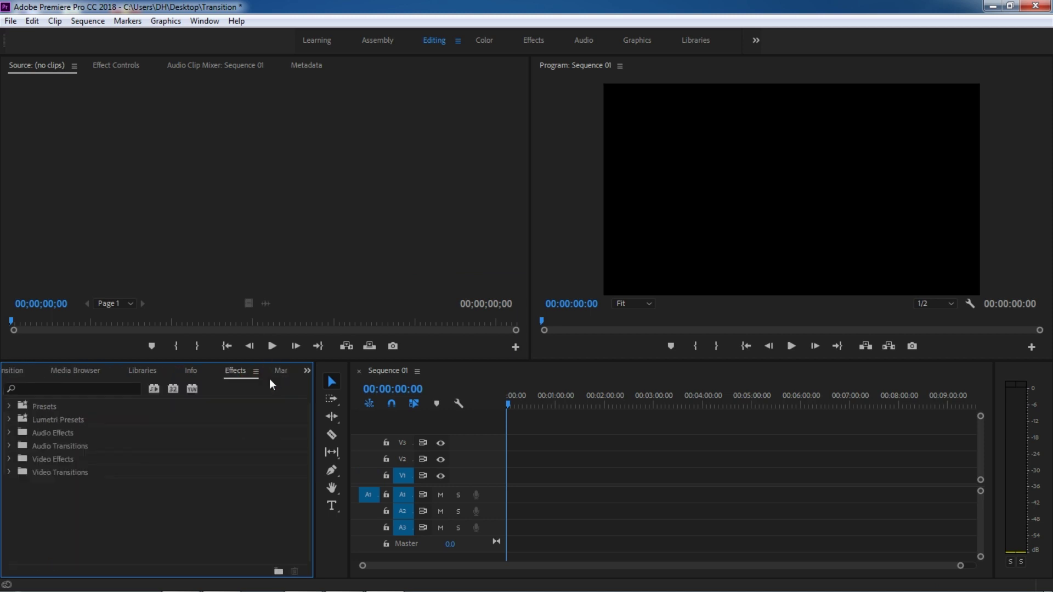
right_click(39, 406)
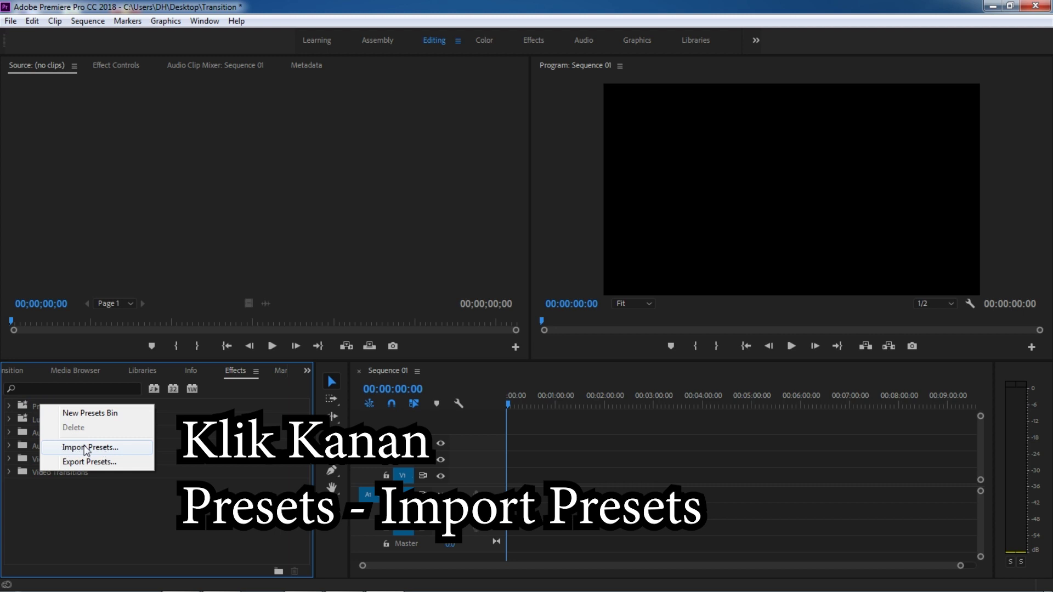
click(117, 448)
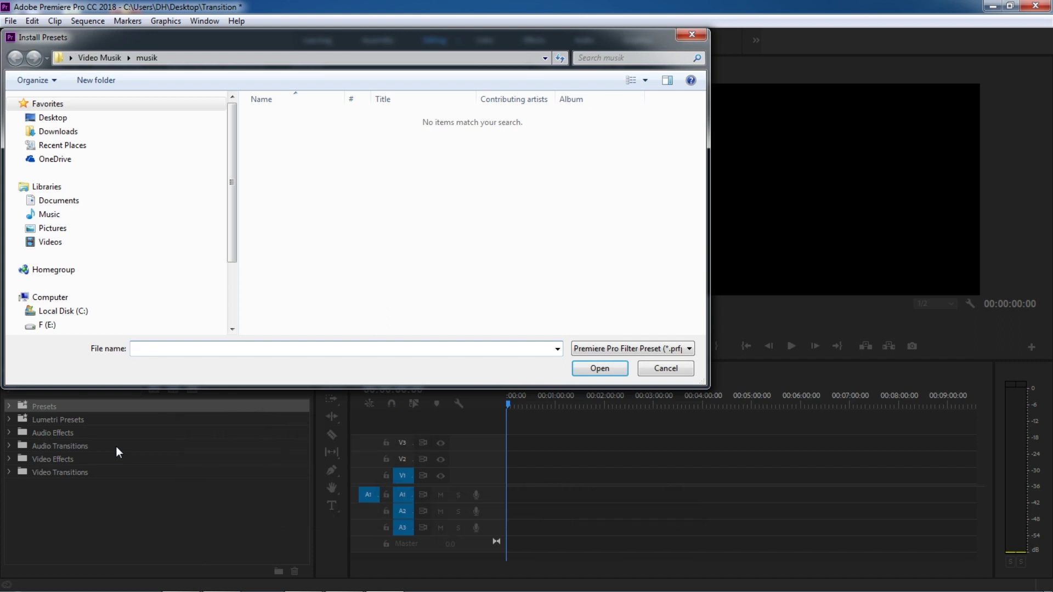
click(64, 119)
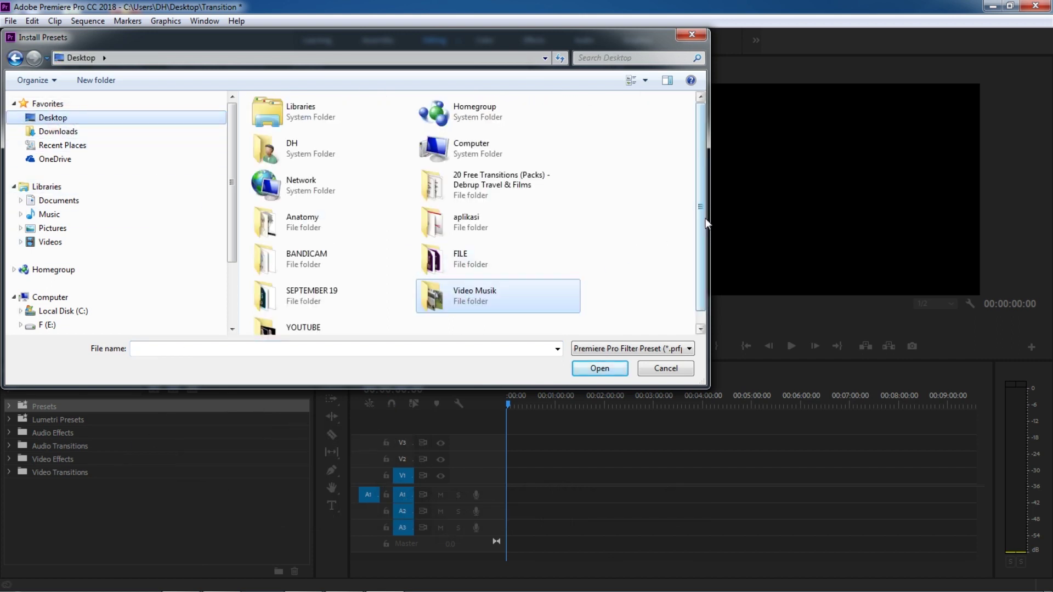
drag(702, 219, 704, 246)
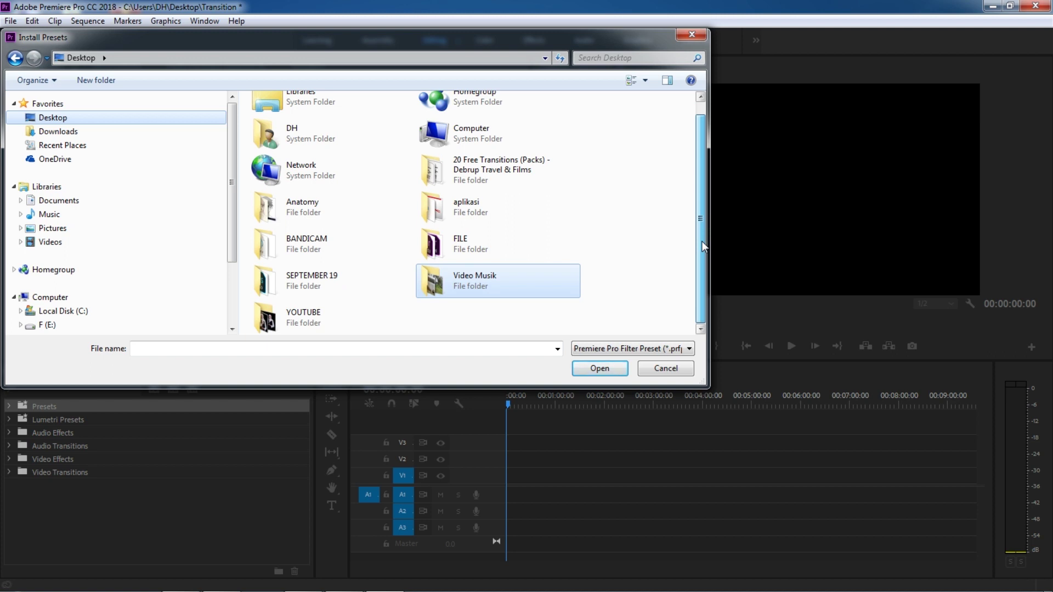
double_click(503, 164)
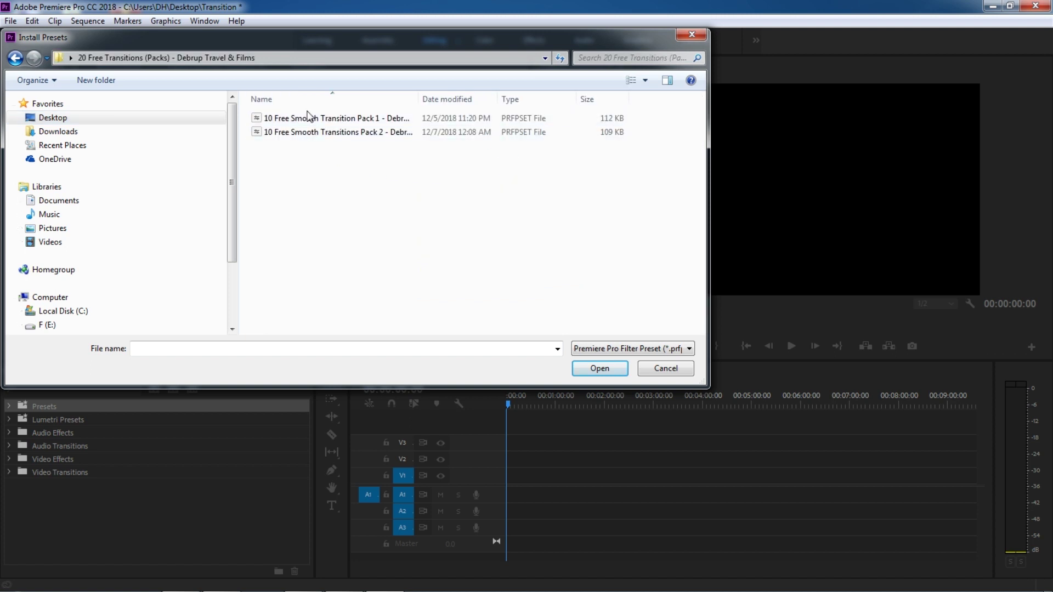
click(331, 122)
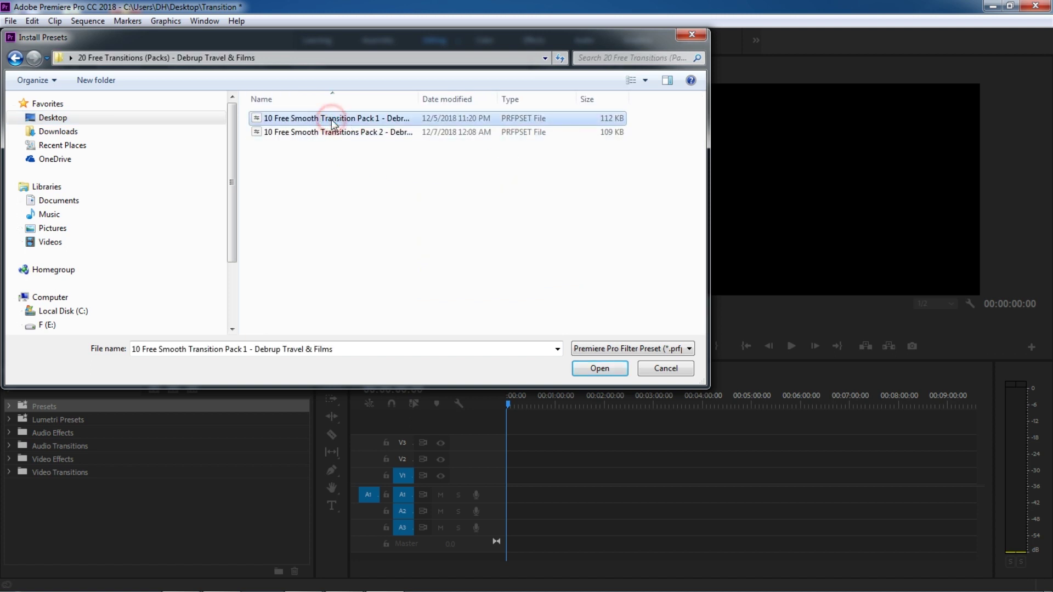
click(589, 369)
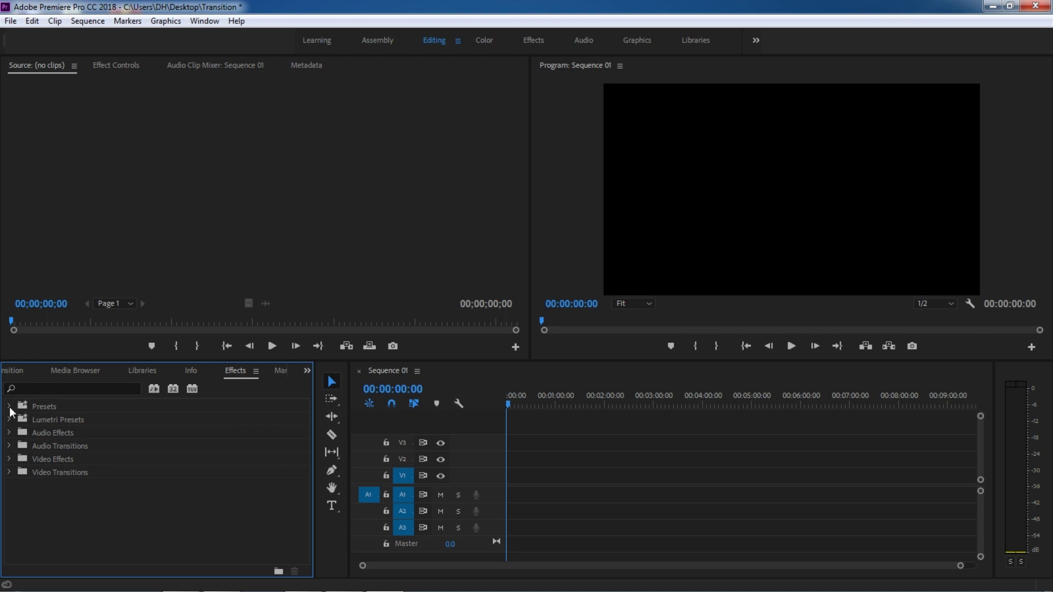
Step: Import the 10 Free Smooth Transitions Pack 2 effect presets and expand the Presets bin to view the imported transitions
click(35, 408)
right_click(35, 407)
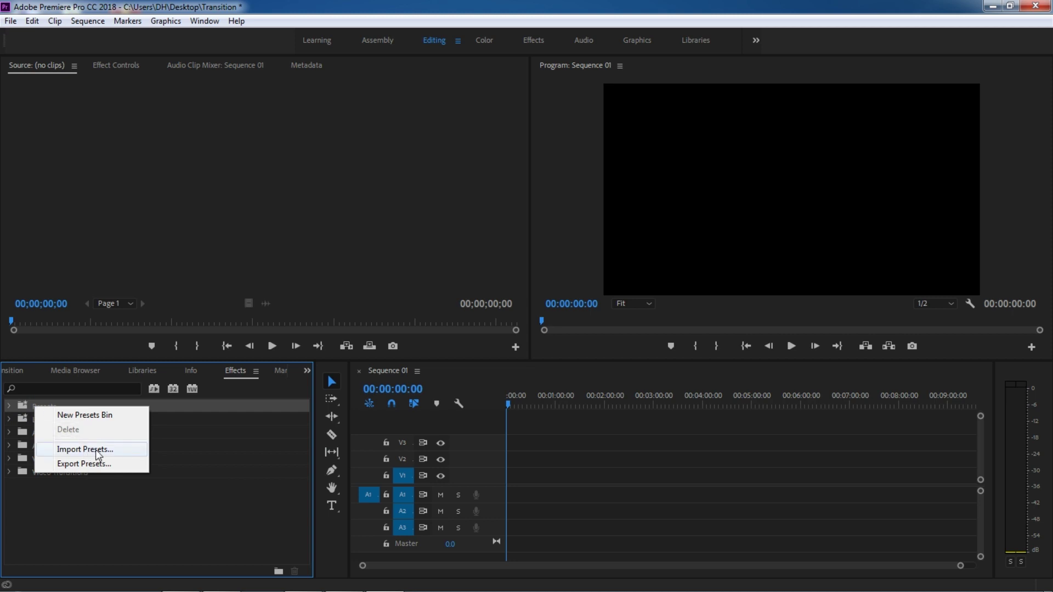
click(142, 449)
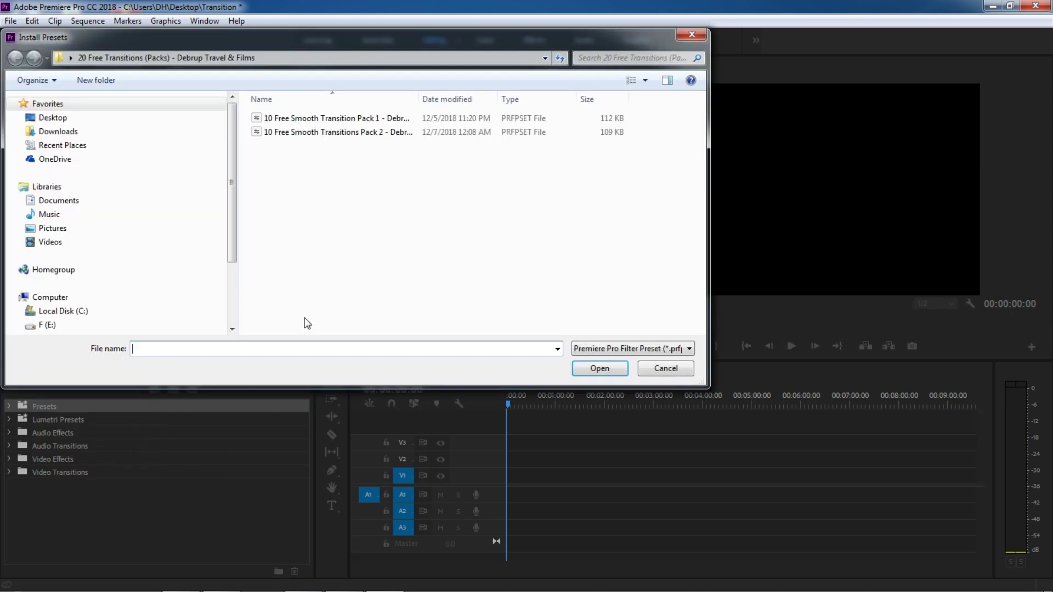
click(326, 134)
click(580, 368)
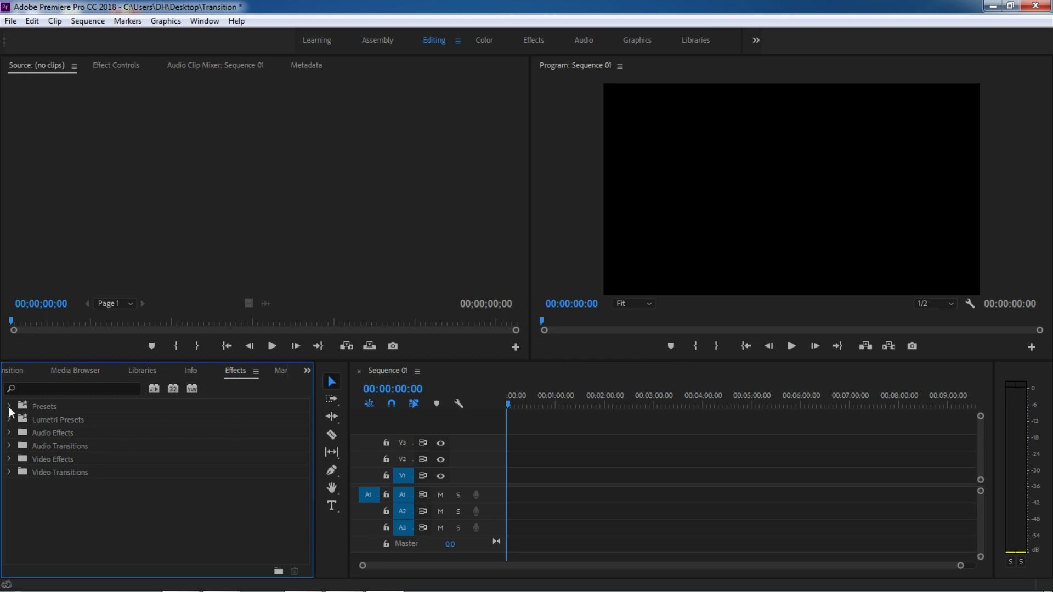
click(9, 407)
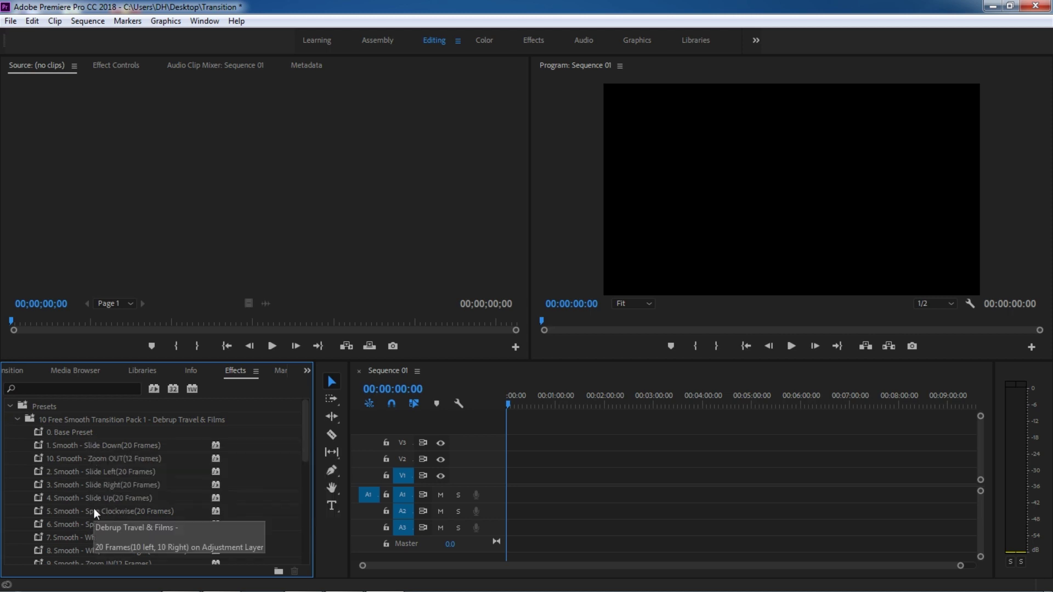
scroll(96, 479, down, 3)
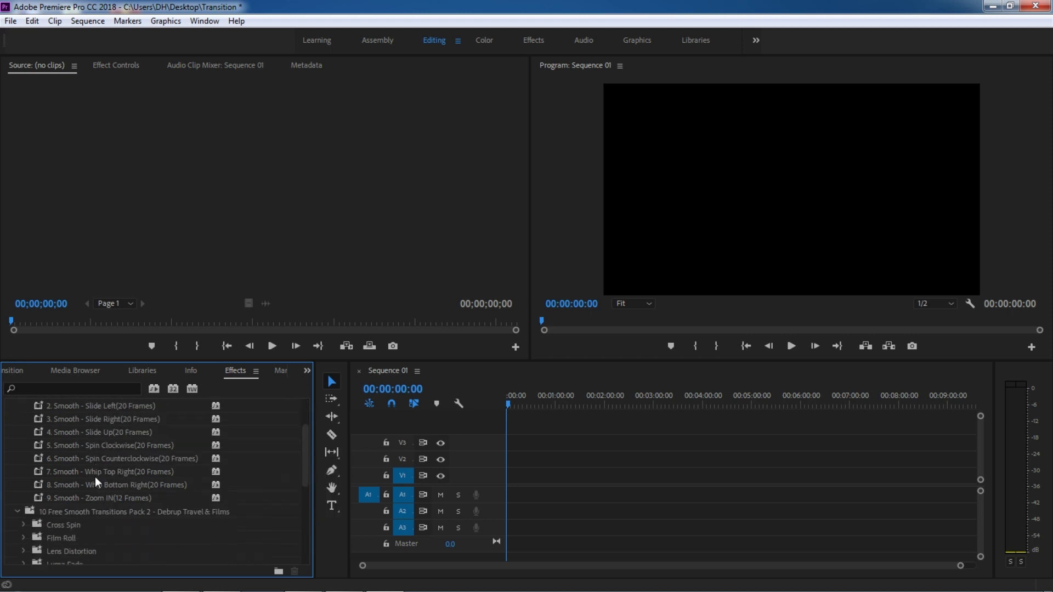
scroll(96, 481, down, 1)
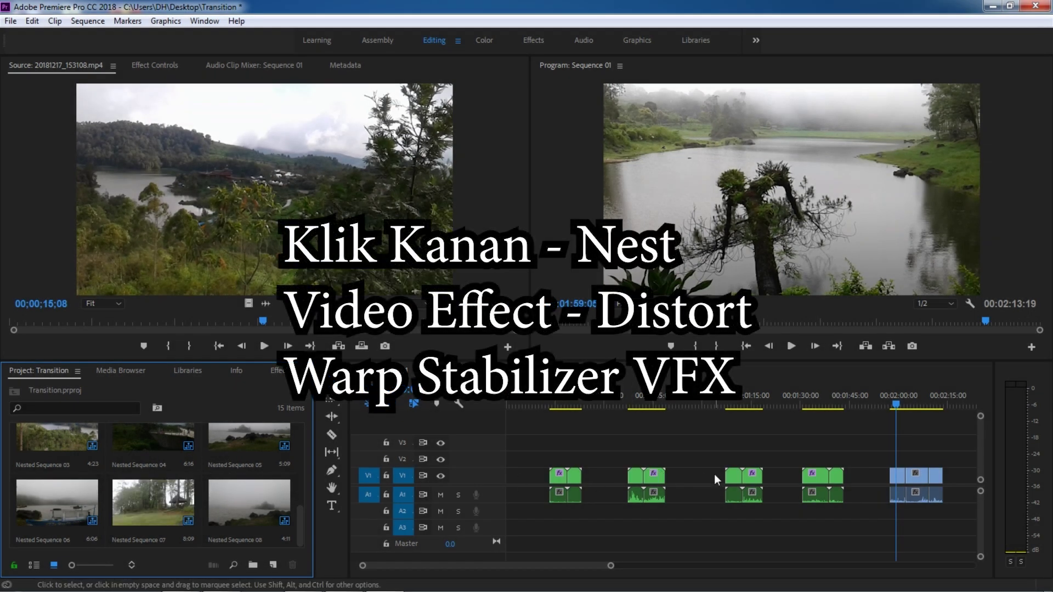
Step: Nest the first clip of the last clip group on V1, keeping the suggested sequence name
click(897, 407)
key(space)
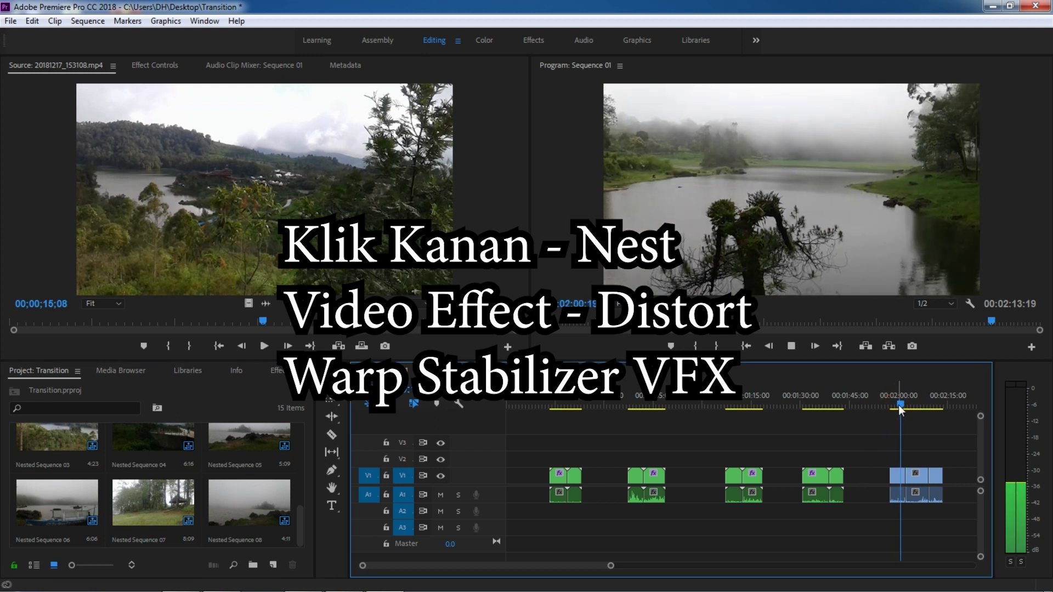
key(space)
click(897, 477)
right_click(897, 481)
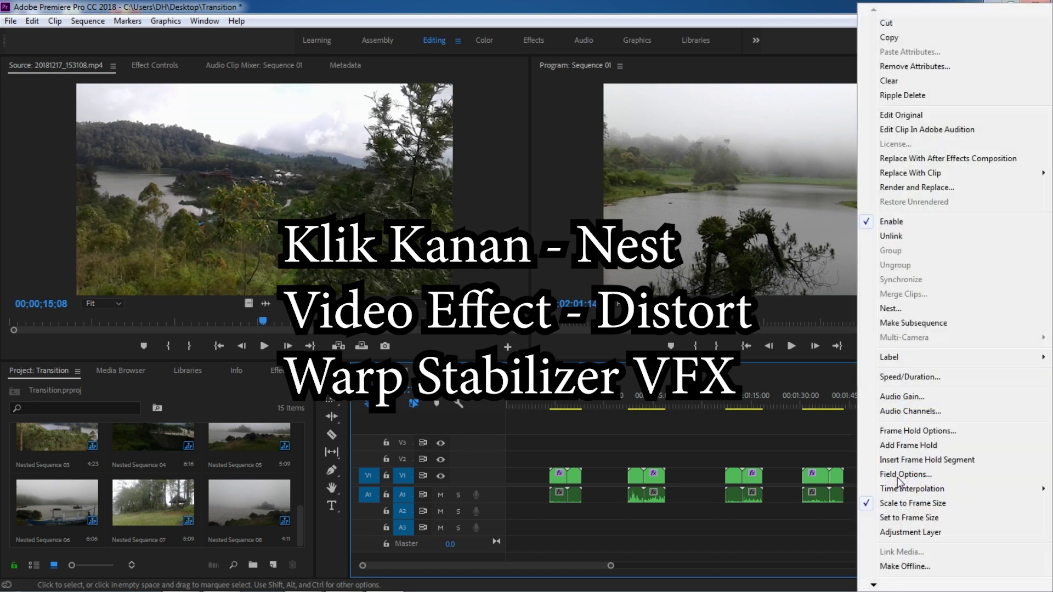
click(889, 310)
key(Return)
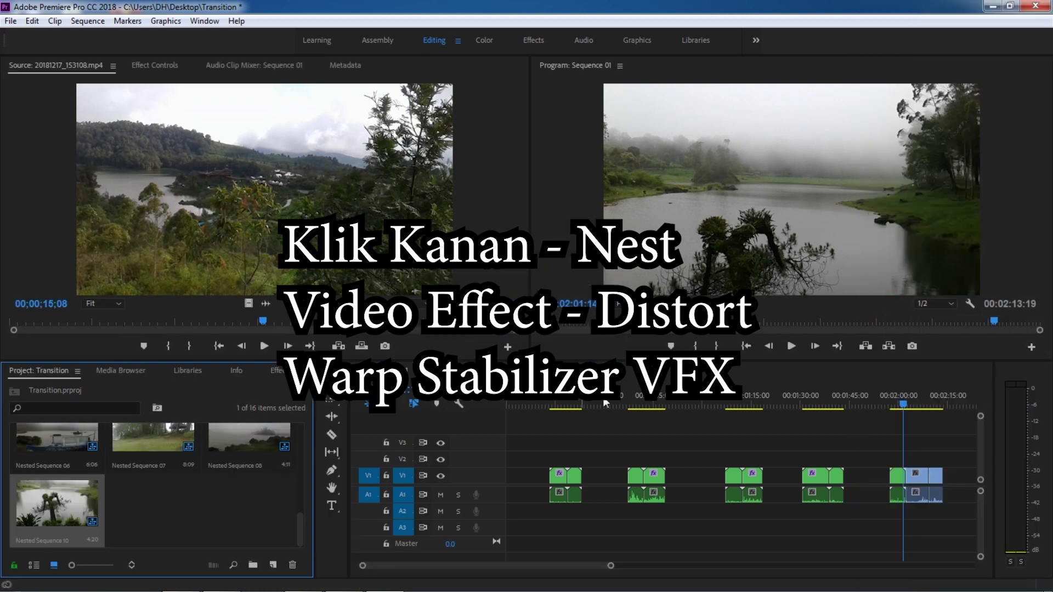
Step: Apply the Warp Stabilizer VFX effect to the first nested clip of the last group on V1
click(304, 371)
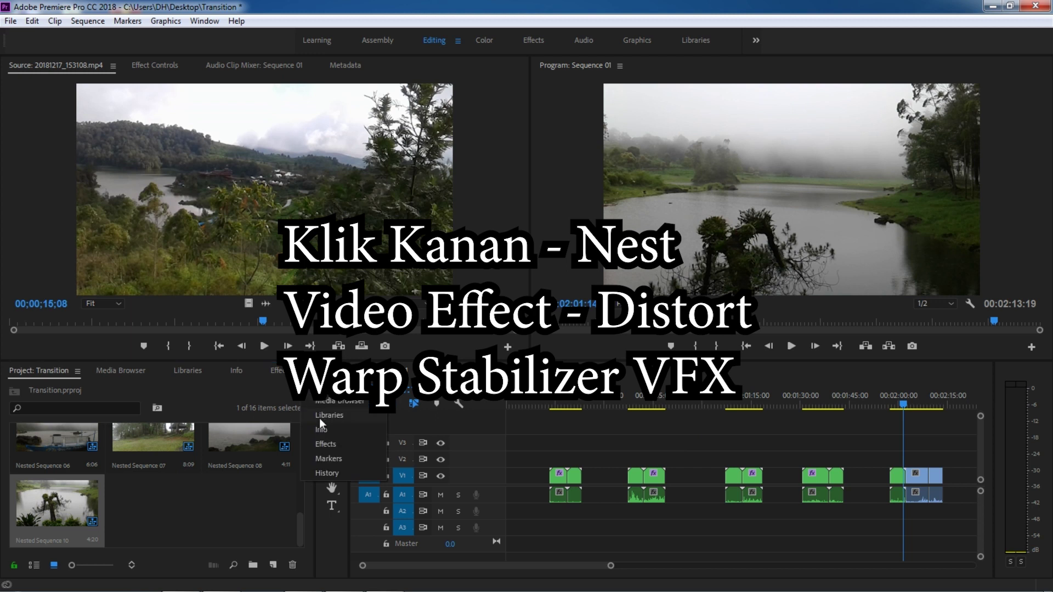
click(327, 443)
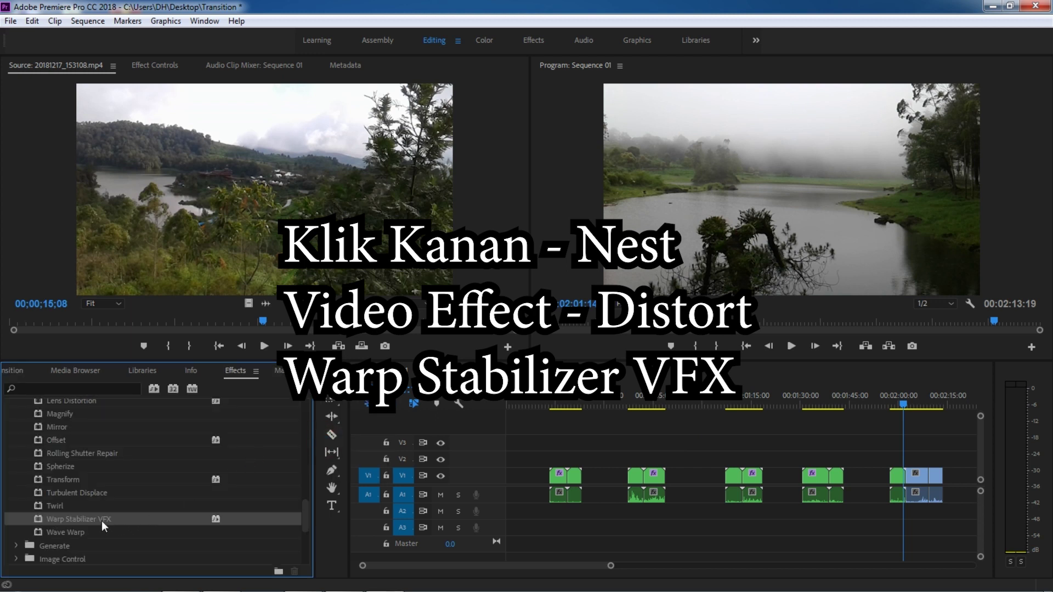
drag(102, 524, 898, 485)
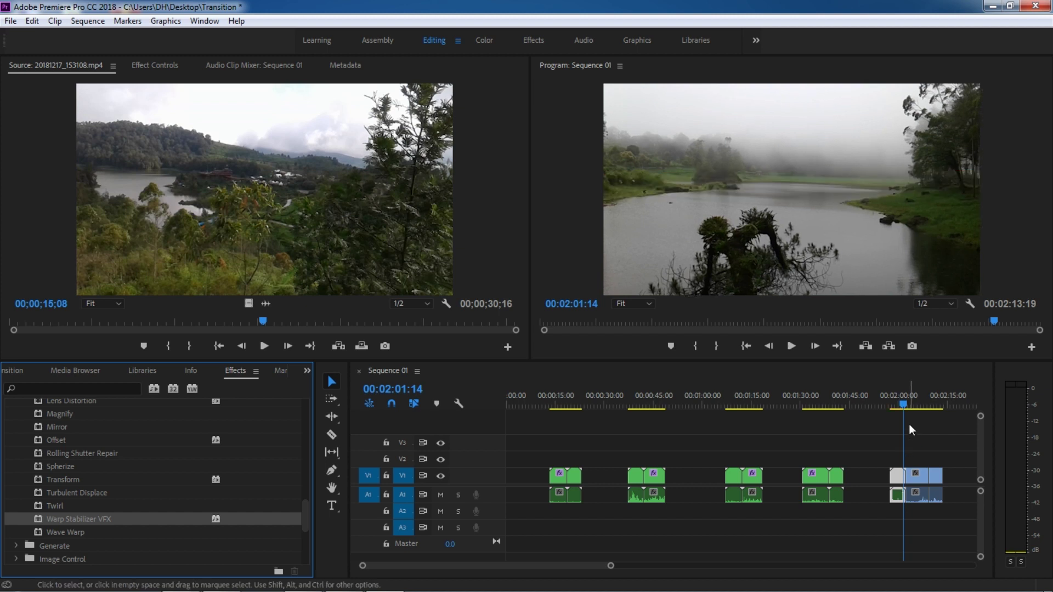
Step: Nest the middle clip of the last group as Nested Sequence 11 and apply Warp Stabilizer VFX to it
drag(909, 398, 923, 401)
key(space)
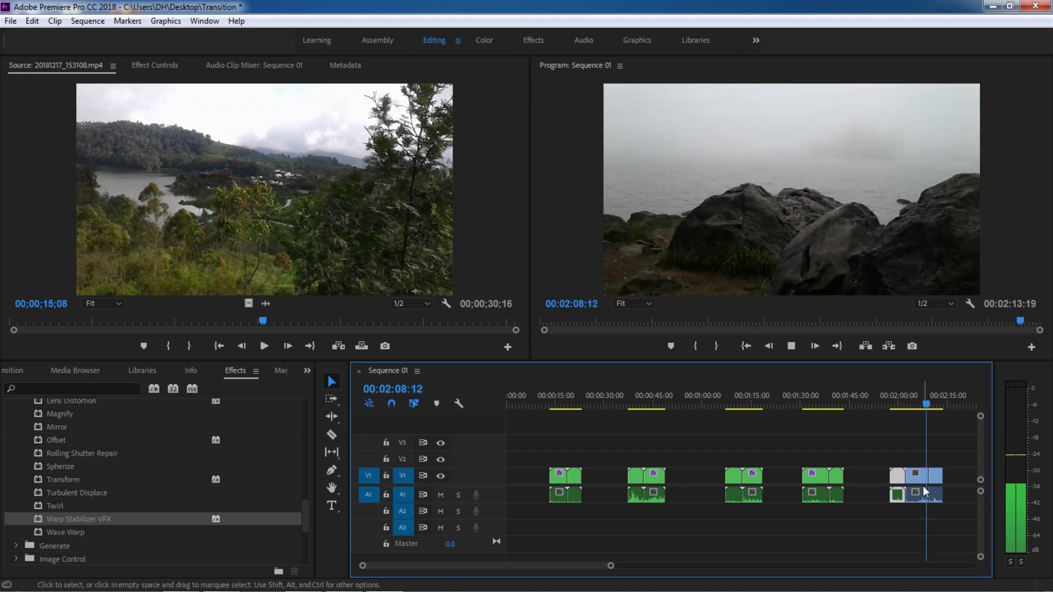
key(space)
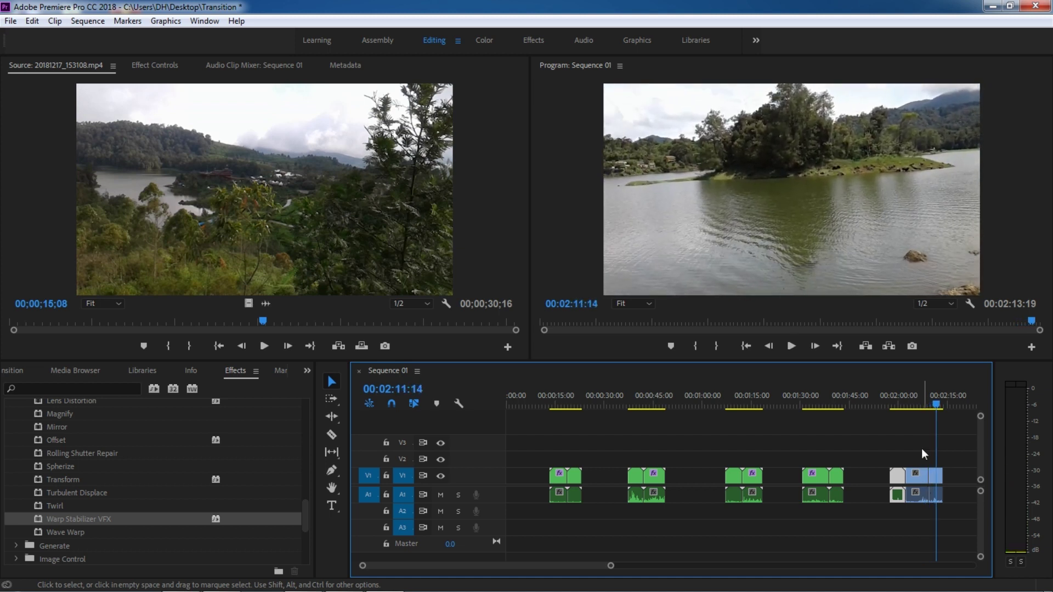
click(918, 406)
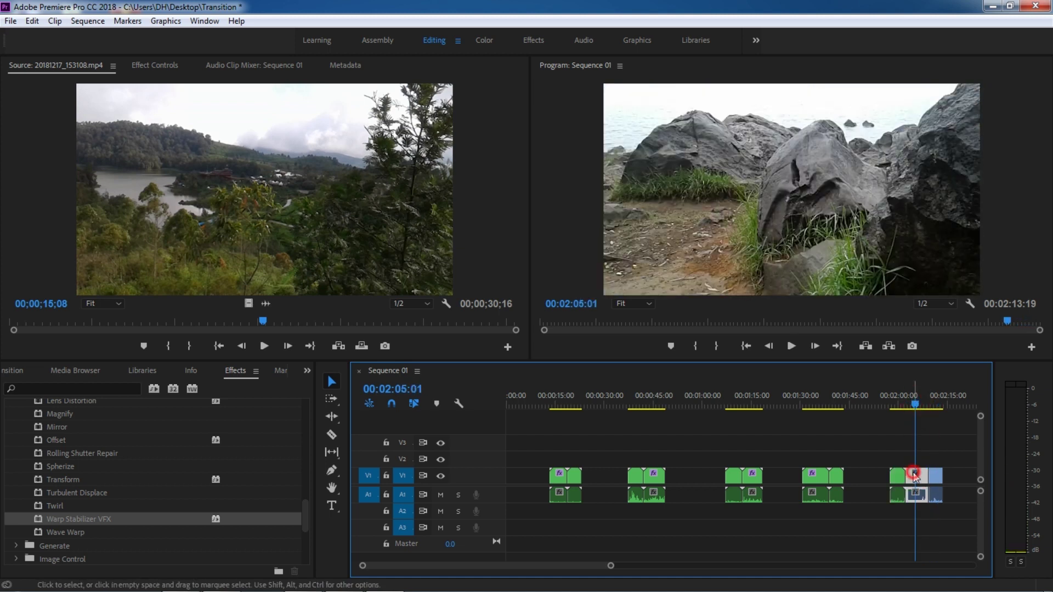
right_click(916, 477)
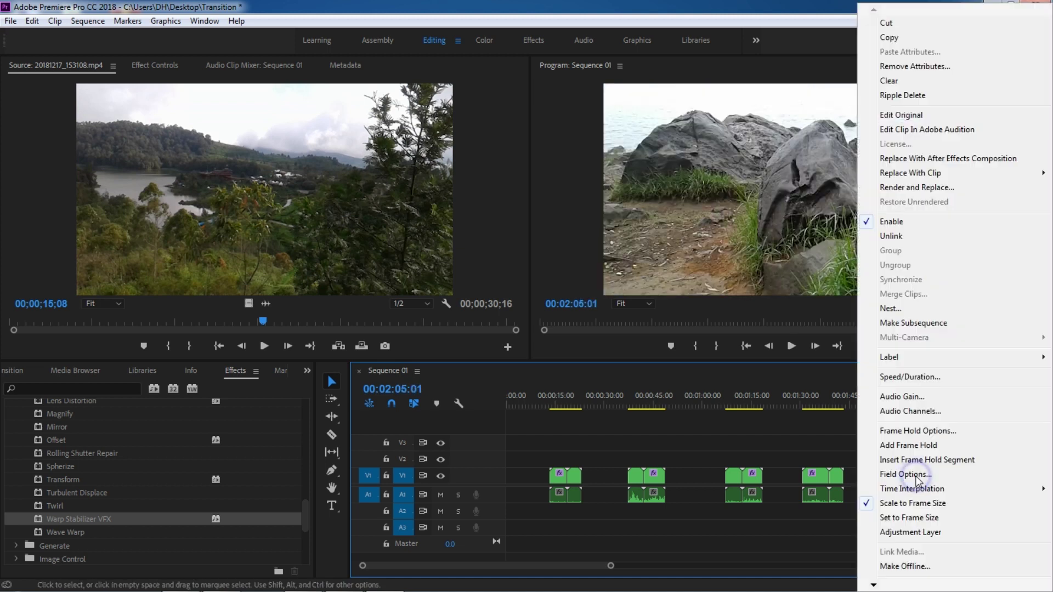
click(888, 309)
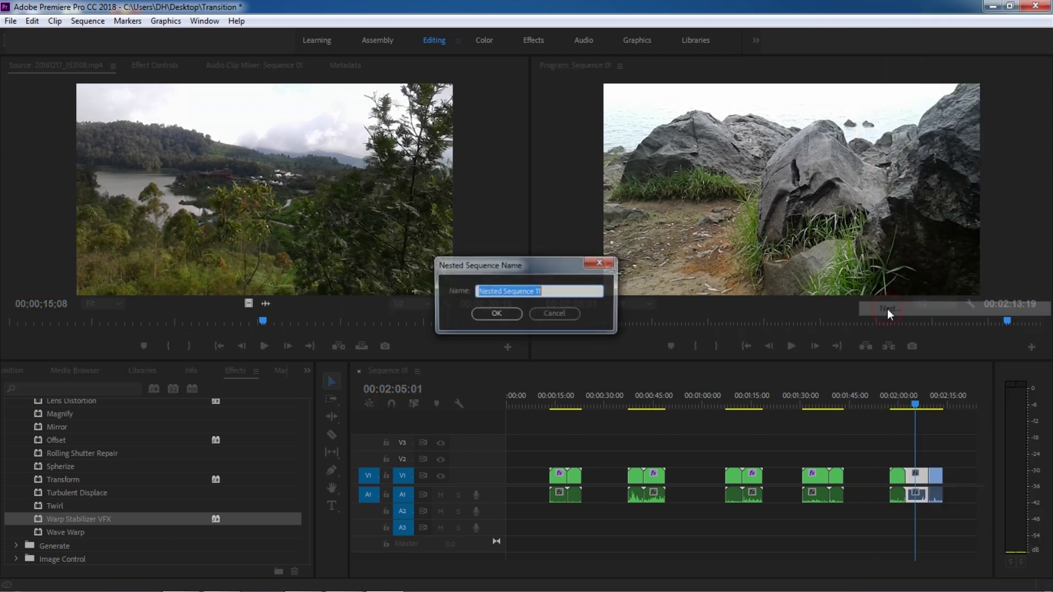
click(497, 314)
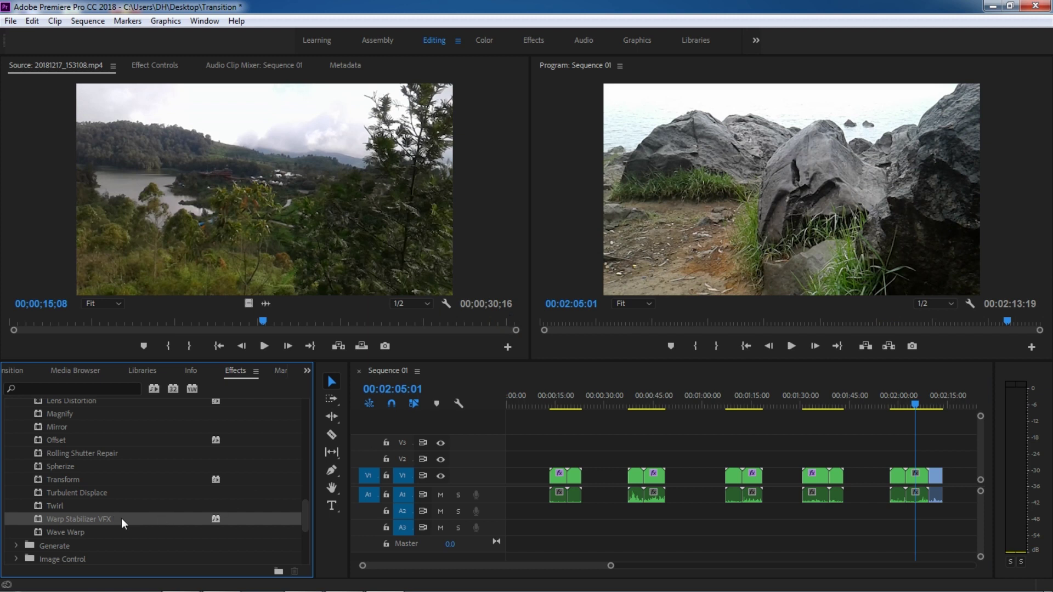
drag(91, 518, 917, 478)
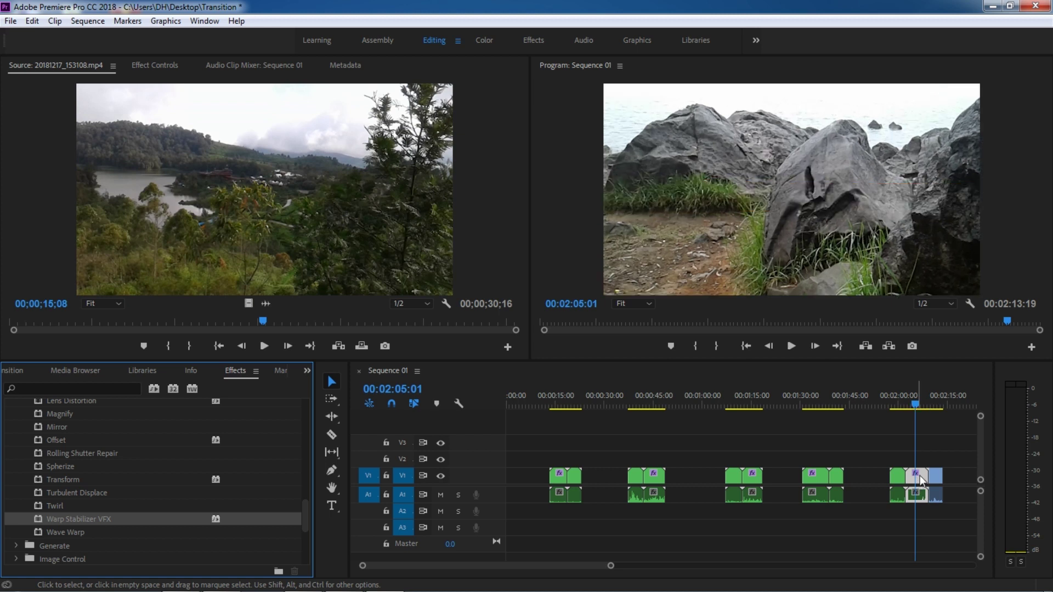
Step: Nest the final clip of the last group under the suggested name and apply Warp Stabilizer VFX to it
click(923, 403)
key(space)
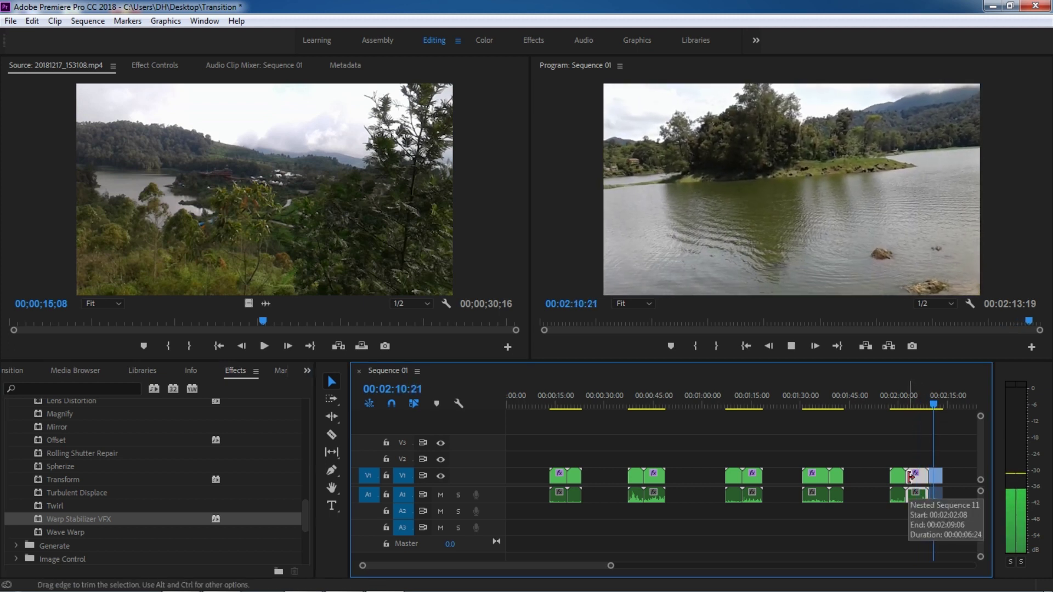
key(space)
drag(922, 405, 933, 406)
right_click(928, 472)
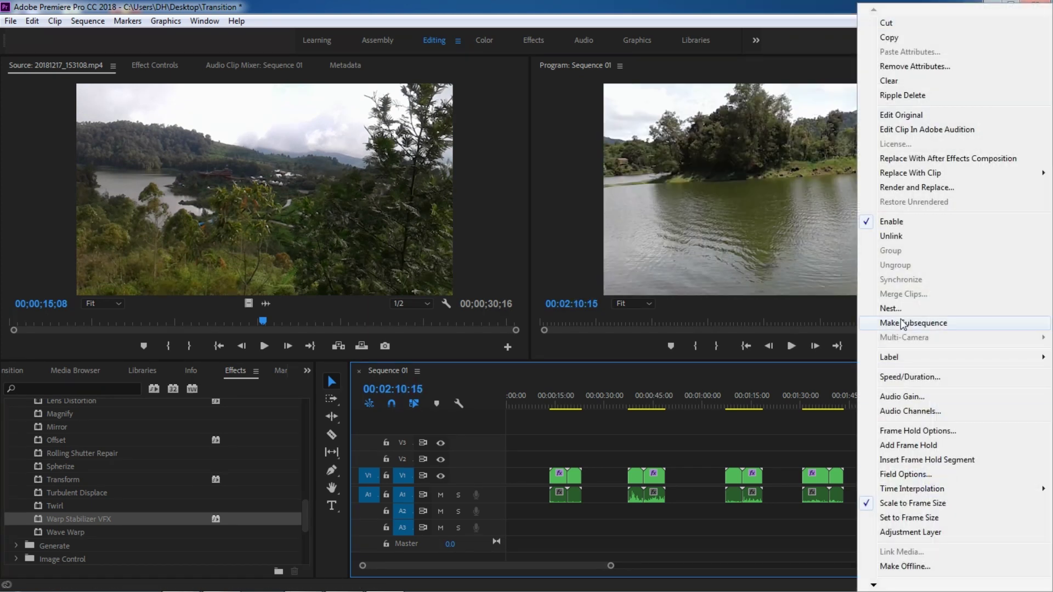
click(899, 305)
click(496, 313)
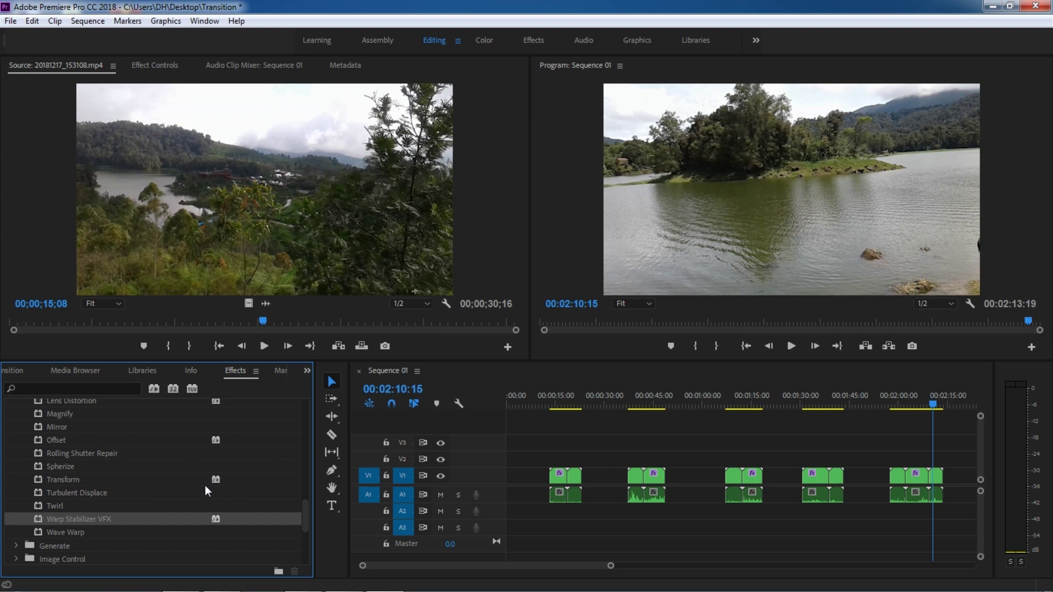
drag(119, 520, 936, 477)
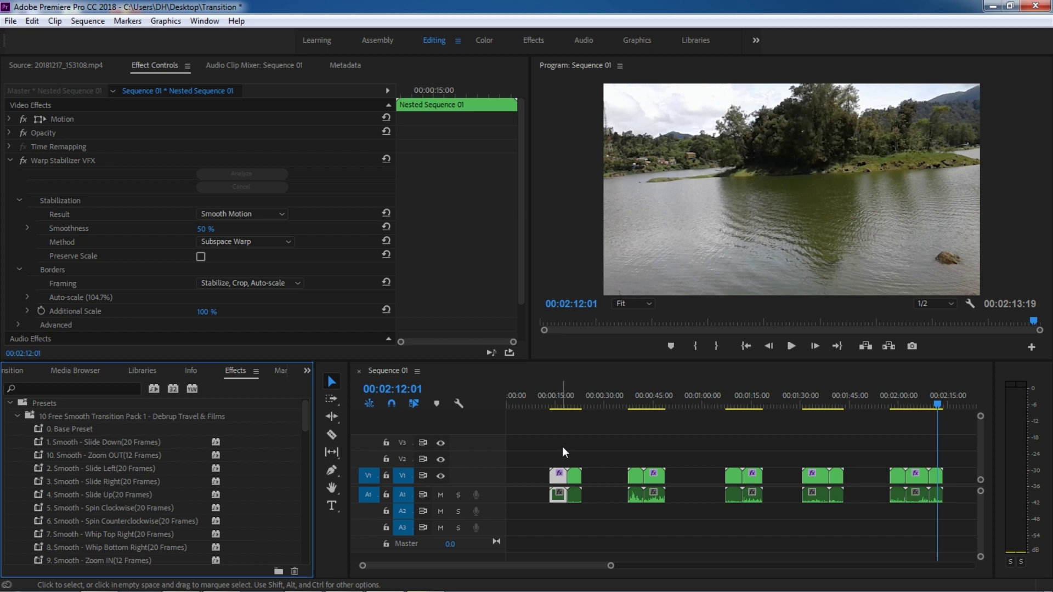
Step: Create a 1920 x 1080, 25.00 fps adjustment layer with square pixels and place it on V2 just before the first clip group
click(564, 400)
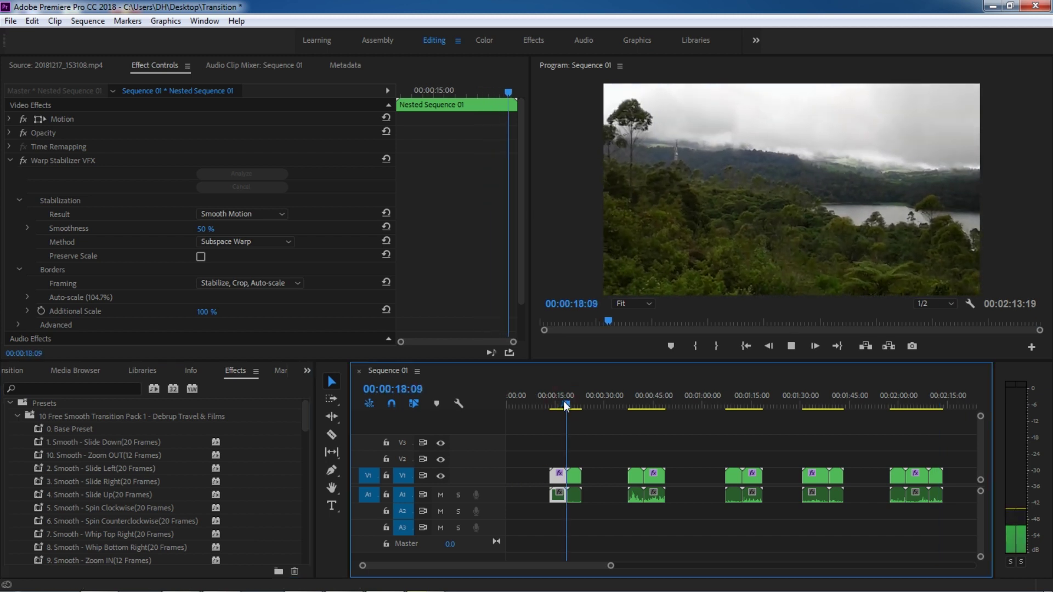
key(space)
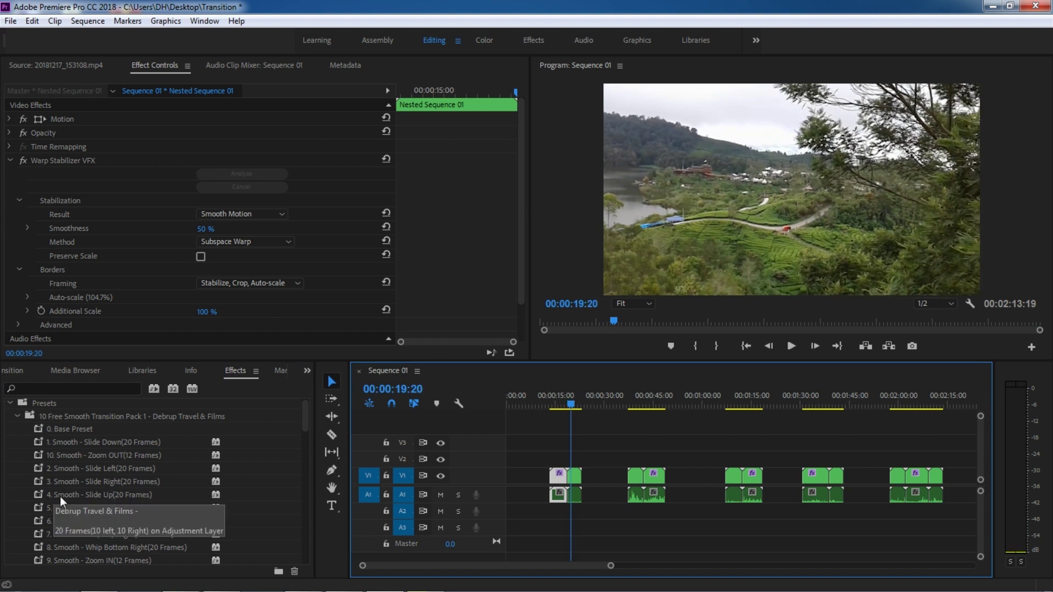
click(17, 370)
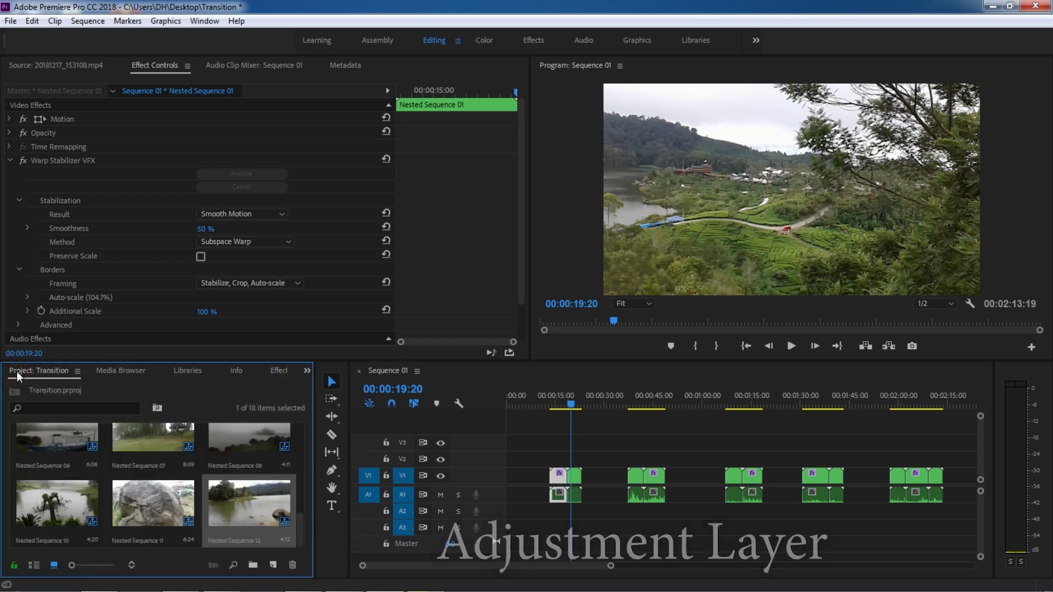
click(272, 565)
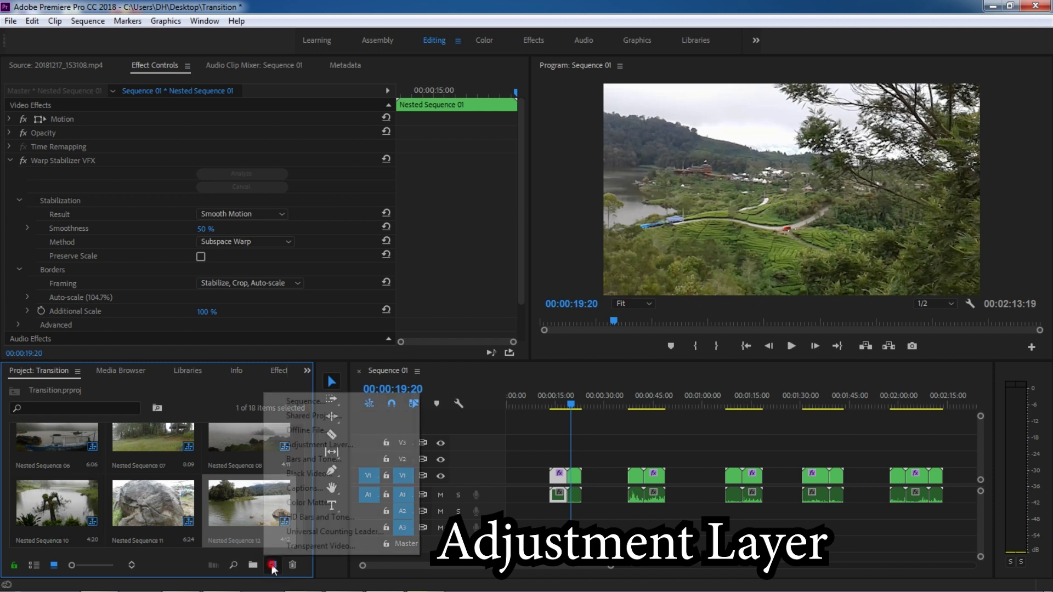
click(323, 445)
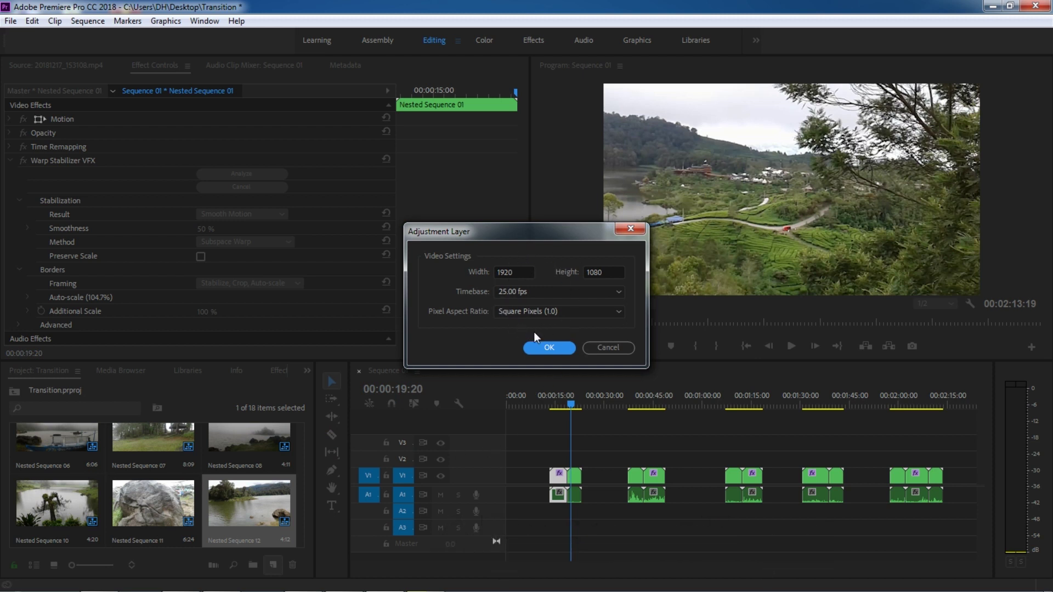
click(542, 345)
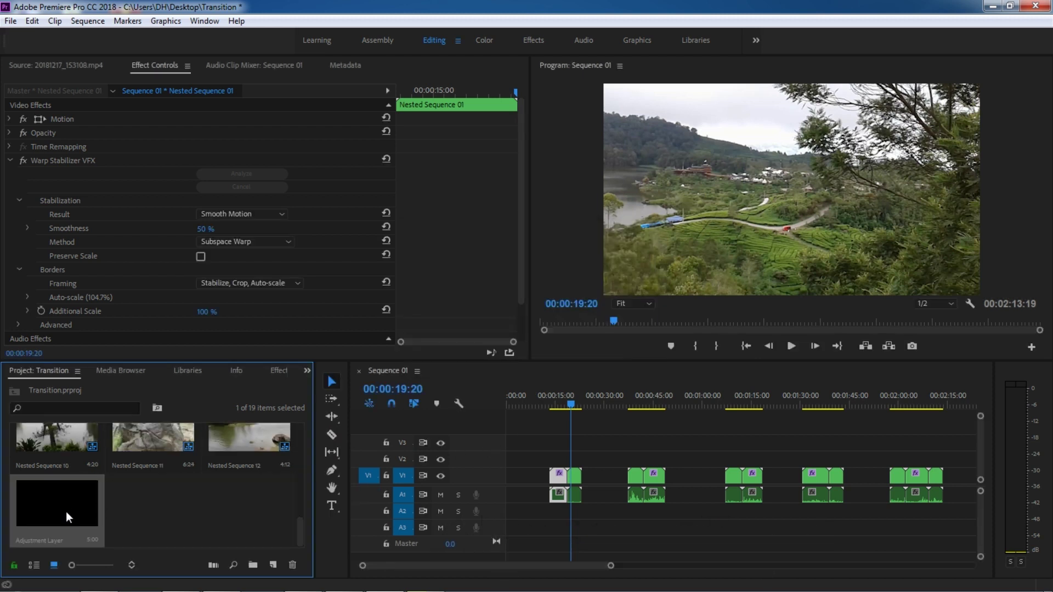
drag(74, 499, 541, 463)
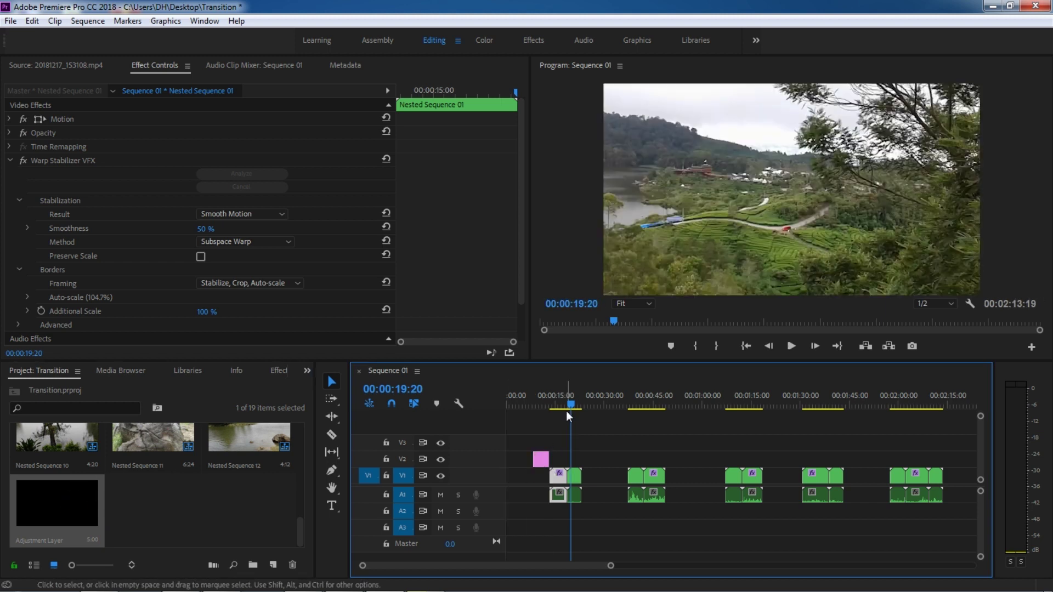
Step: Place the playhead exactly on the cut between Nested Sequence 01 and Nested Sequence 02, at 00:00:18:19
key(equal)
key(equal)
key(equal)
key(equal)
key(equal)
key(equal)
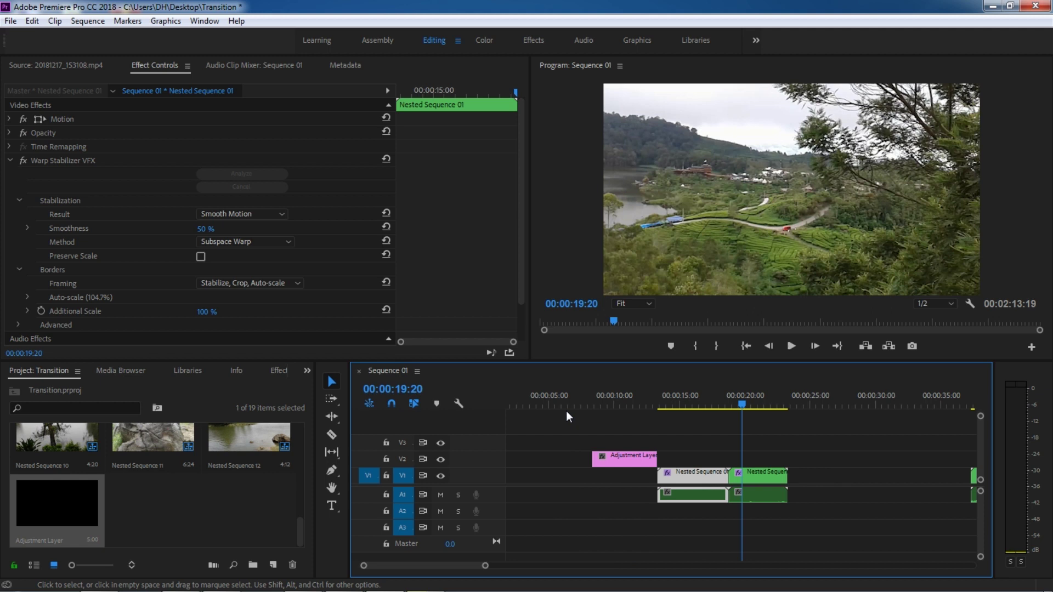
key(equal)
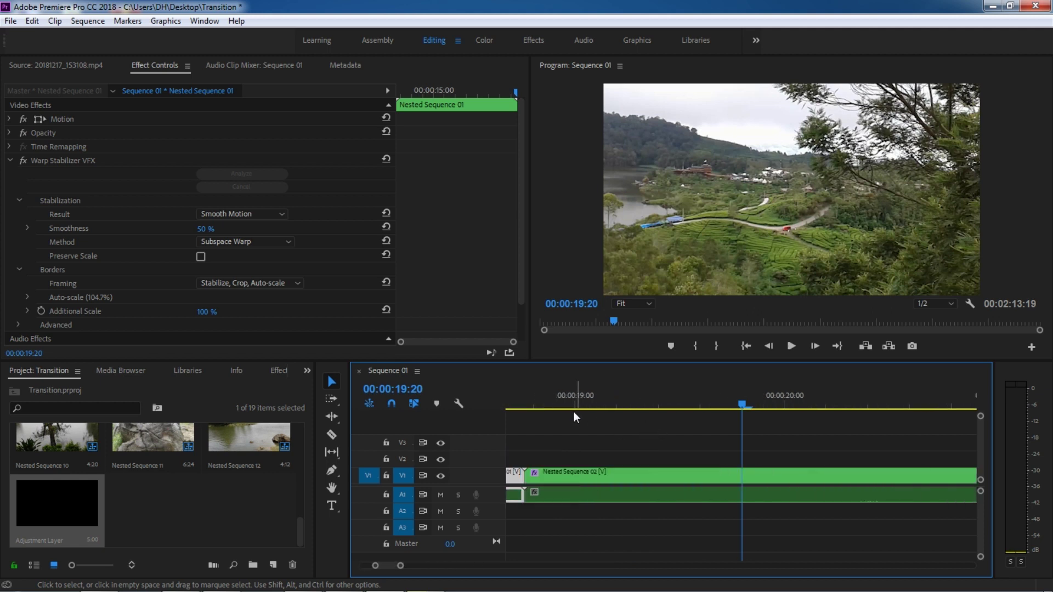
click(525, 405)
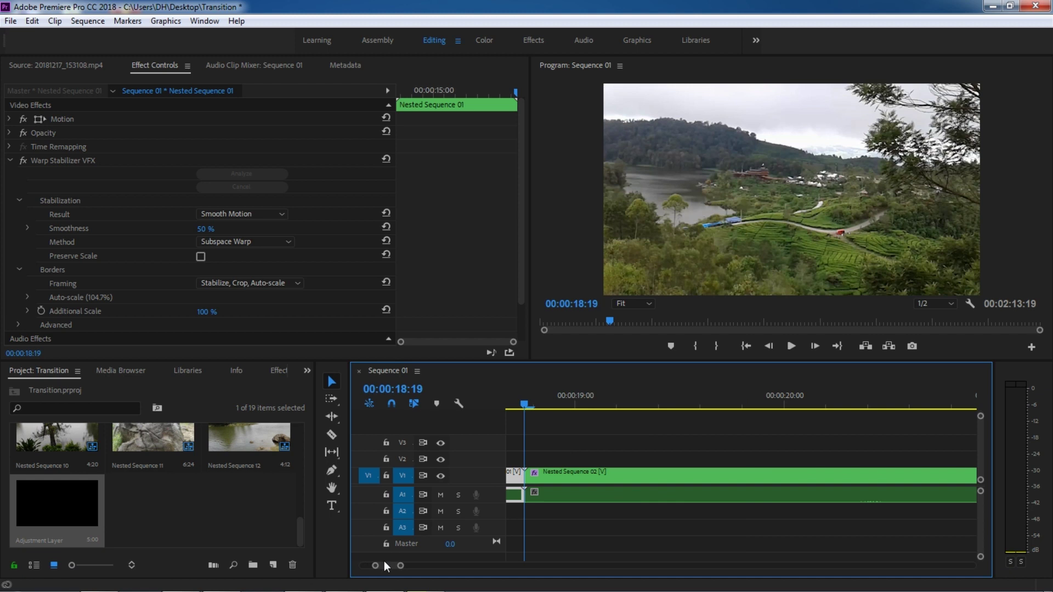
key(equal)
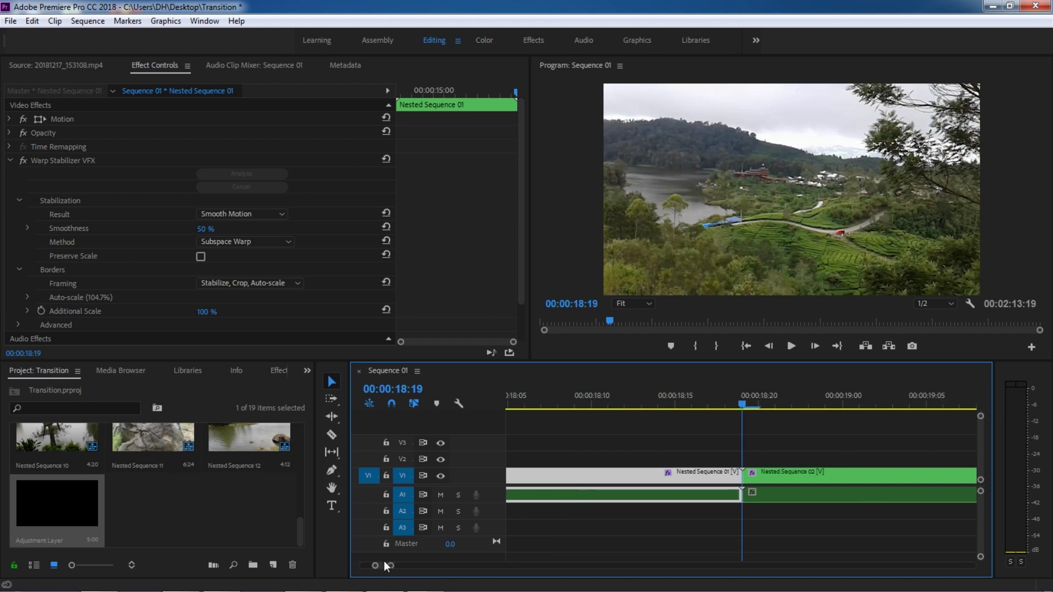
key(equal)
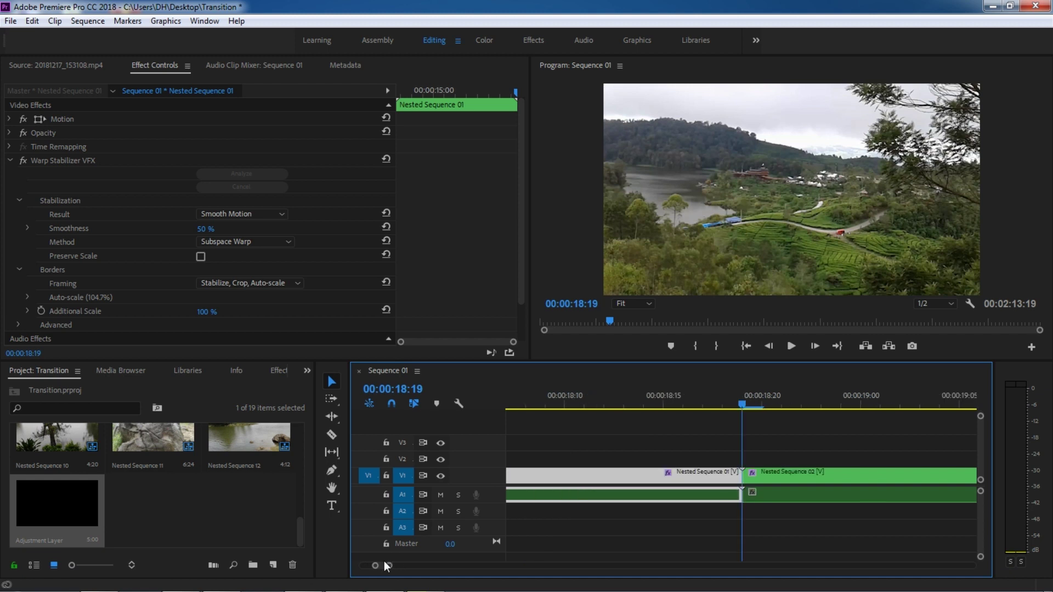
Step: Split Nested Sequence 01 with the Razor tool ten frames before the cut, at 00:00:18:09
key(Left)
key(Left)
key(Left)
key(Left)
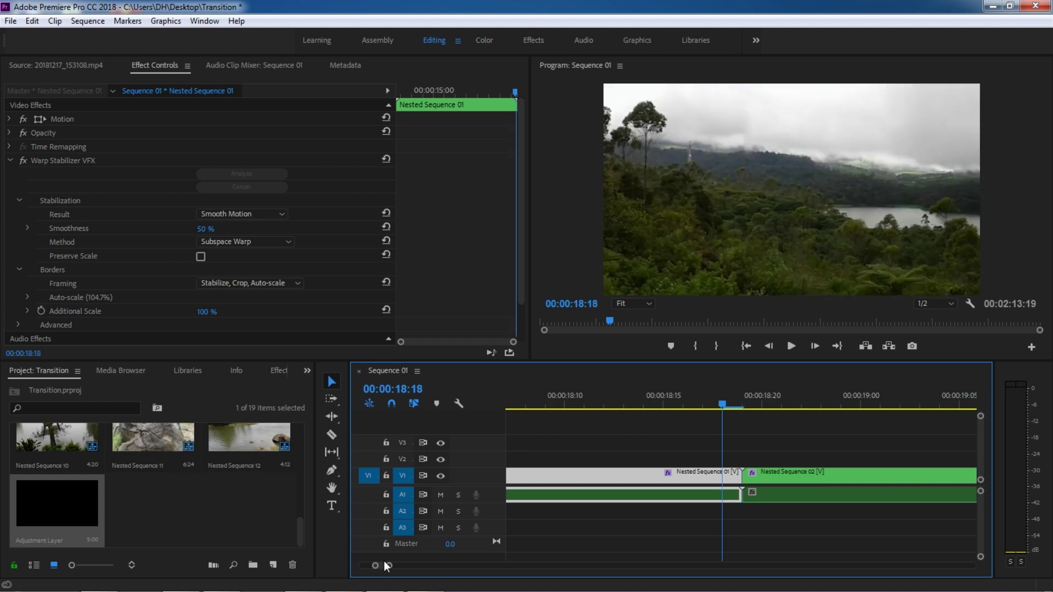
key(Left)
key(Left)
key(Left)
key(Left)
key(Left)
key(Left)
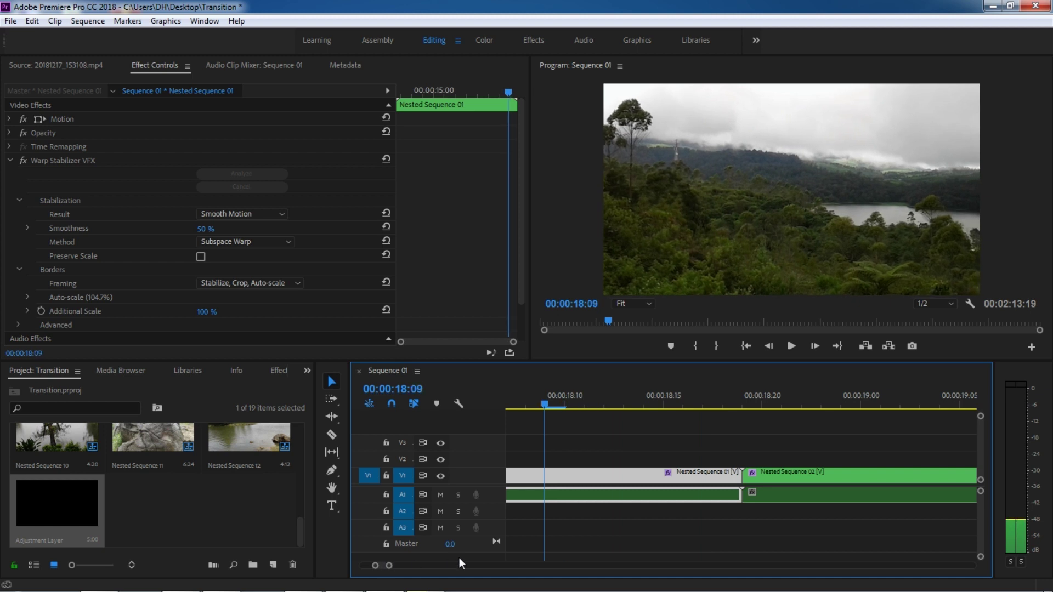
click(331, 435)
click(549, 485)
click(545, 475)
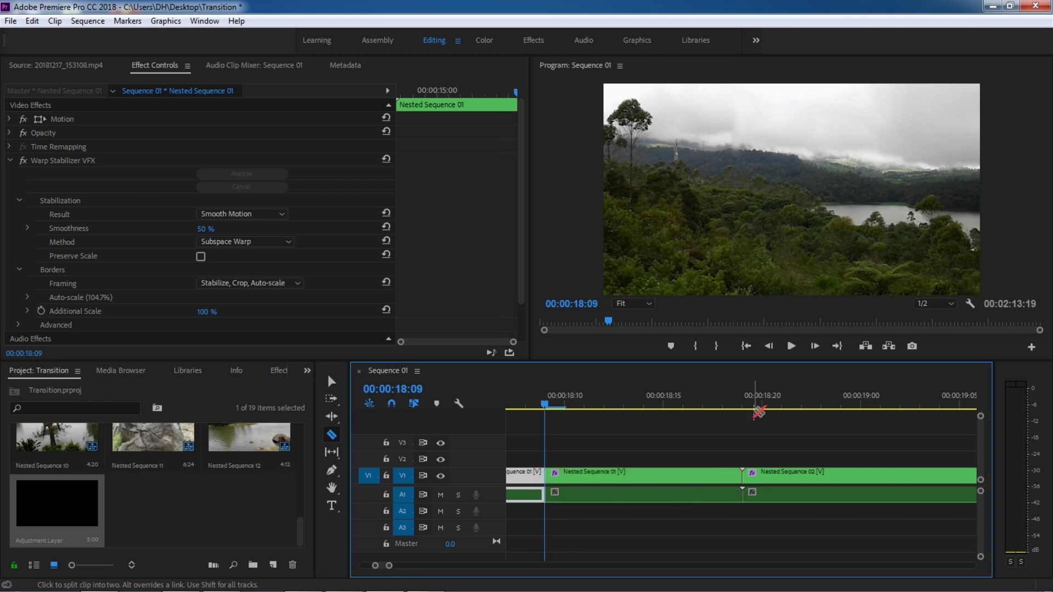
Step: Split Nested Sequence 02 with the Razor tool ten frames after its cut with Nested Sequence 01, at 00:00:19:04
click(749, 408)
key(Right)
key(Right)
key(Right)
key(Right)
key(Right)
key(Right)
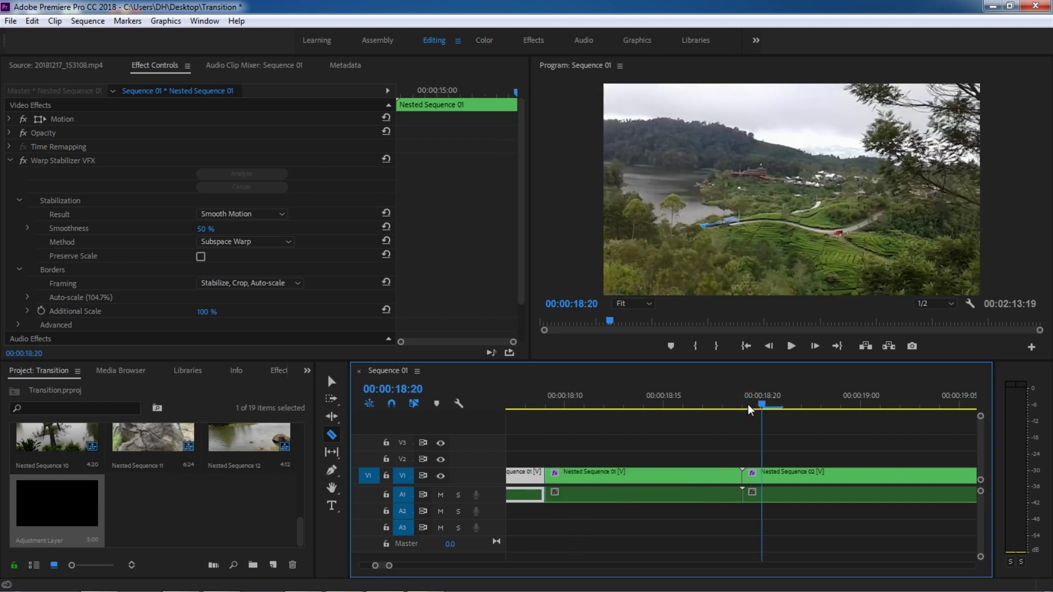
key(Right)
key(Right)
key(Right)
key(Right)
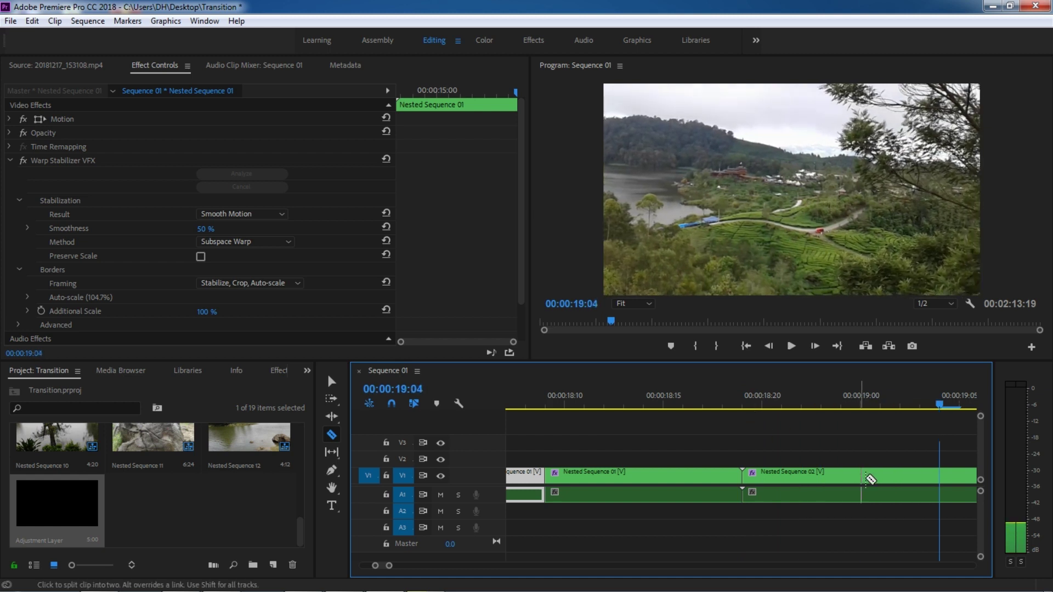
click(940, 480)
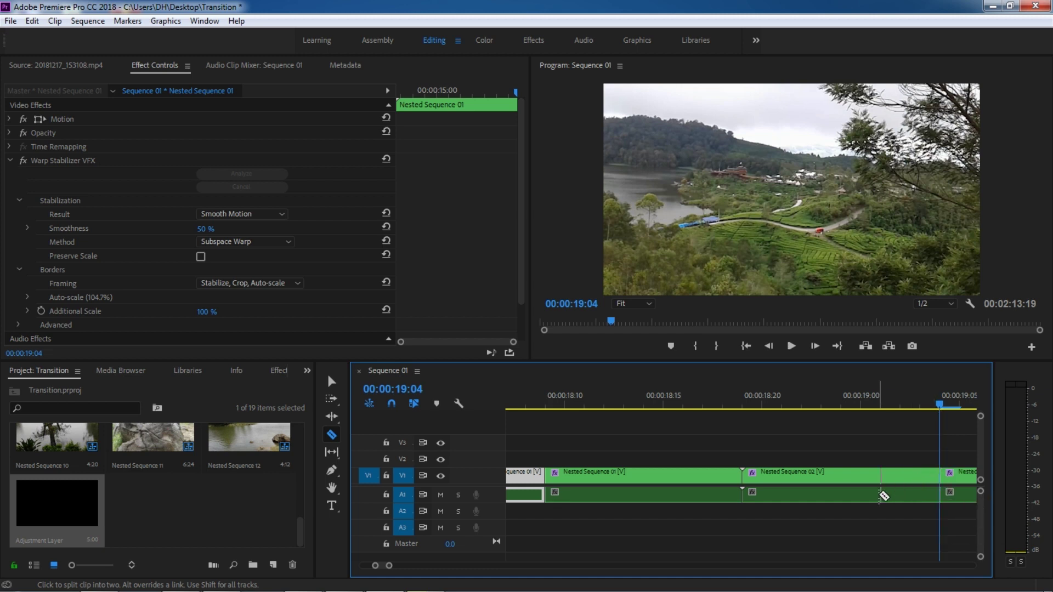
Step: Move the adjustment layer on V2 so that it ends at the new split in Nested Sequence 02, at 00:00:19:04
key(minus)
key(minus)
key(minus)
key(minus)
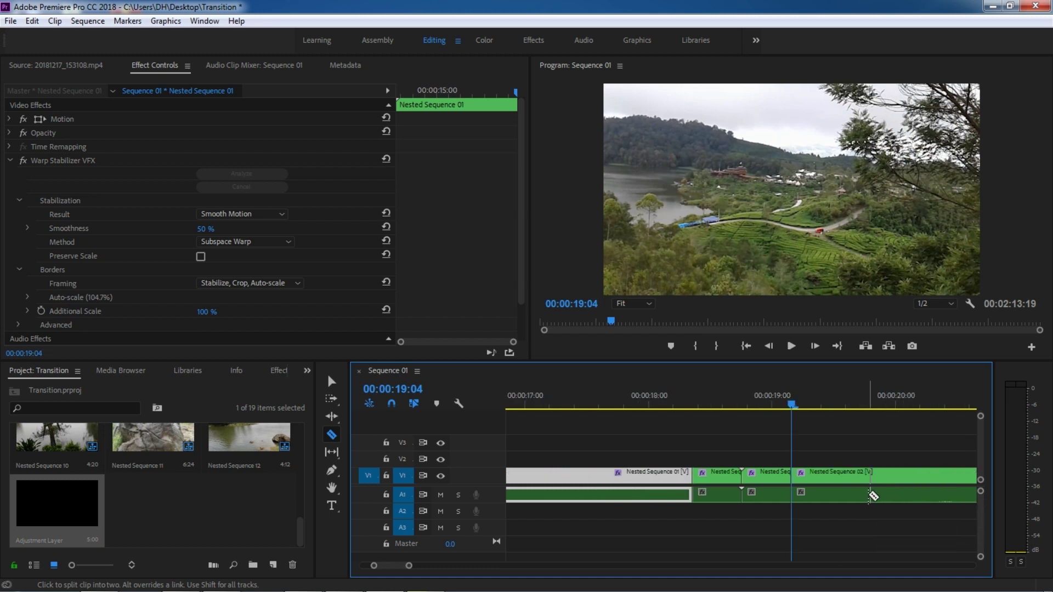
key(minus)
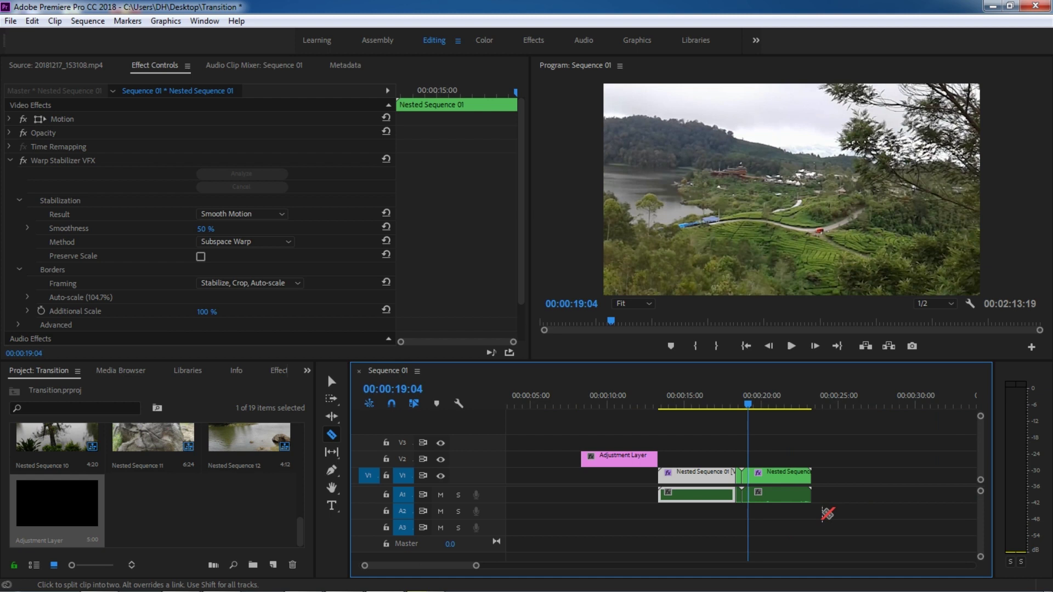
key(v)
drag(614, 459, 725, 455)
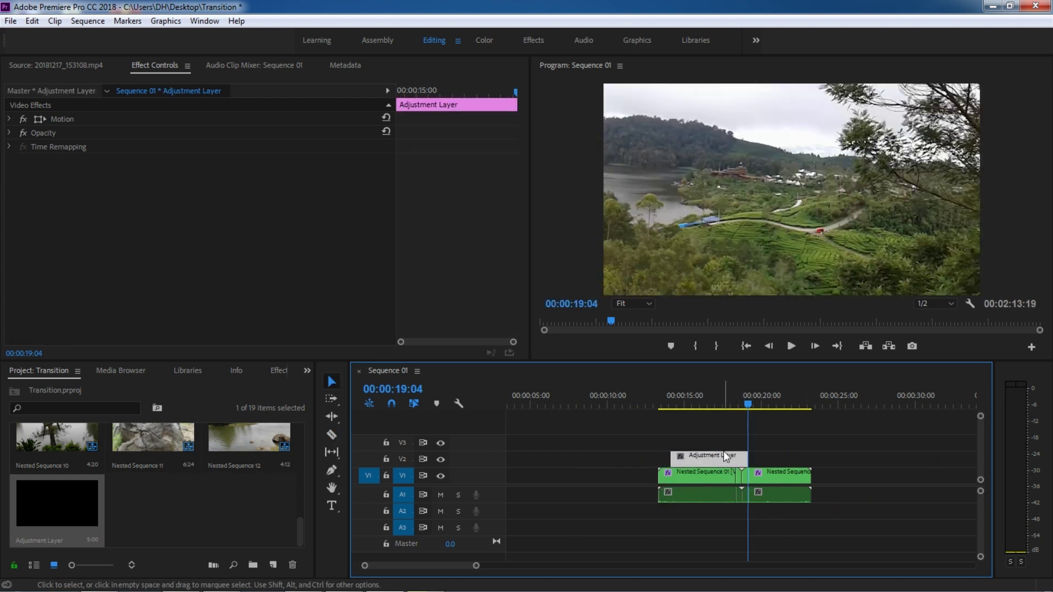
Step: Split the adjustment layer at 00:00:18:09, in line with the split in Nested Sequence 01, and delete the part before it
click(741, 397)
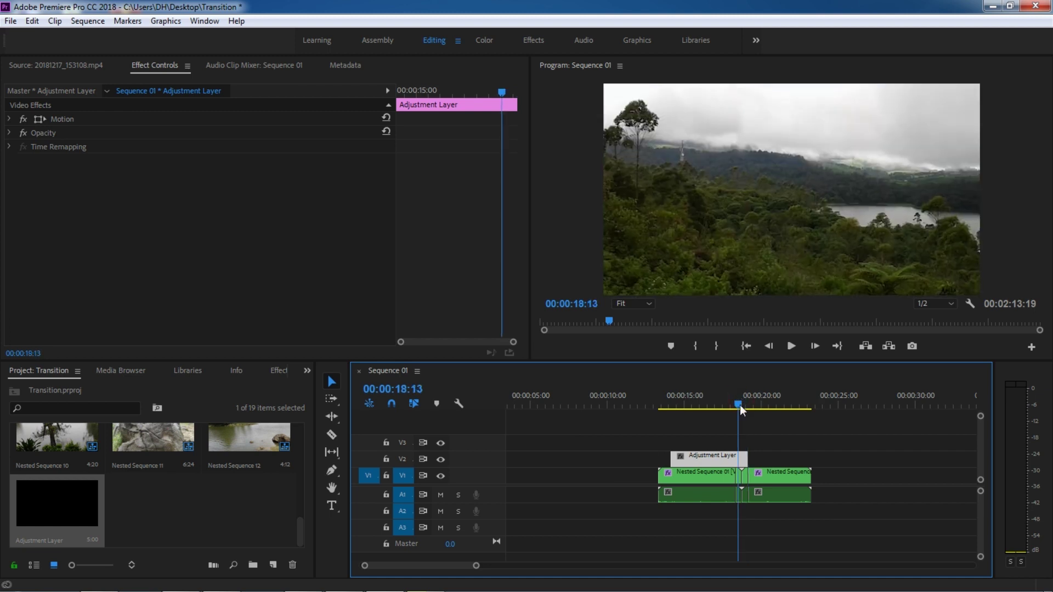
key(=)
key(=)
key(=)
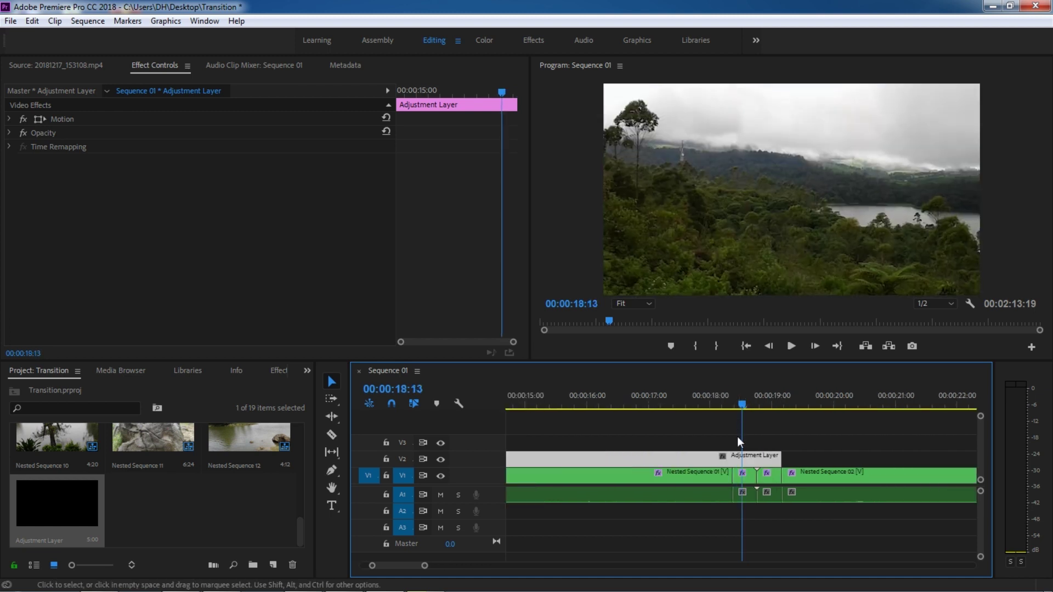
click(730, 402)
key(=)
key(=)
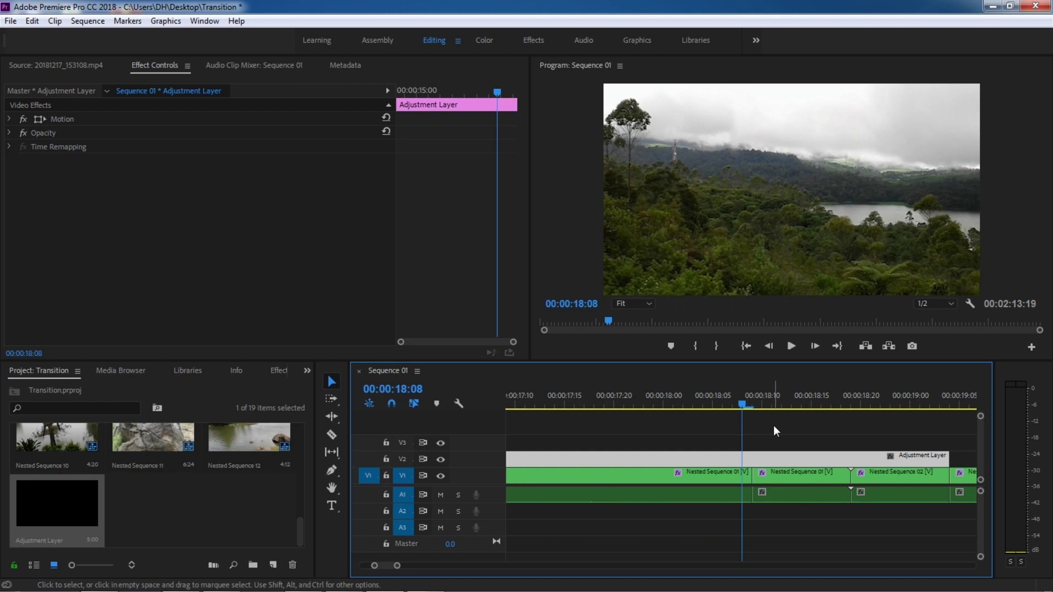
click(757, 397)
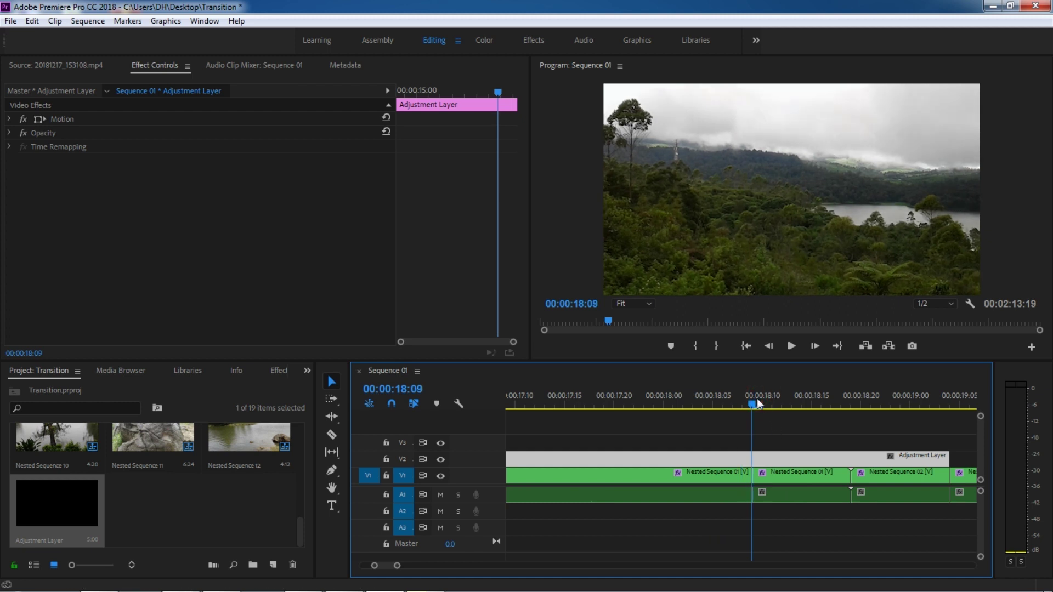
key(c)
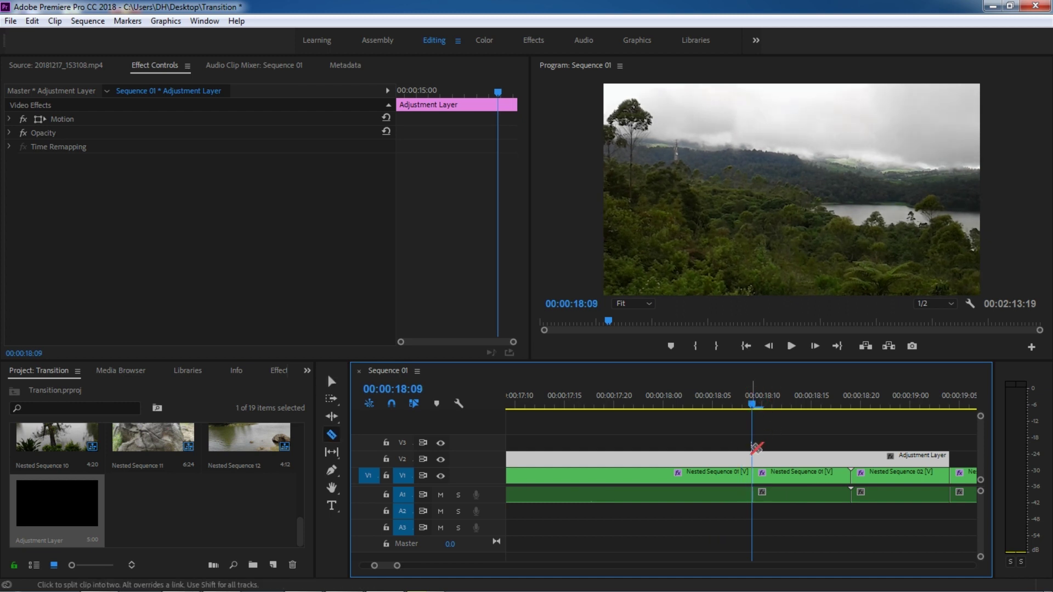
click(755, 456)
key(v)
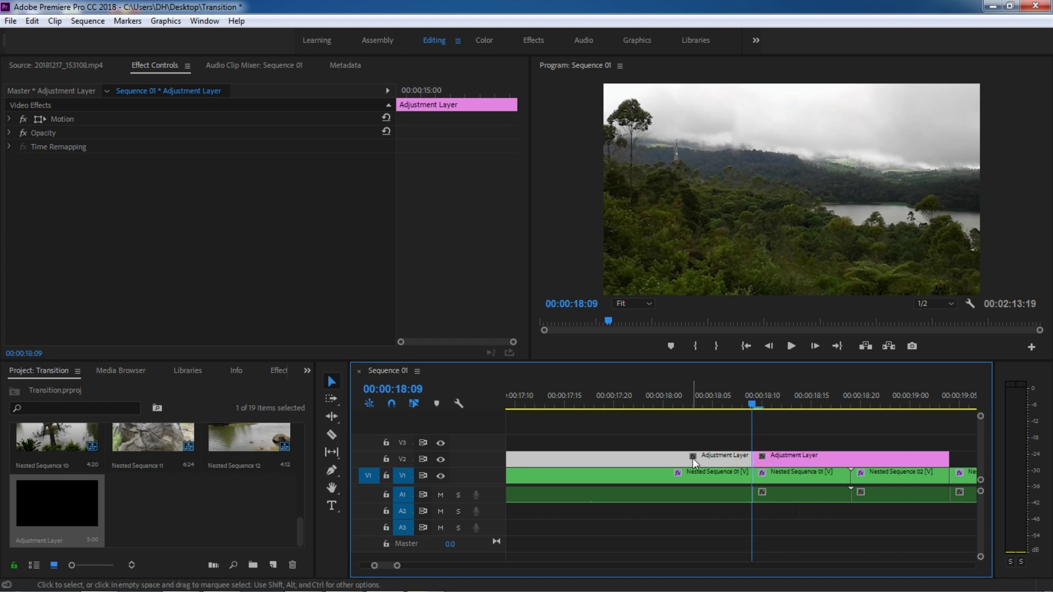
key(Delete)
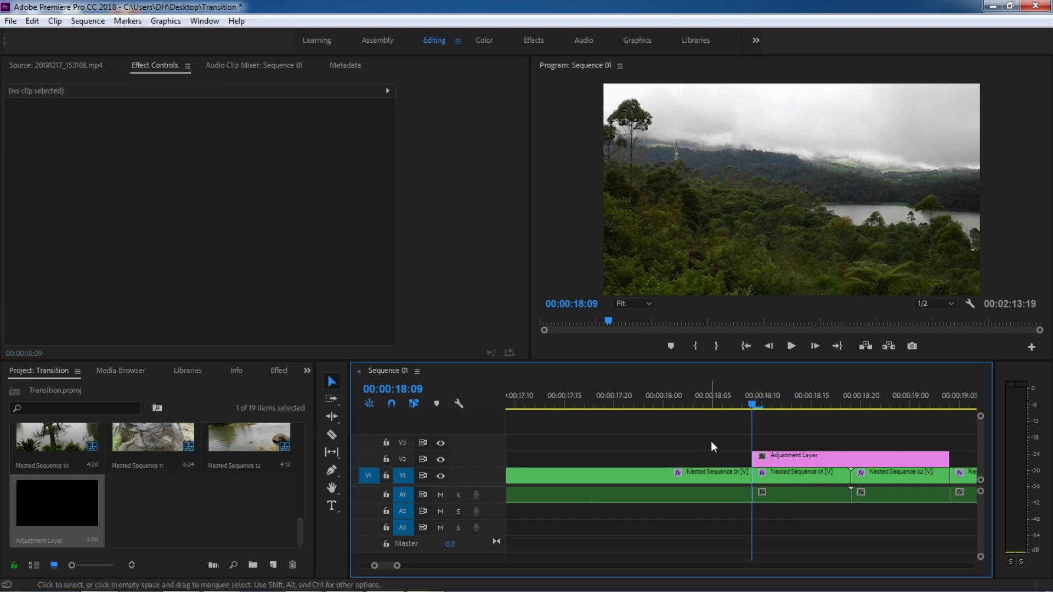
Step: Apply the preset 4. Smooth - Slide Up(20 Frames) to the remaining adjustment layer segment
click(305, 371)
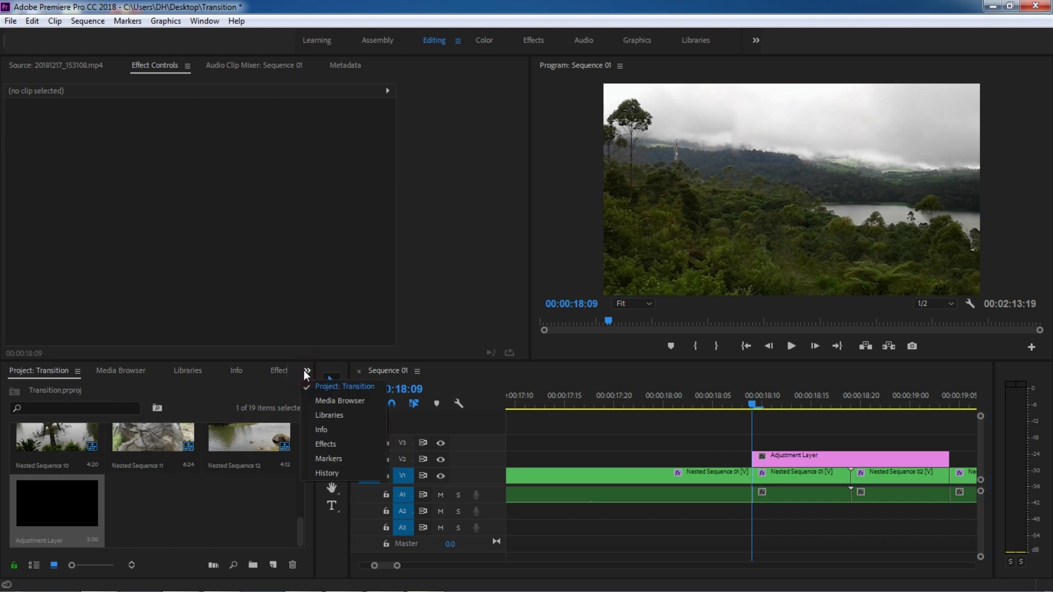
click(334, 444)
click(332, 436)
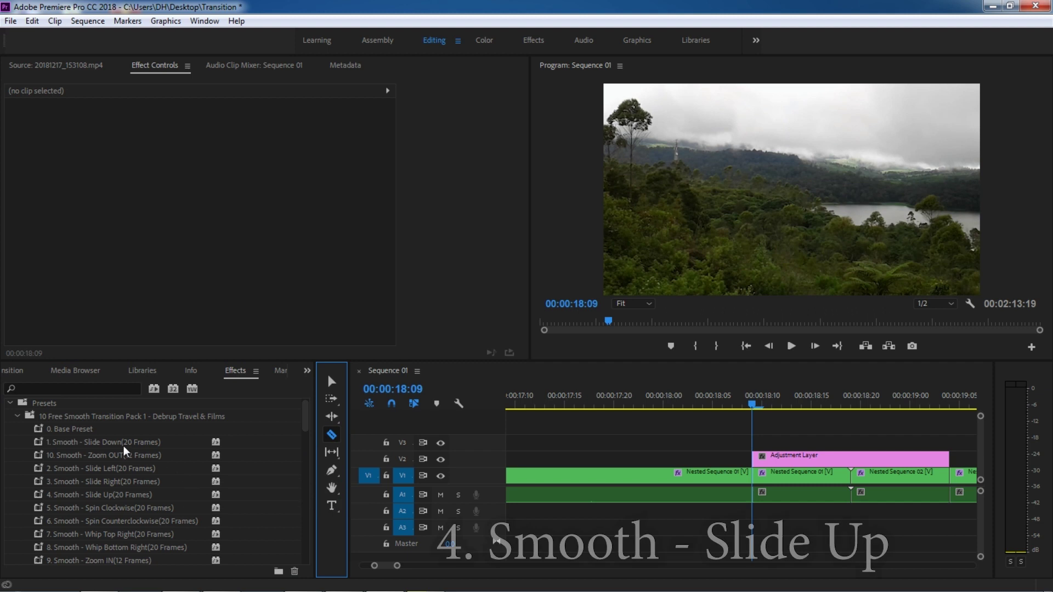
click(62, 496)
drag(62, 500, 776, 459)
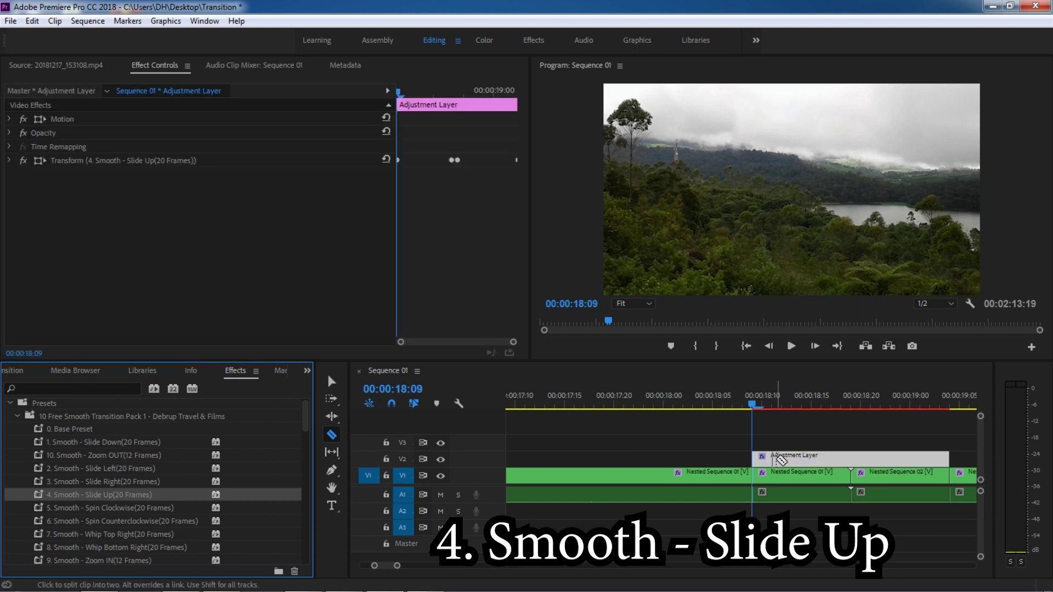
Step: Apply 0. Base Preset to the ten-frame segments of Nested Sequence 01 and Nested Sequence 02 under the adjustment layer
mouse_move(34, 436)
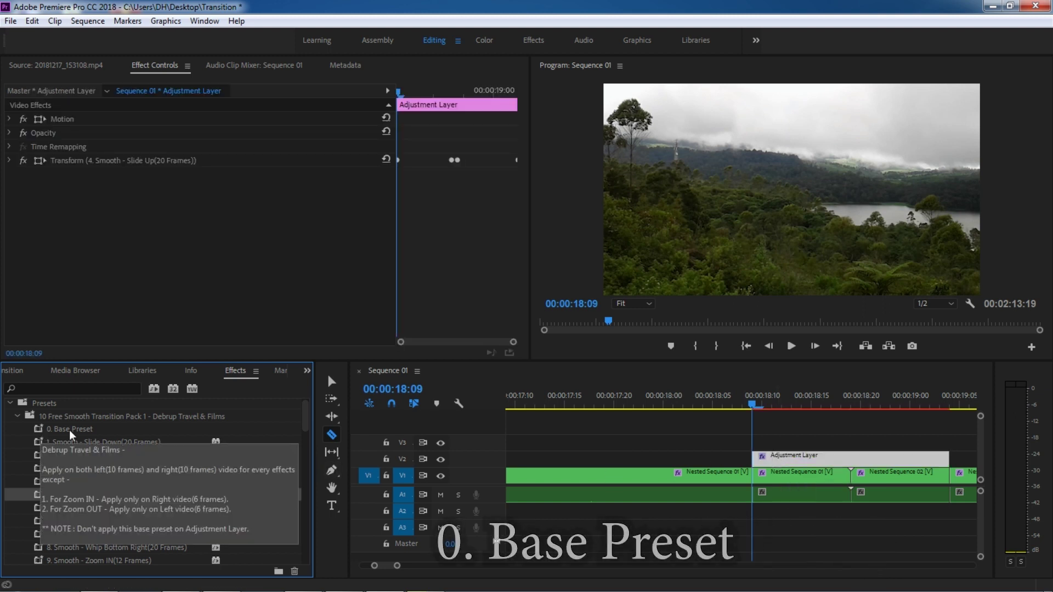
click(66, 429)
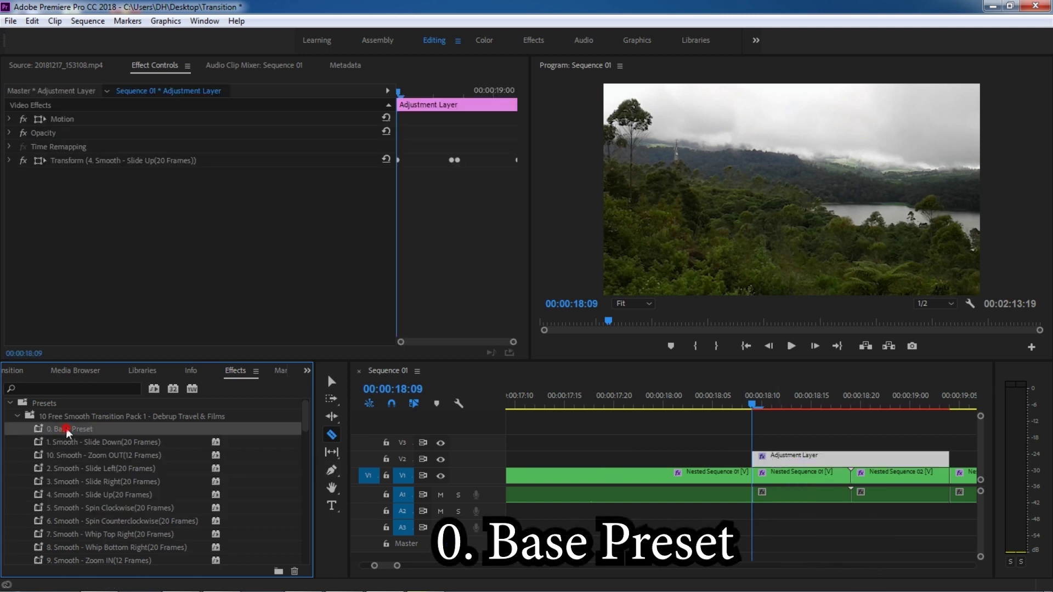
drag(68, 433, 791, 479)
click(61, 431)
drag(61, 430, 899, 478)
Step: Play back the slide-up transition between Nested Sequence 01 and Nested Sequence 02
click(694, 404)
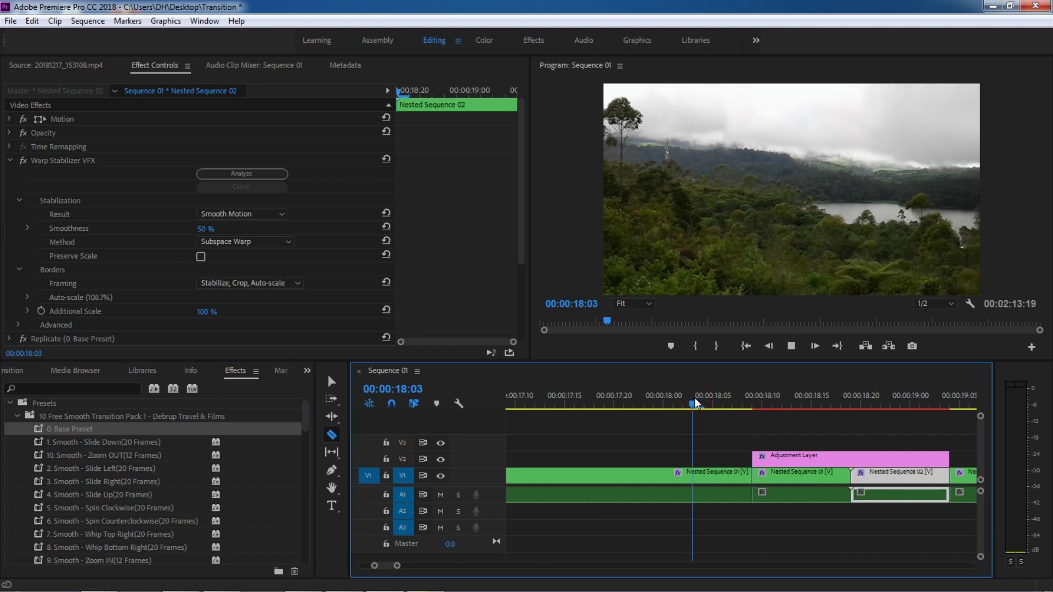
key(space)
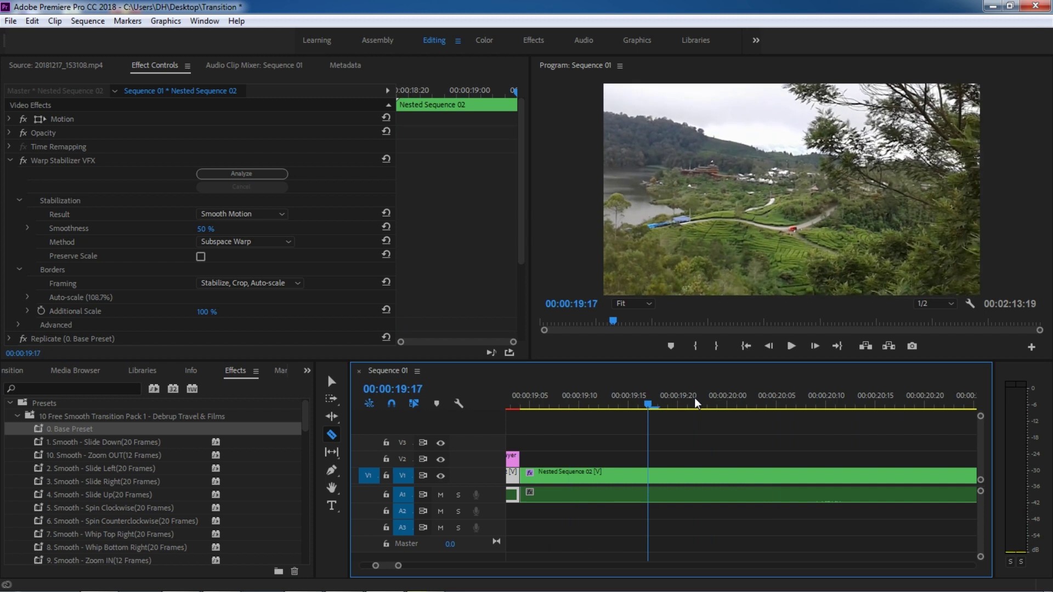
key(minus)
key(minus)
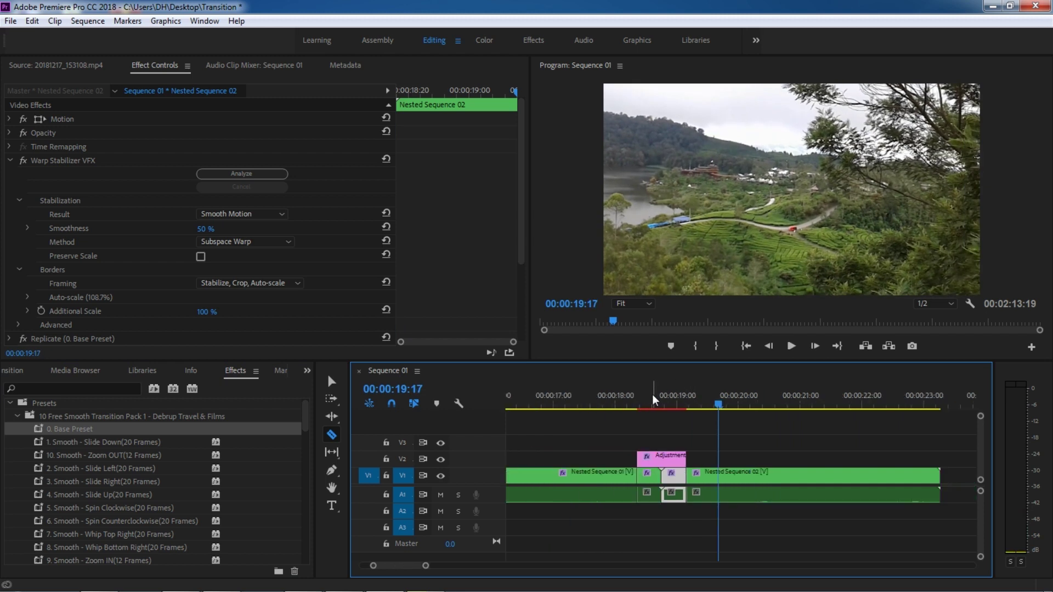
click(576, 395)
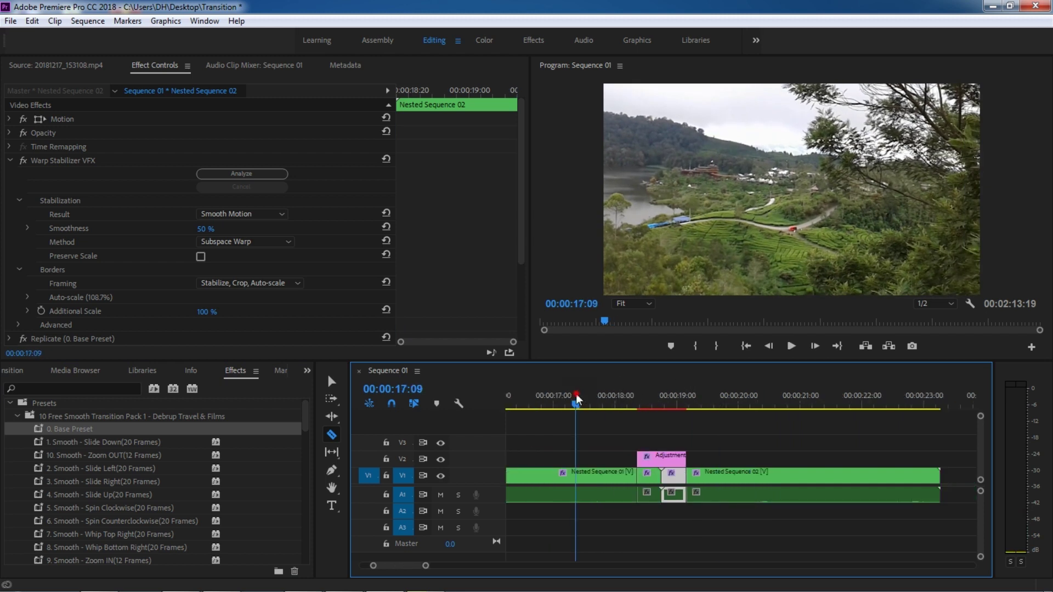
key(space)
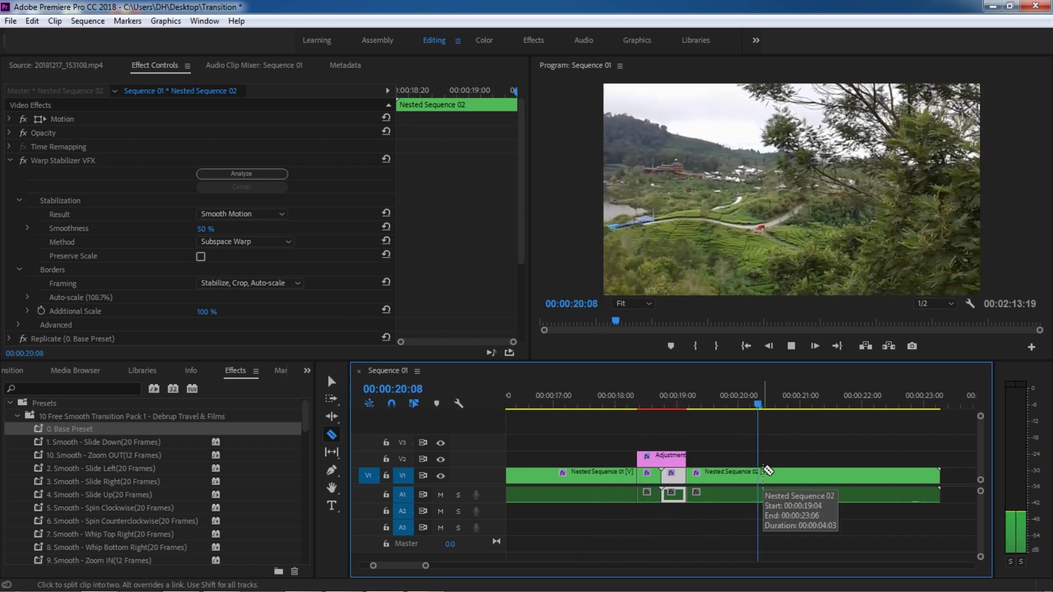
key(space)
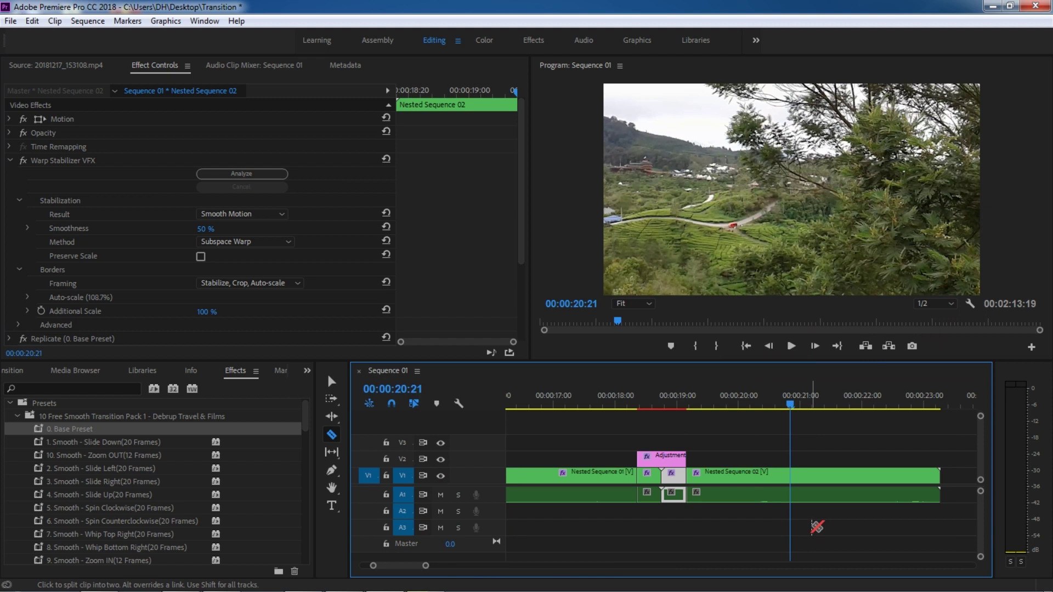
Step: Place the playhead on the cut between Nested Sequence 03 and Nested Sequence 04, at 00:00:42:05
key(minus)
key(minus)
key(minus)
key(minus)
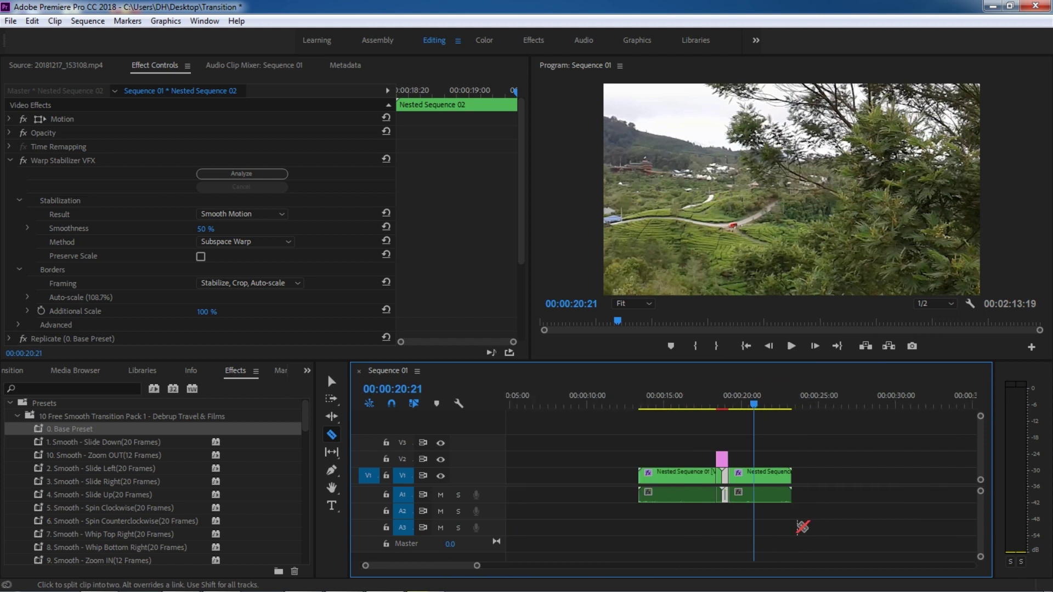
click(663, 401)
key(equal)
key(equal)
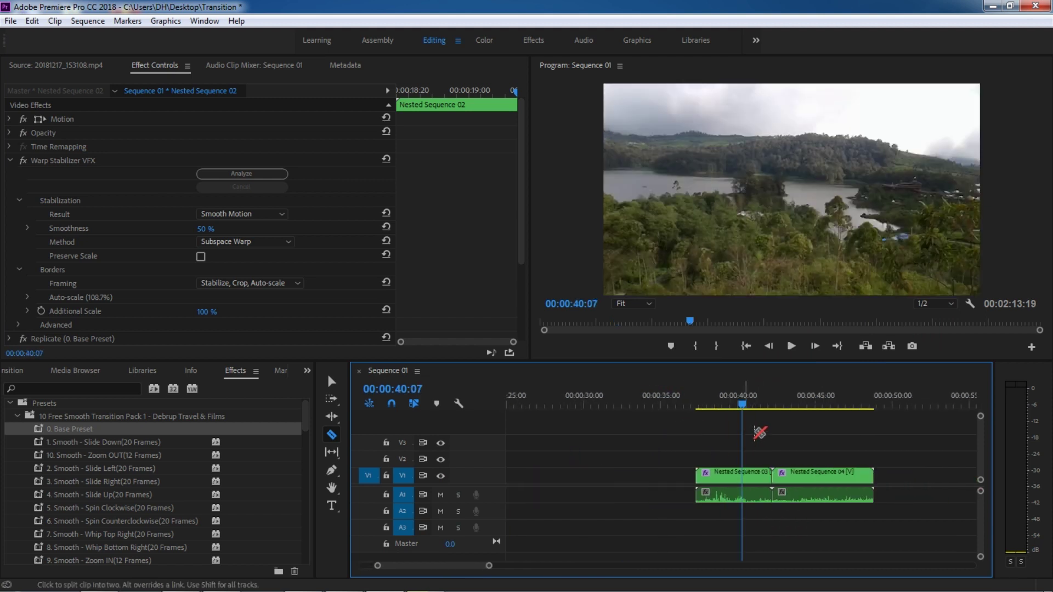
click(771, 402)
key(Down)
key(equal)
key(equal)
key(equal)
key(equal)
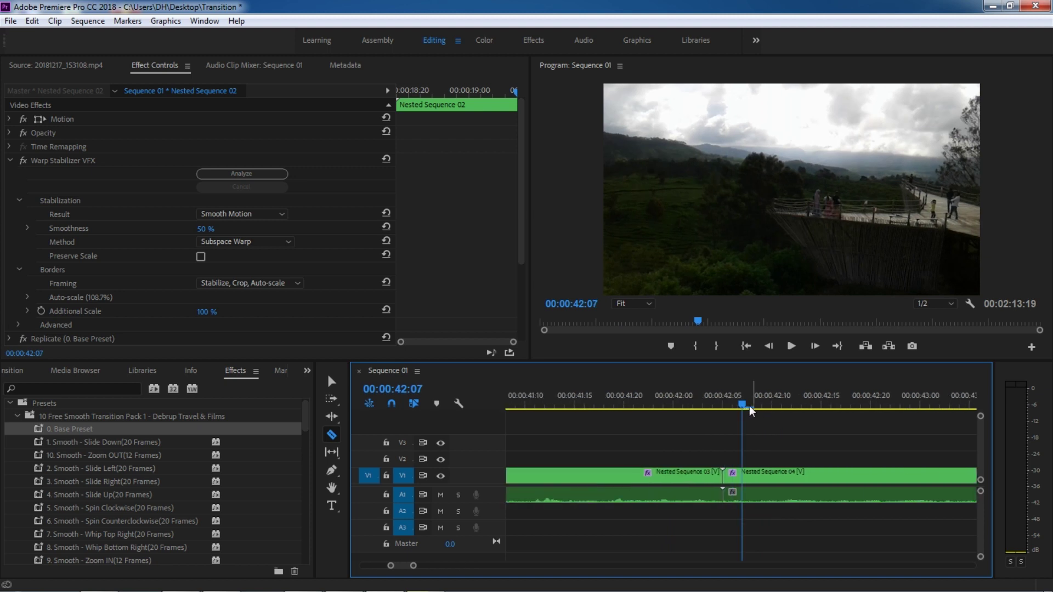
drag(733, 404, 723, 407)
key(equal)
Step: Split Nested Sequence 03 with the Razor tool ten frames before the cut, at 00:00:41:20
key(Left)
key(Left)
key(Left)
key(Left)
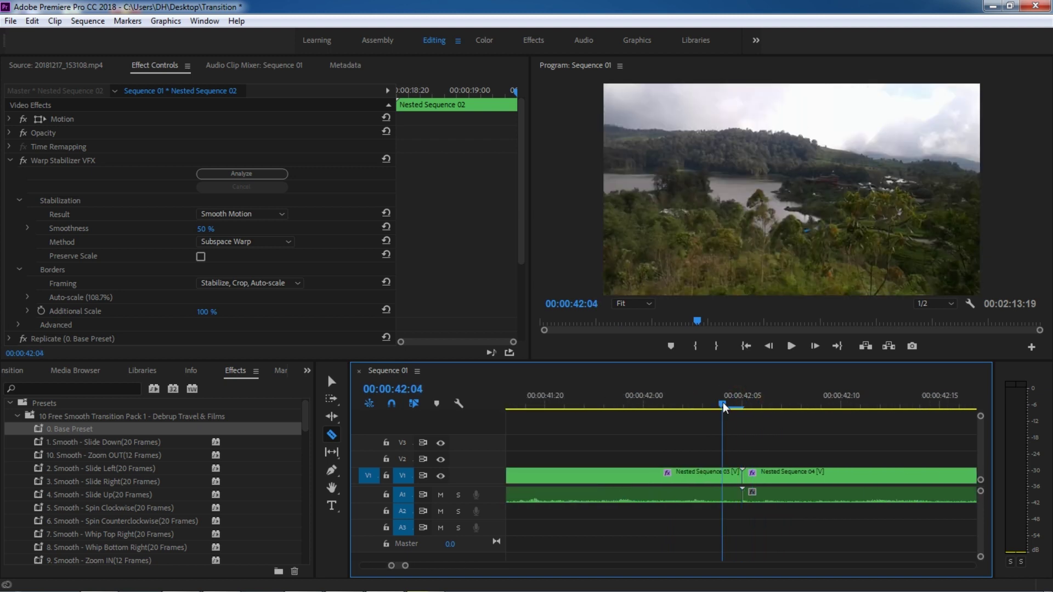
key(Left)
key(Left)
key(Left)
key(Left)
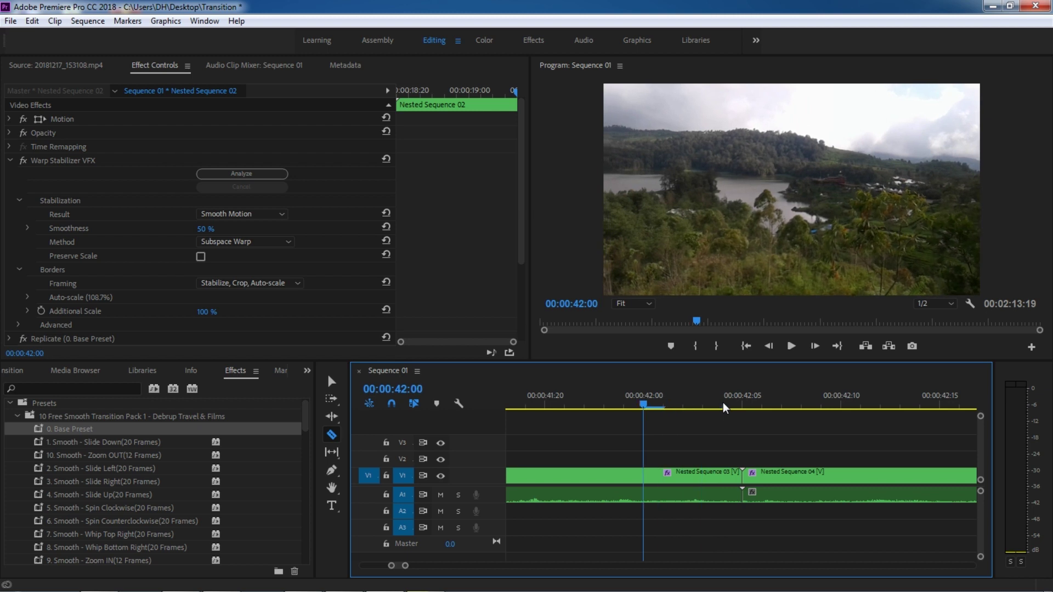
key(Left)
key(Left)
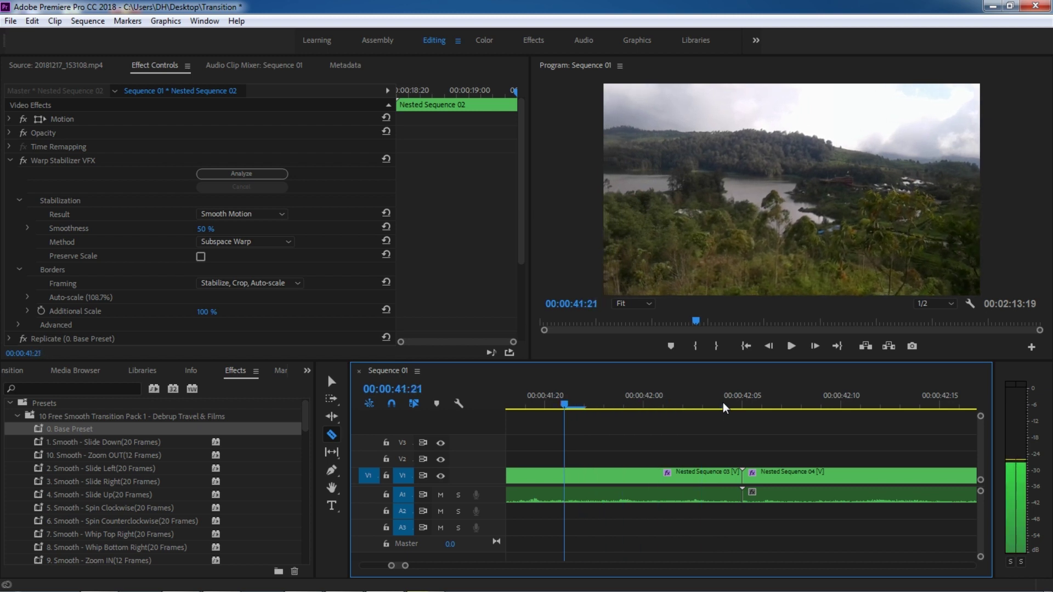
click(548, 479)
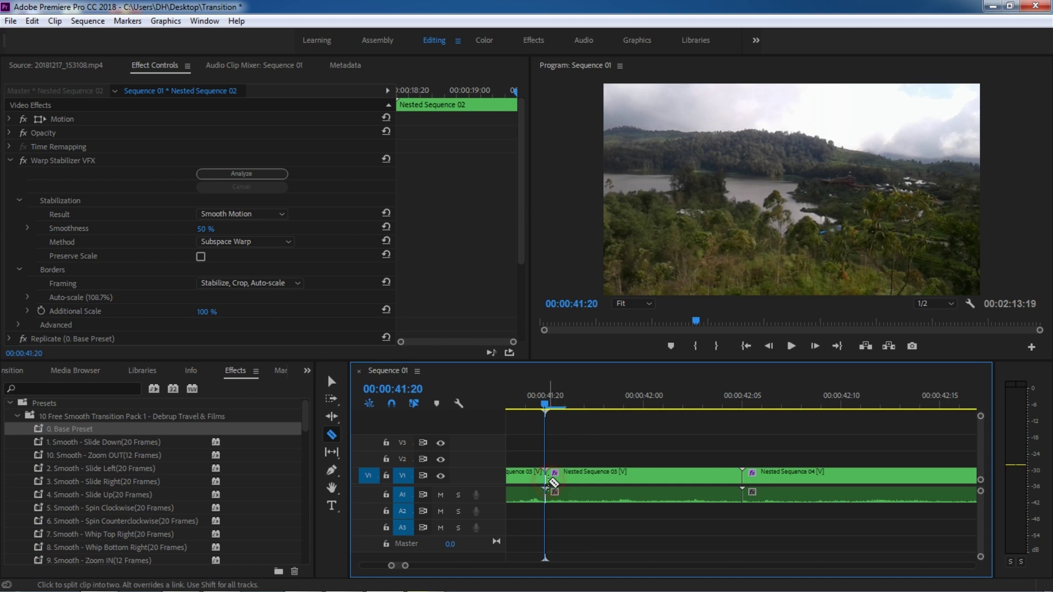
Step: Split Nested Sequence 04 with the Razor tool ten frames after its cut with Nested Sequence 03, at 00:00:42:15
click(740, 400)
key(Right)
key(Right)
key(Right)
key(Right)
key(Right)
key(Right)
key(Right)
key(Right)
key(Right)
key(Right)
click(940, 475)
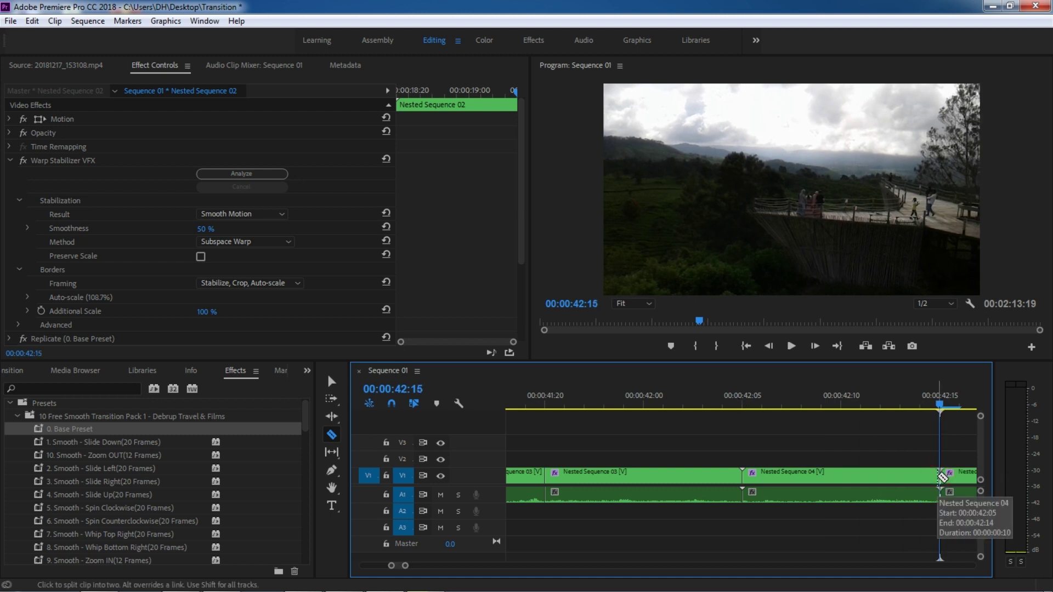
Step: Place the project's adjustment layer on V2 above the second clip group so that it ends at 00:00:42:15
key(minus)
key(minus)
key(minus)
key(minus)
key(minus)
key(minus)
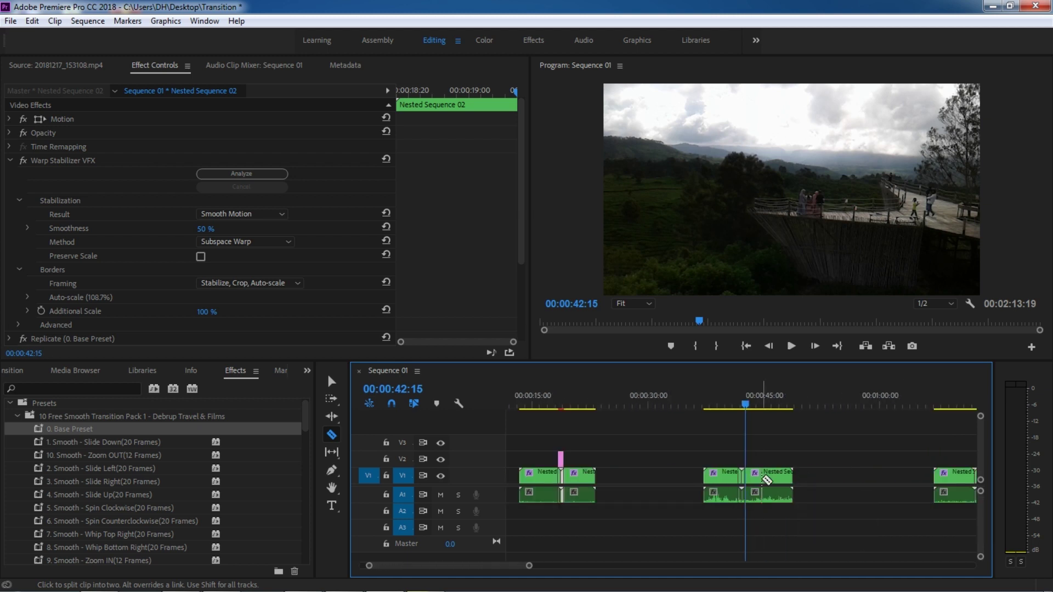
key(v)
mouse_move(550, 437)
mouse_down()
mouse_move(566, 457)
mouse_move(548, 448)
mouse_up()
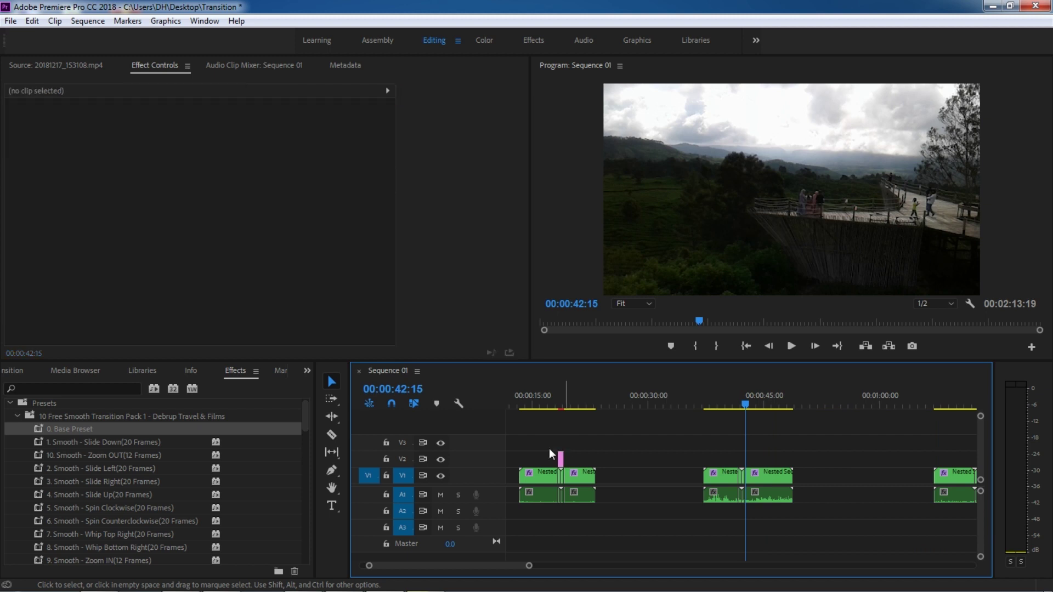
click(7, 371)
drag(71, 498, 708, 466)
key(equal)
key(equal)
key(equal)
key(equal)
key(equal)
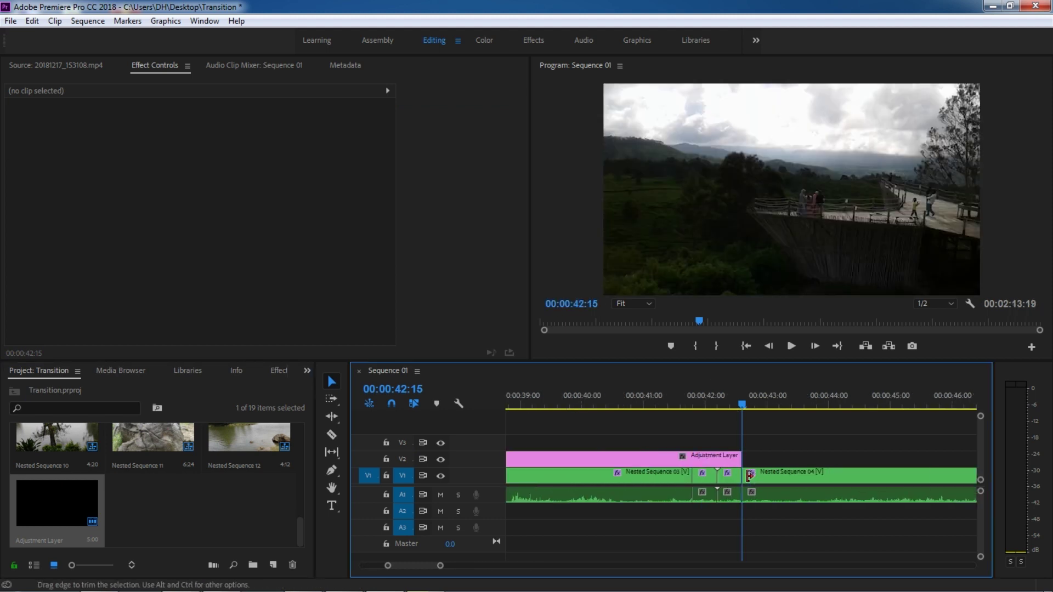
Step: Split the V2 adjustment layer at 00:00:41:20 with the Razor tool and delete the part before that point
key(minus)
click(643, 402)
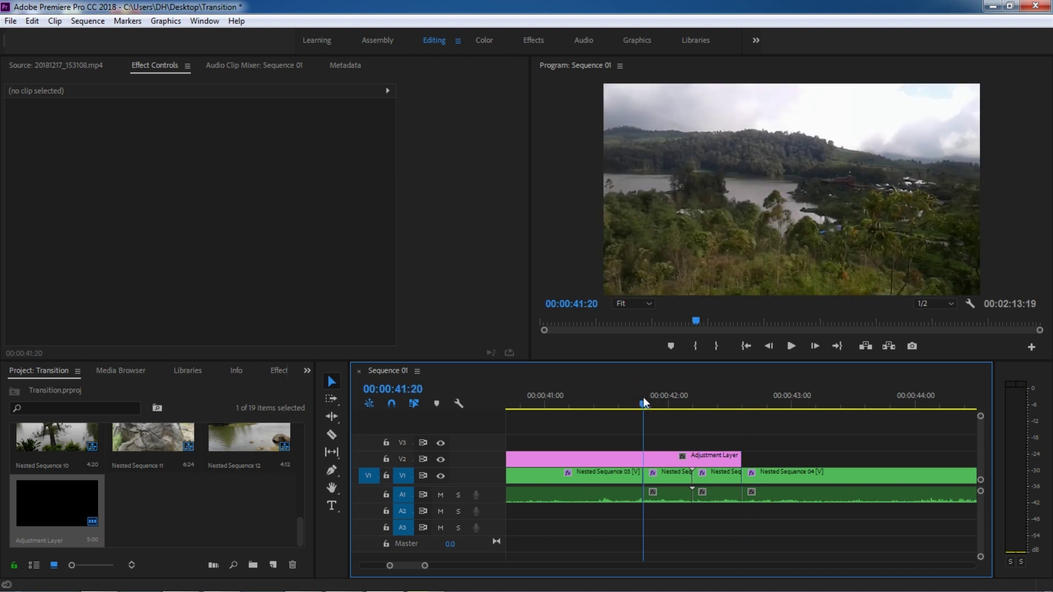
key(equal)
key(equal)
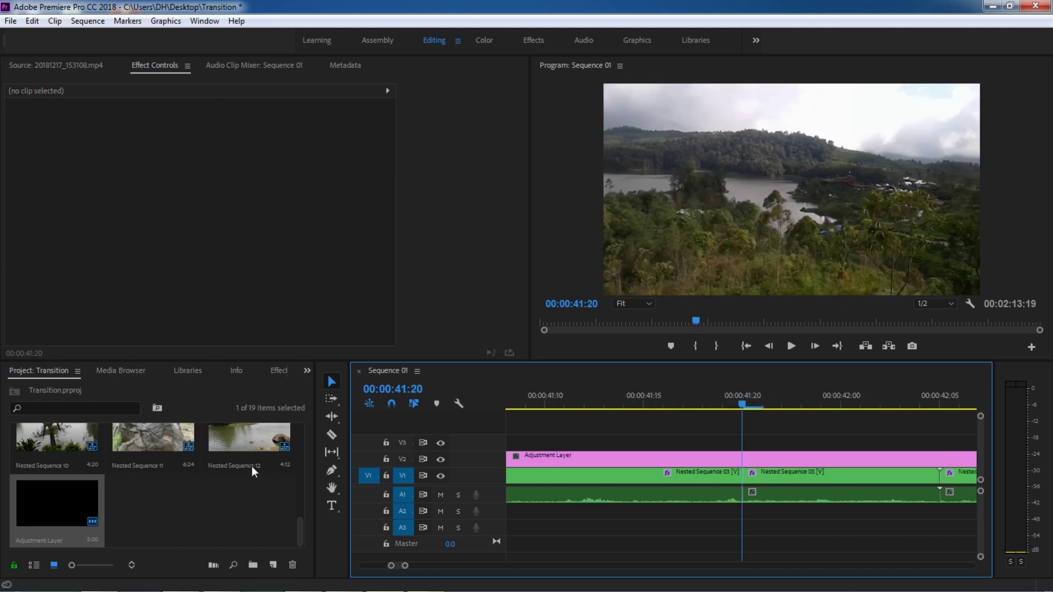
click(331, 435)
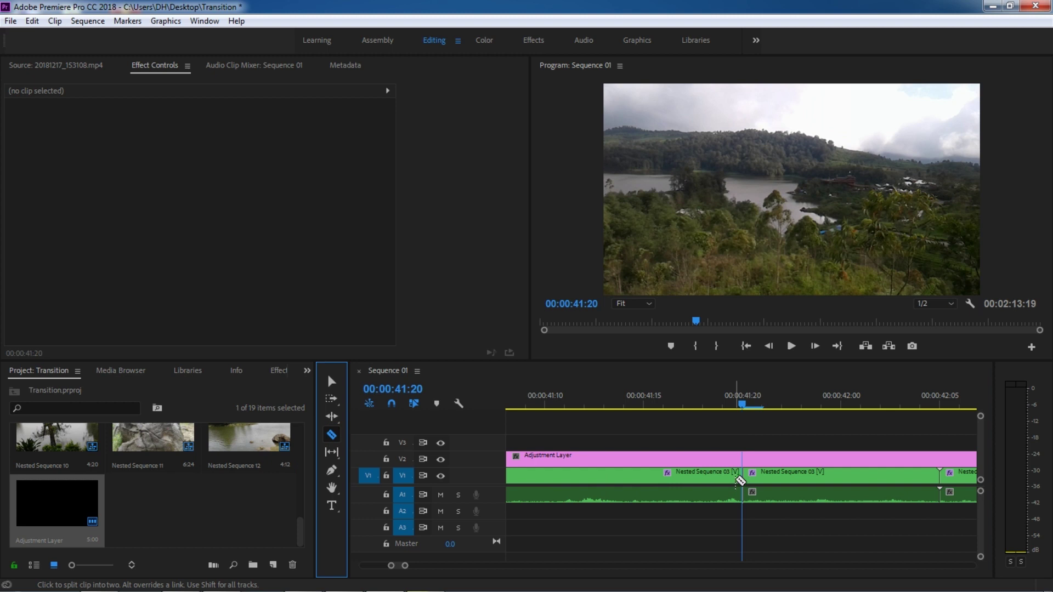
click(742, 458)
key(v)
click(696, 458)
key(Delete)
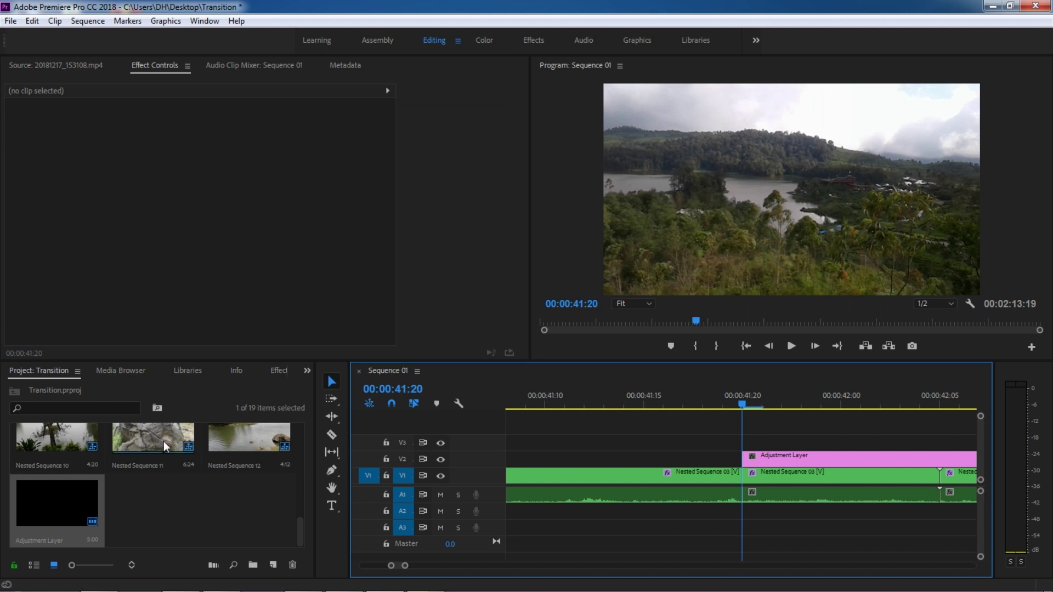
Step: Apply the preset 1. Smooth - Slide Down(20 Frames) to the trimmed adjustment layer over the second clip group
click(278, 372)
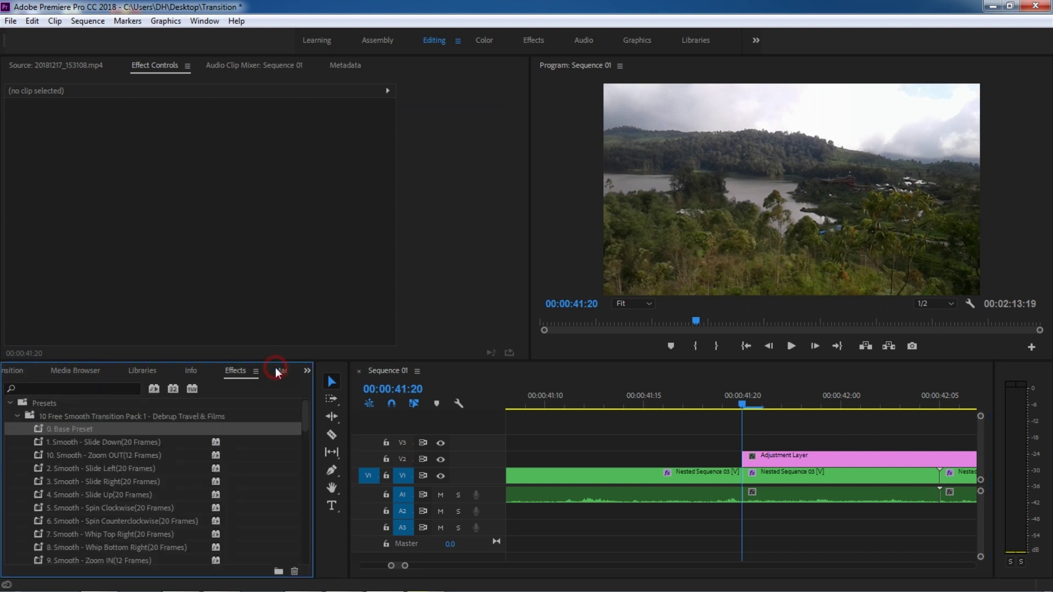
click(67, 441)
drag(83, 441, 787, 466)
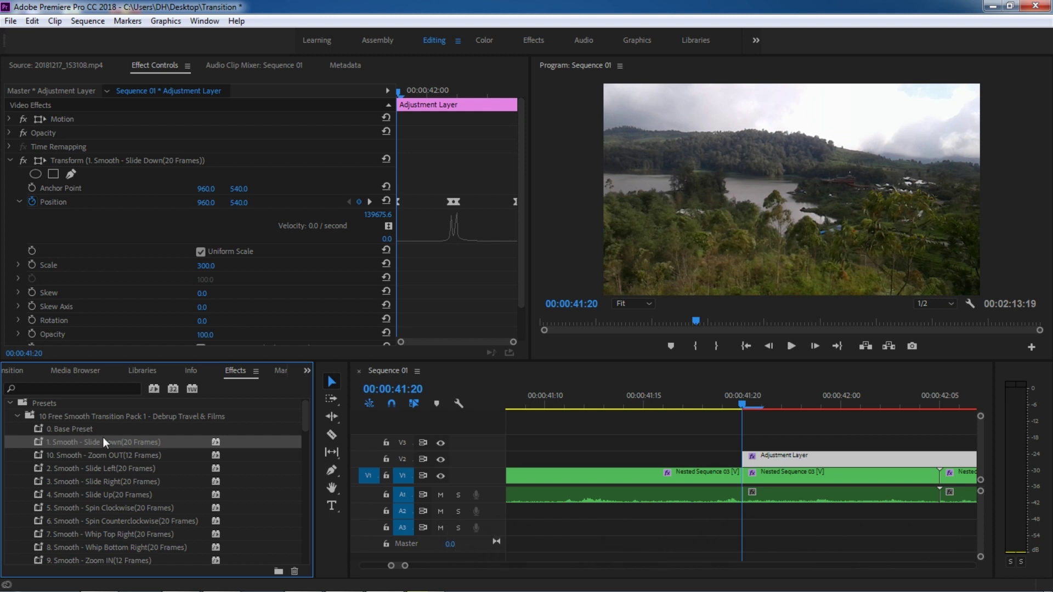
Step: Apply the 0. Base Preset to the ten-frame pieces of Nested Sequence 03 and Nested Sequence 04 around their cut
click(83, 430)
drag(81, 429, 783, 473)
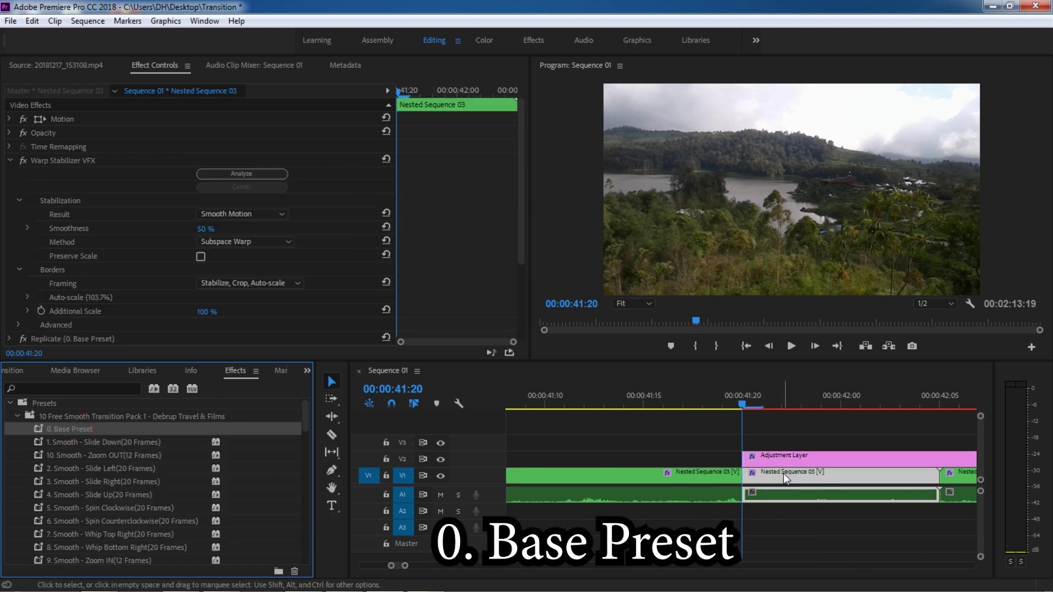
mouse_move(45, 428)
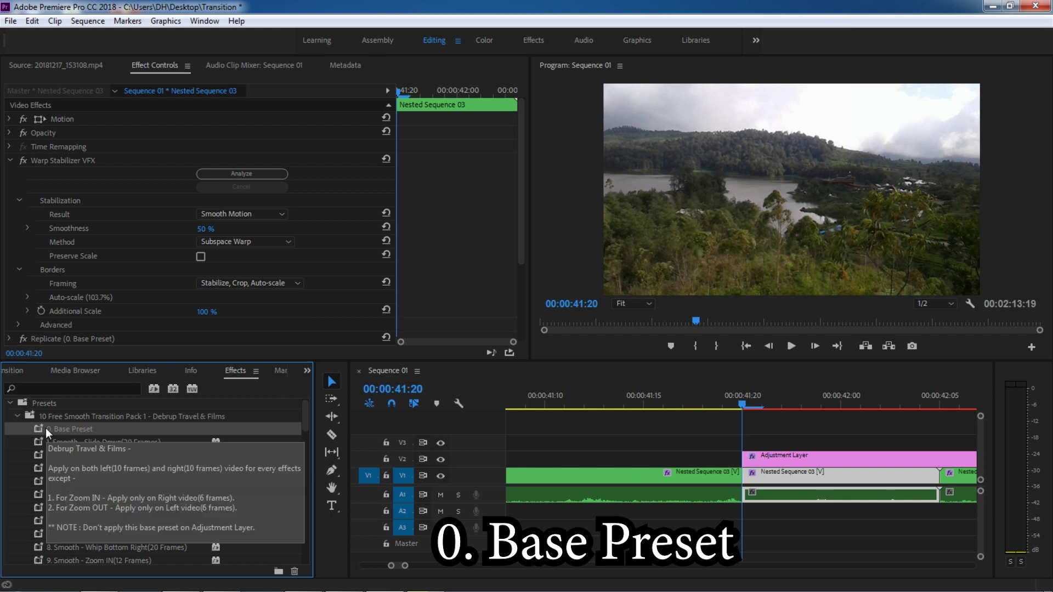
drag(45, 428, 955, 479)
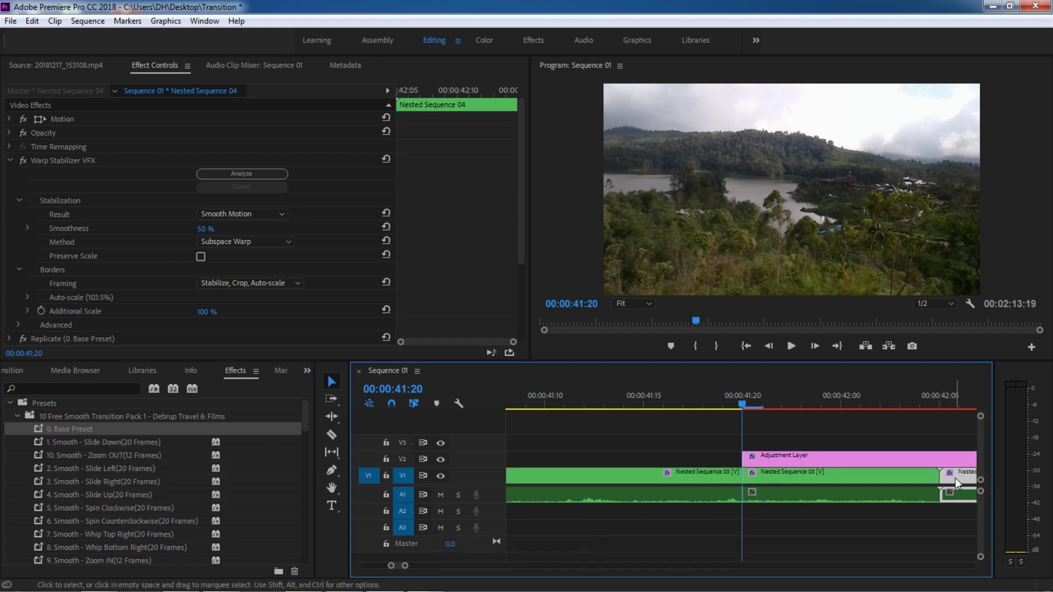
Step: Play the sequence across the slide-down transition between Nested Sequence 03 and Nested Sequence 04
key(minus)
key(minus)
key(minus)
key(minus)
click(716, 408)
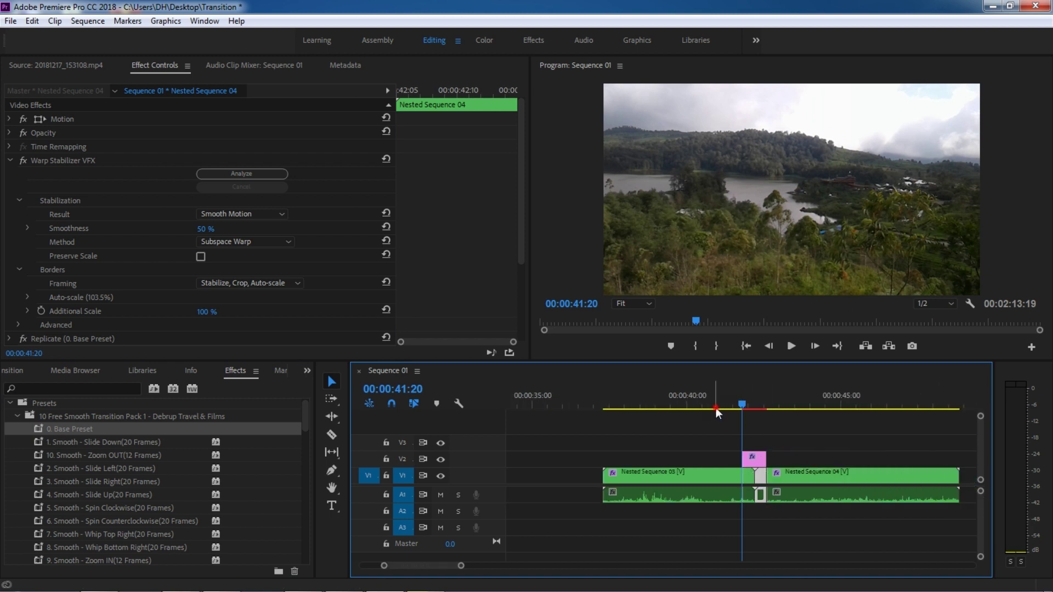
key(space)
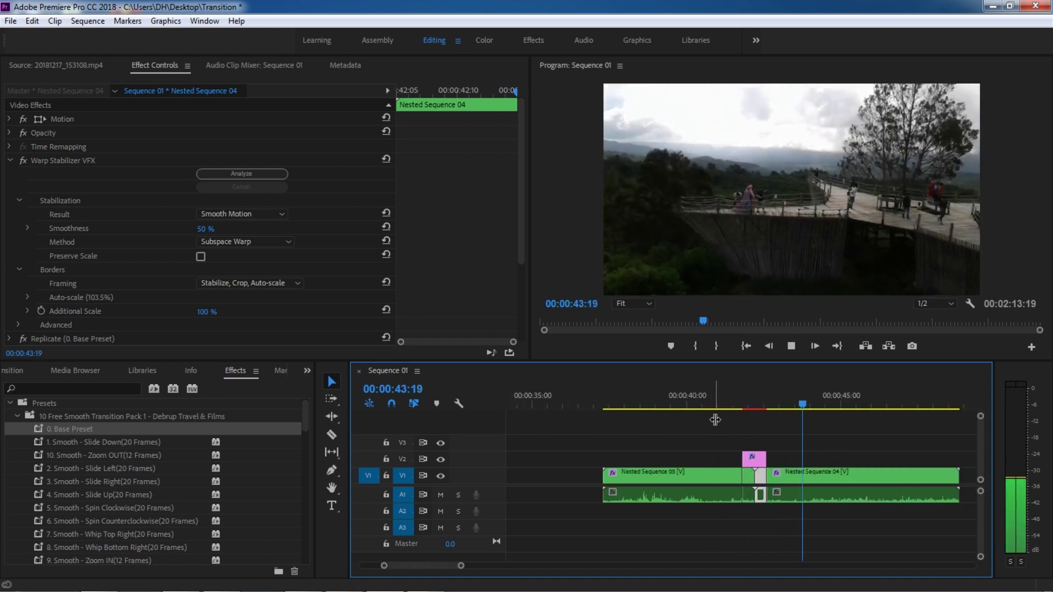
click(717, 409)
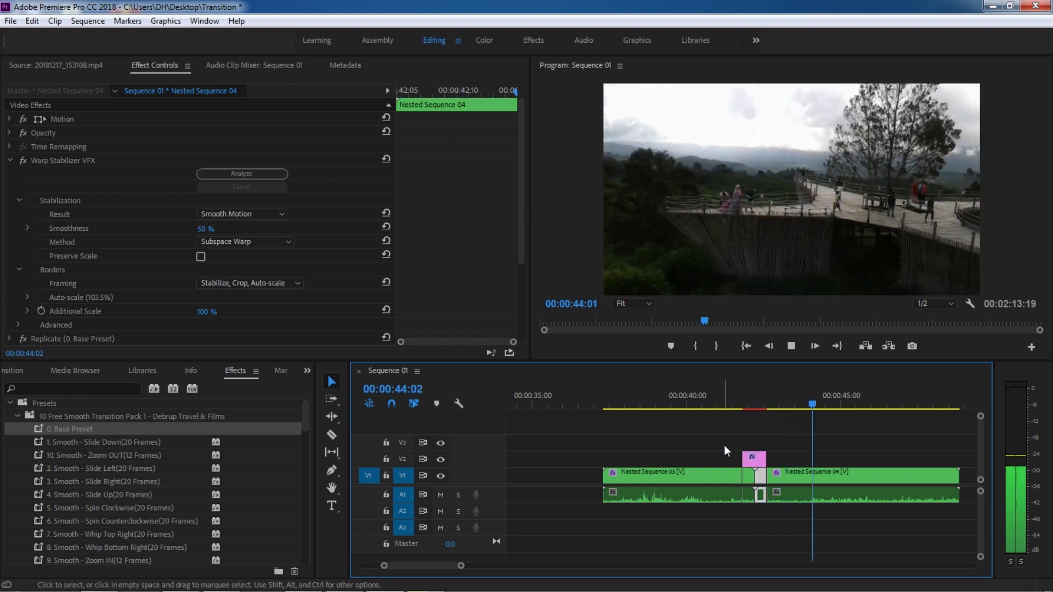
key(space)
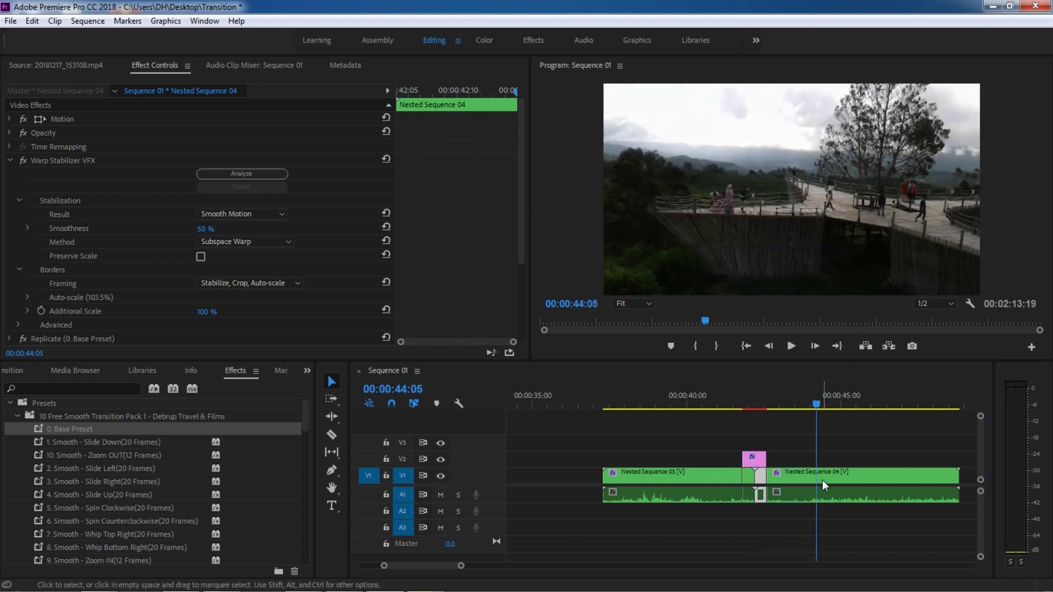
Step: Place the playhead on the cut between Nested Sequence 05 and Nested Sequence 06, at 00:01:12:11
key(minus)
key(minus)
key(minus)
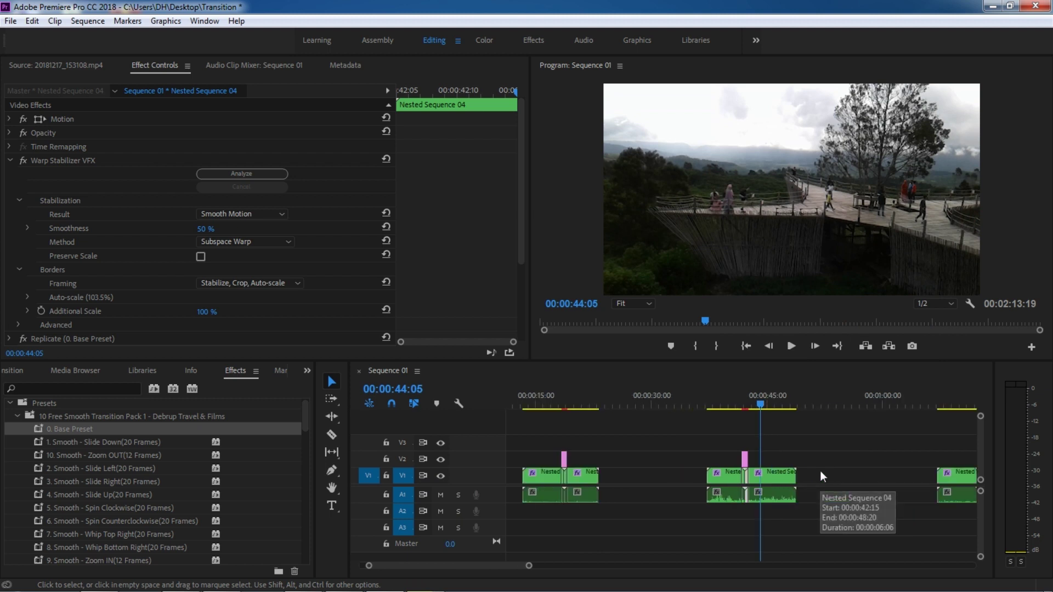
click(784, 405)
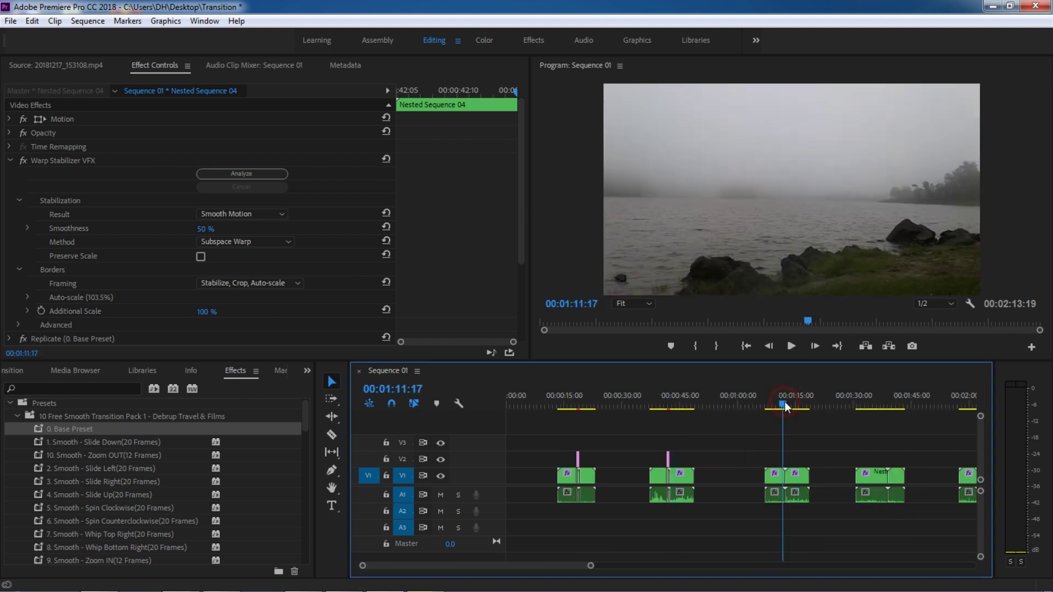
key(equal)
key(equal)
key(equal)
click(791, 395)
key(equal)
click(736, 431)
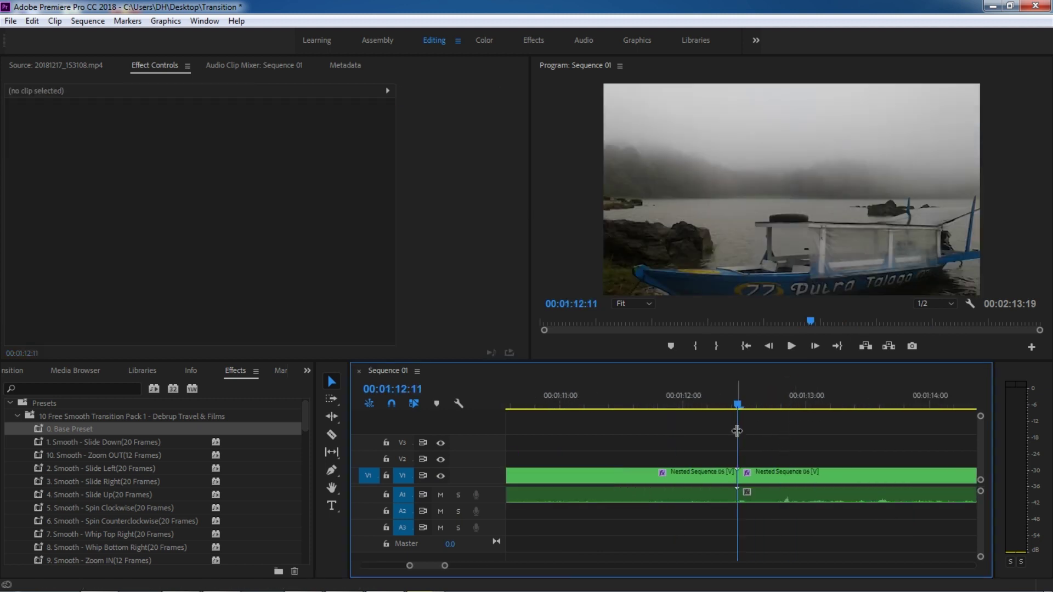
Step: Split Nested Sequence 05 with the Razor tool six frames before its cut with Nested Sequence 06, at 00:01:12:05
key(Left)
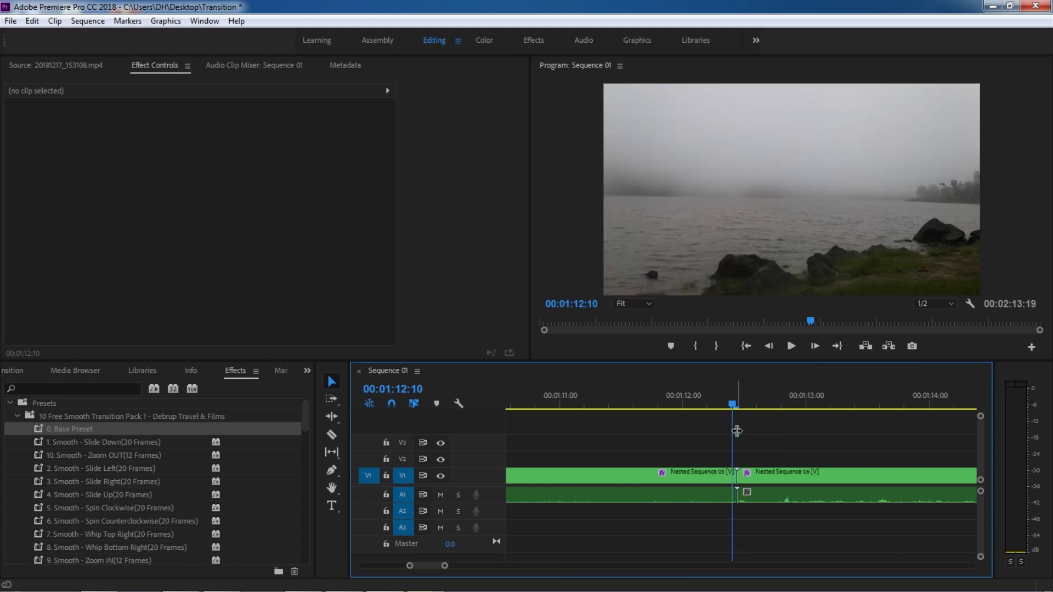
key(Left)
key(Left)
key(Left)
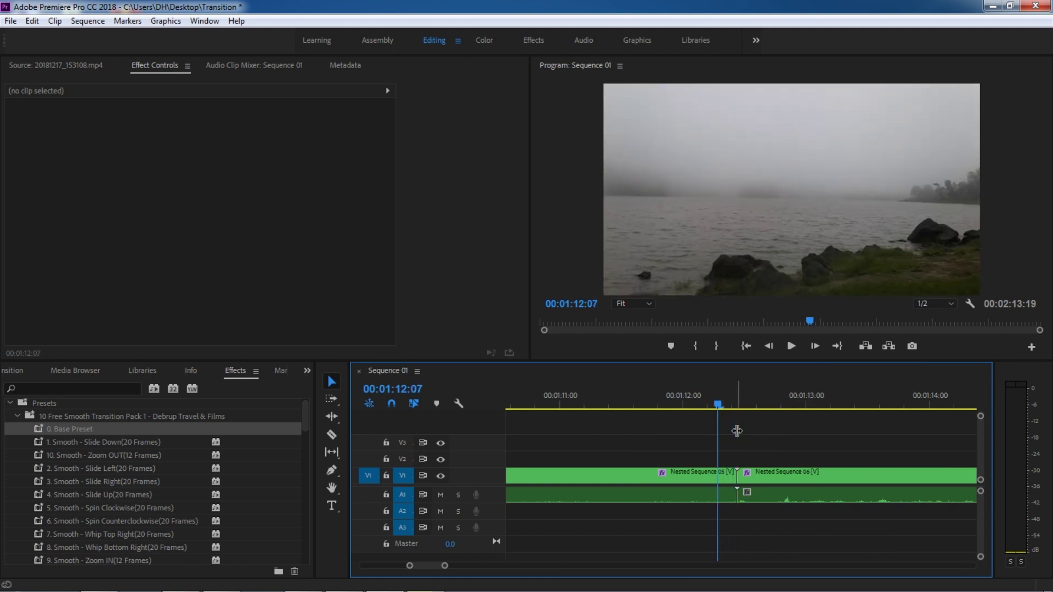
key(Left)
key(Left)
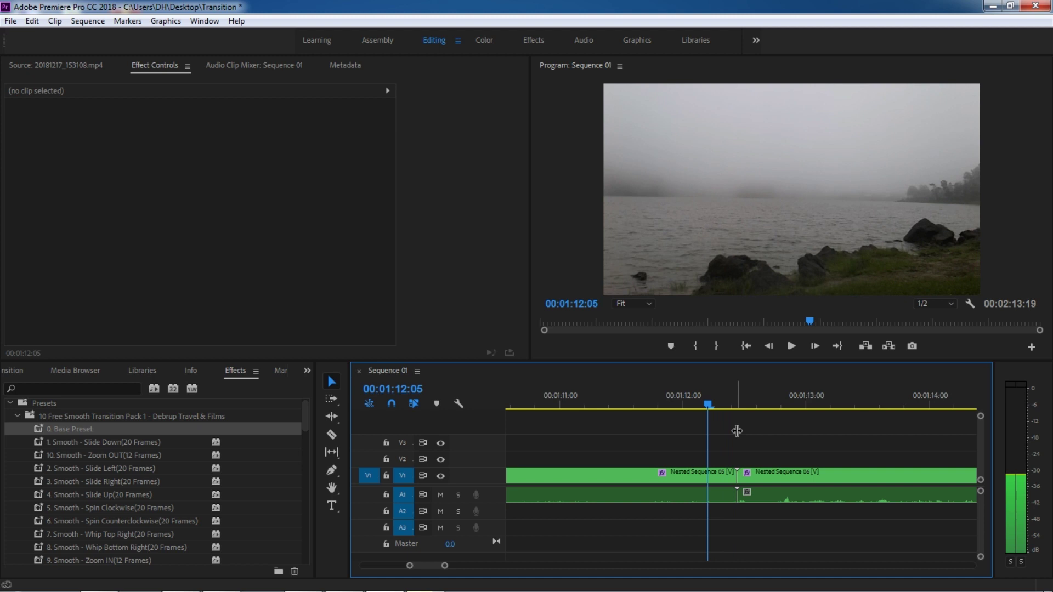
key(equal)
key(equal)
key(equal)
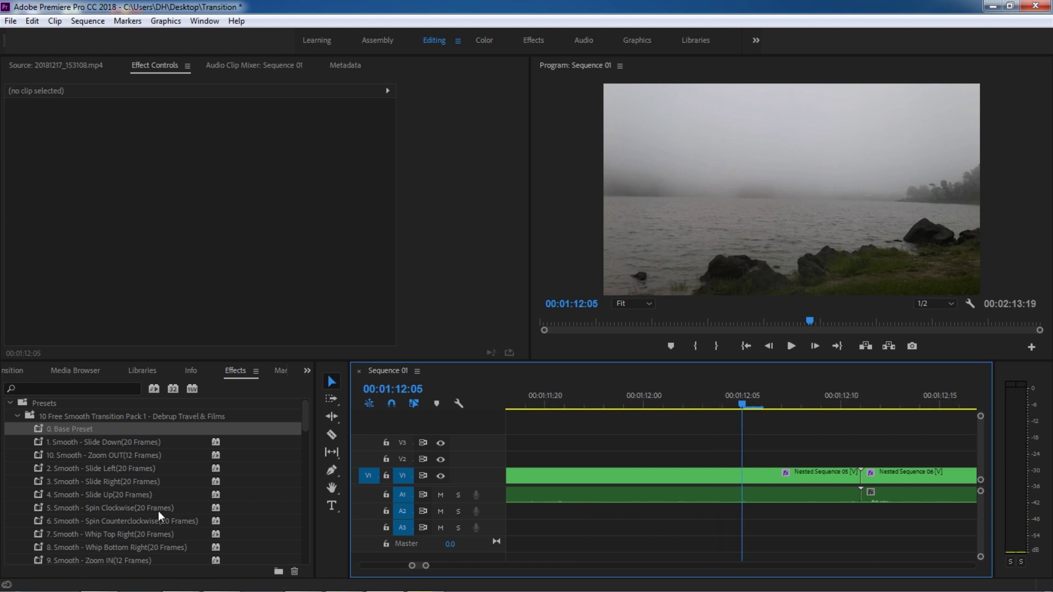
click(332, 434)
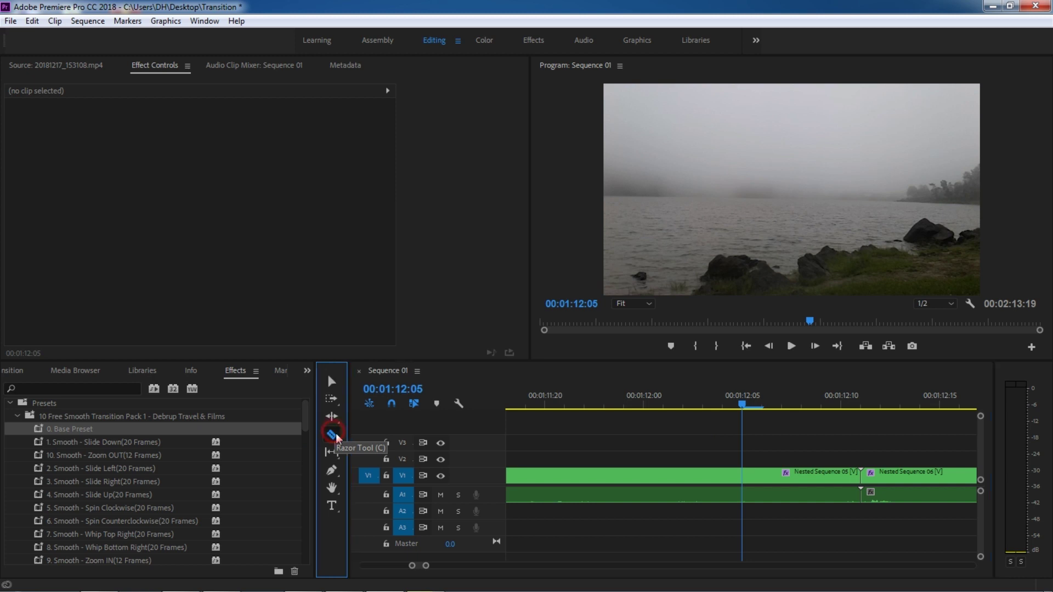
click(742, 476)
Step: Split Nested Sequence 06 with the Razor tool six frames after its cut with Nested Sequence 05, at 00:01:12:17
click(860, 405)
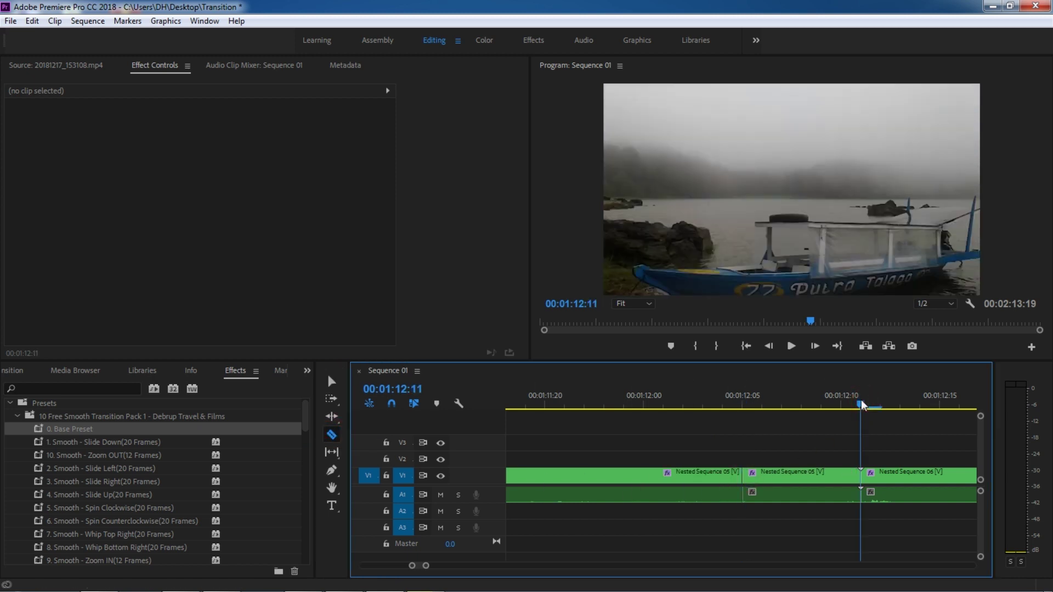
key(Right)
key(Right)
key(Right)
key(Right)
key(Right)
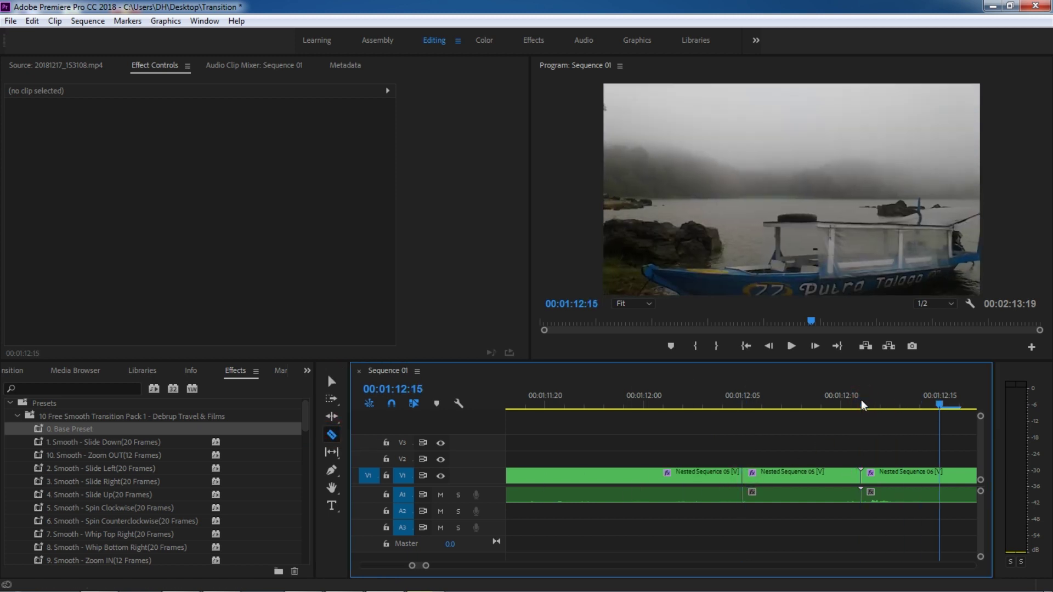
key(Right)
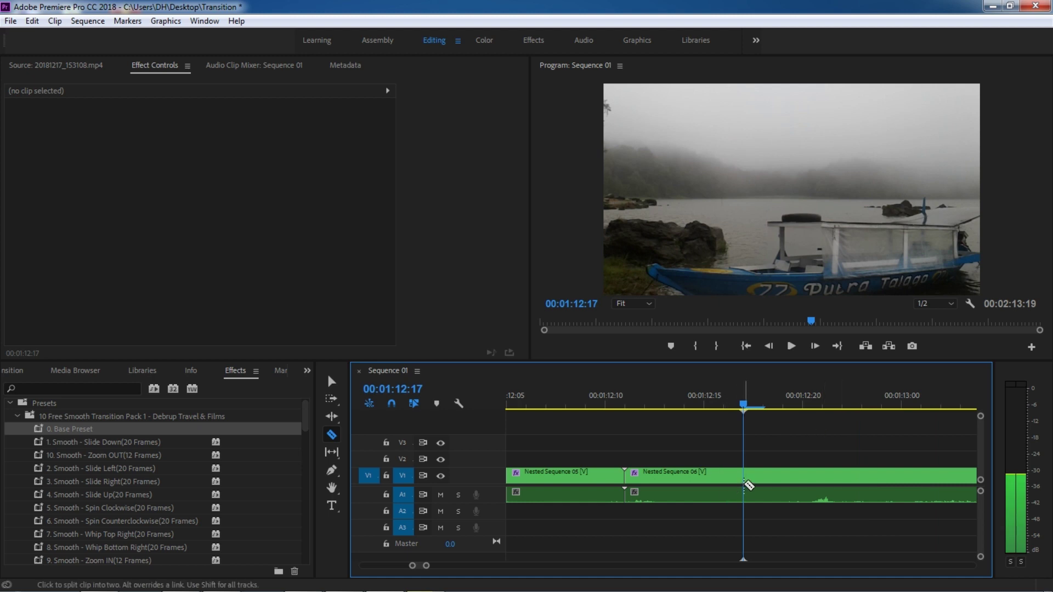
click(744, 482)
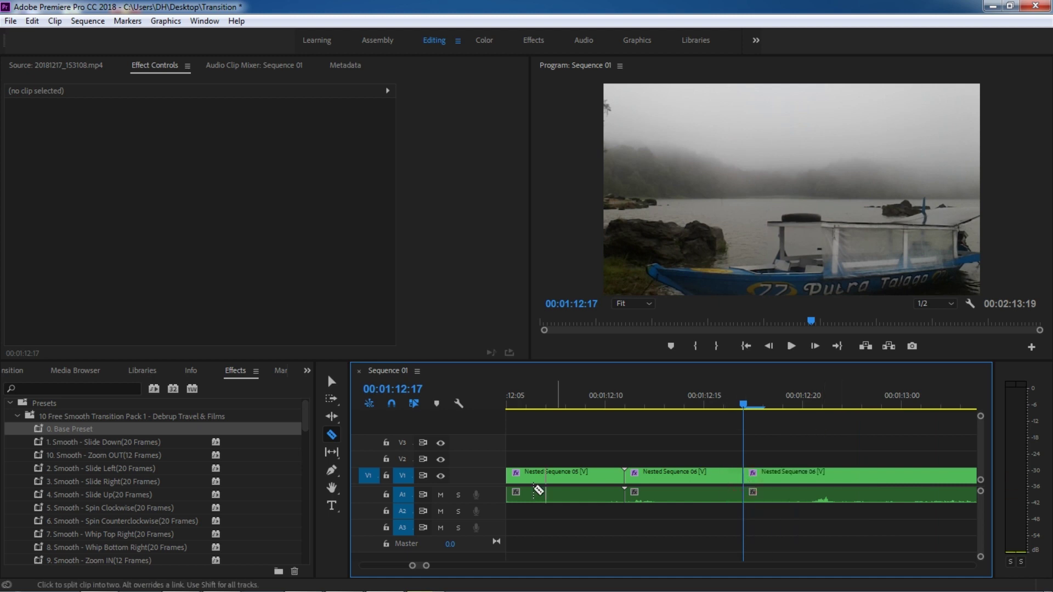
click(331, 382)
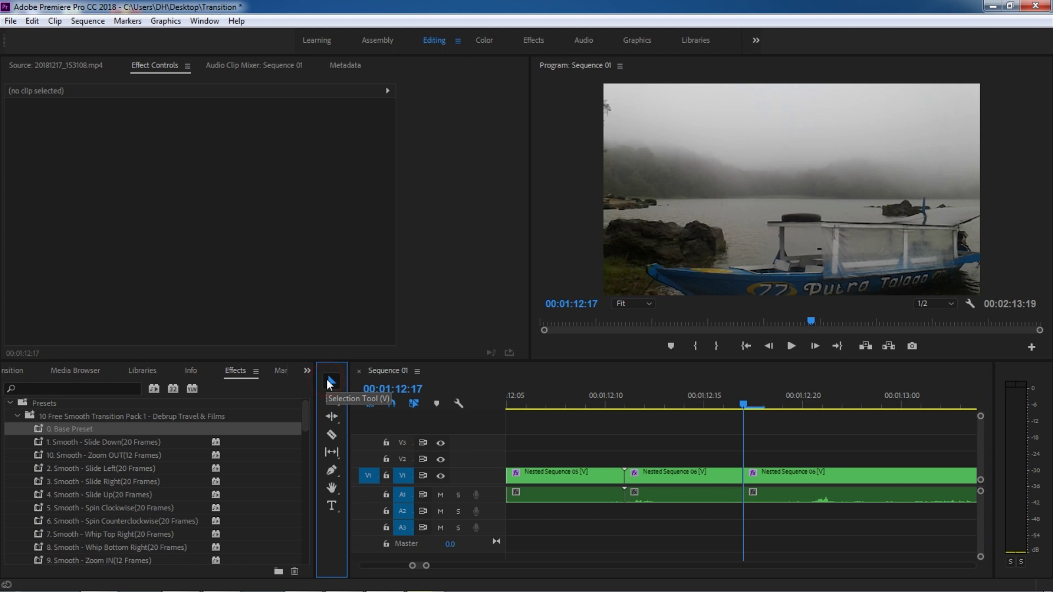
Step: Place the project's adjustment layer on V2 above the third clip group so that it starts at 00:01:12:05
click(20, 370)
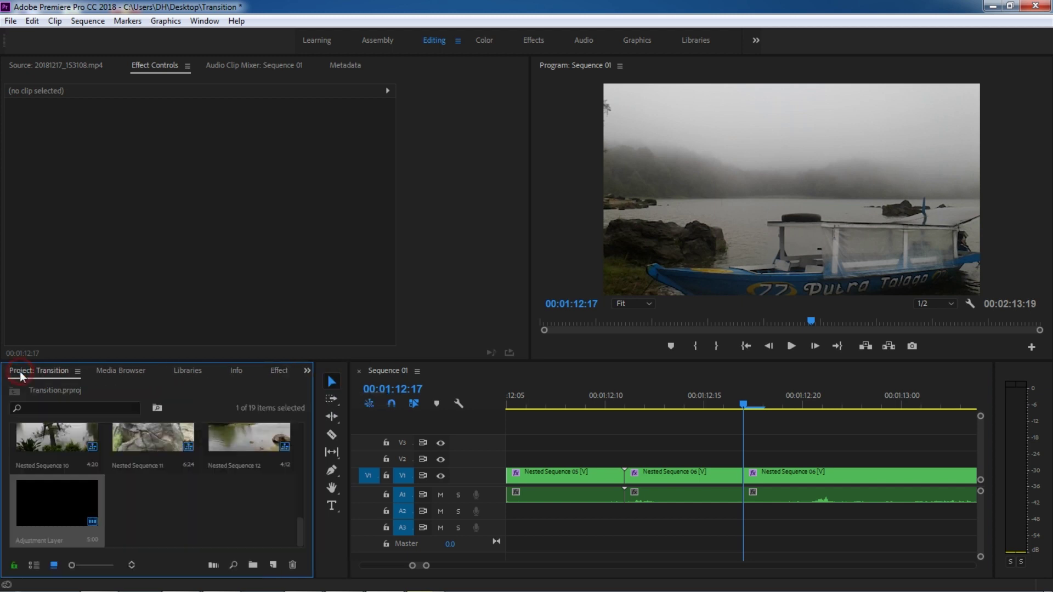
drag(46, 506, 571, 466)
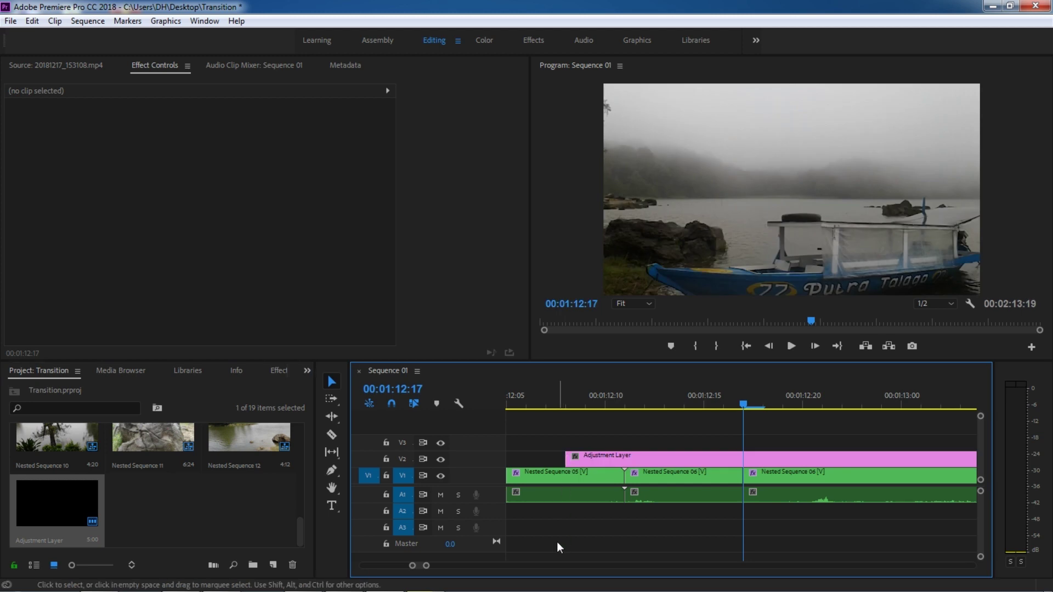
click(546, 397)
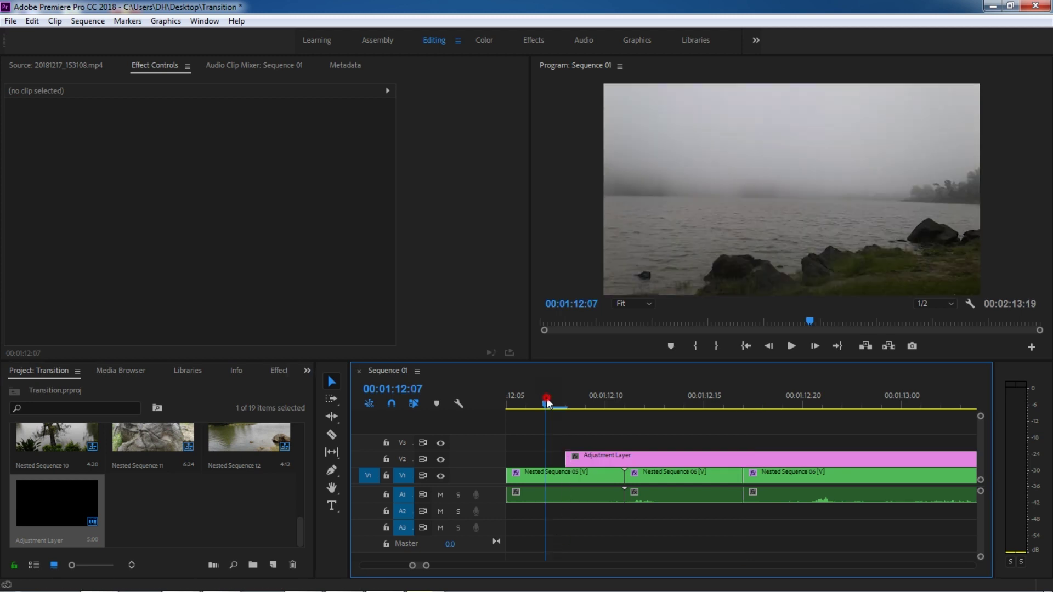
key(minus)
drag(704, 455, 681, 456)
Step: Split the third group's adjustment layer at 00:01:12:17 with the Razor tool and delete the part after that point
click(744, 407)
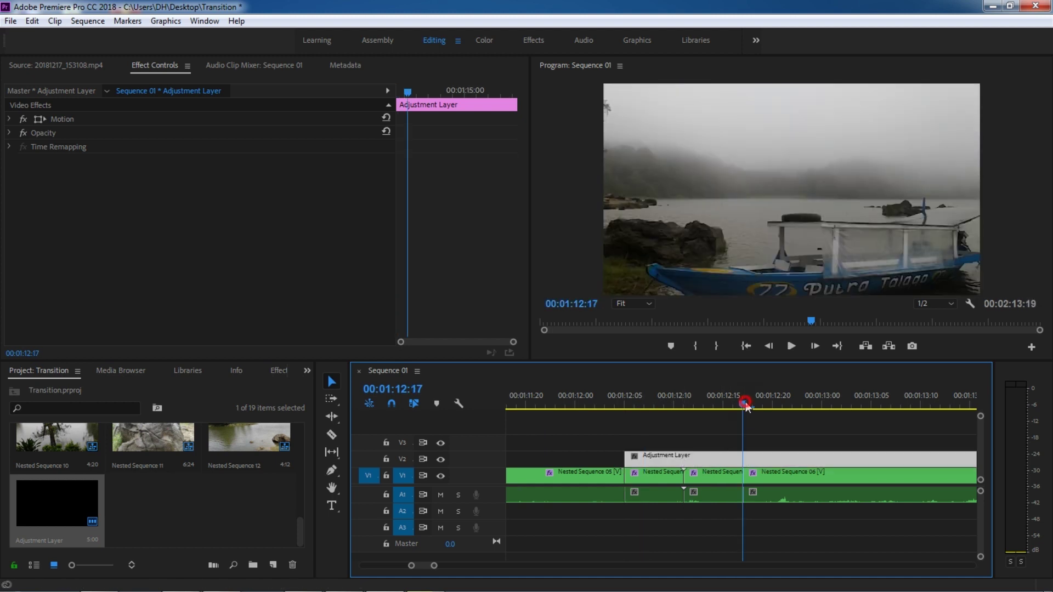
key(equal)
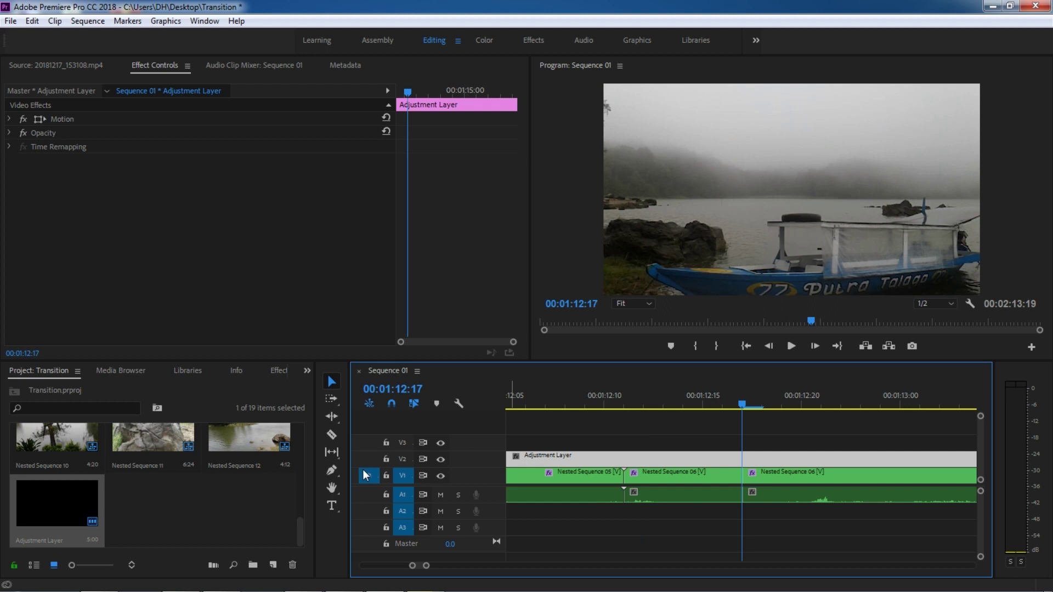
click(332, 434)
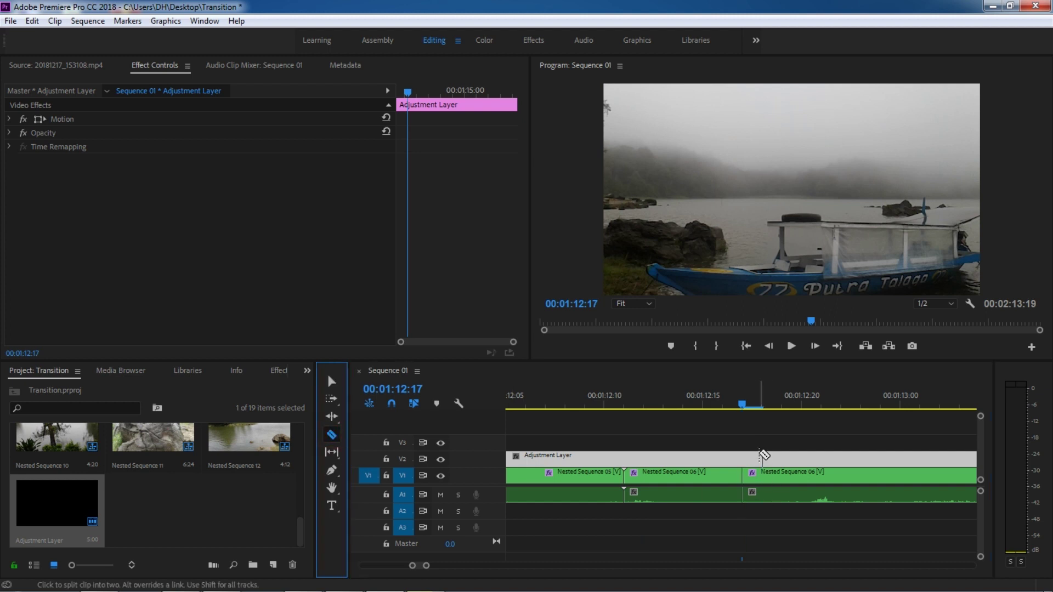
click(744, 455)
key(v)
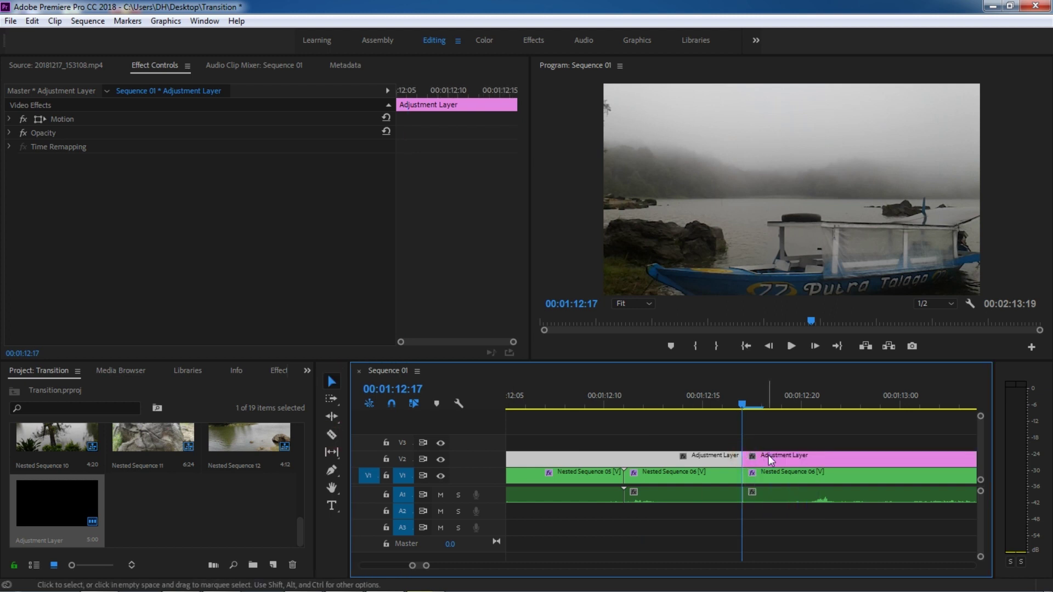
click(768, 455)
key(Delete)
key(minus)
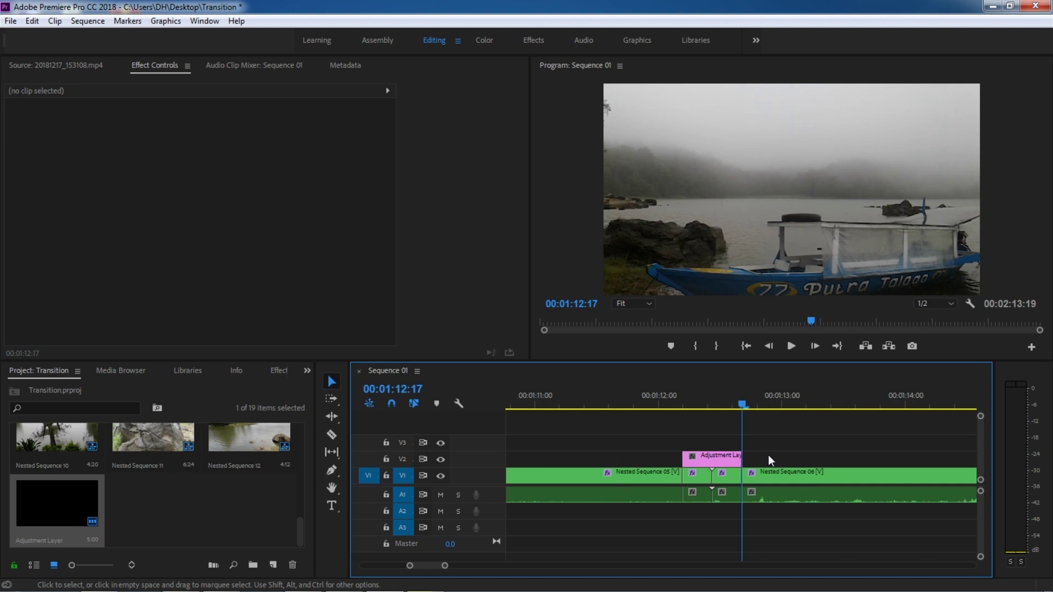
click(728, 403)
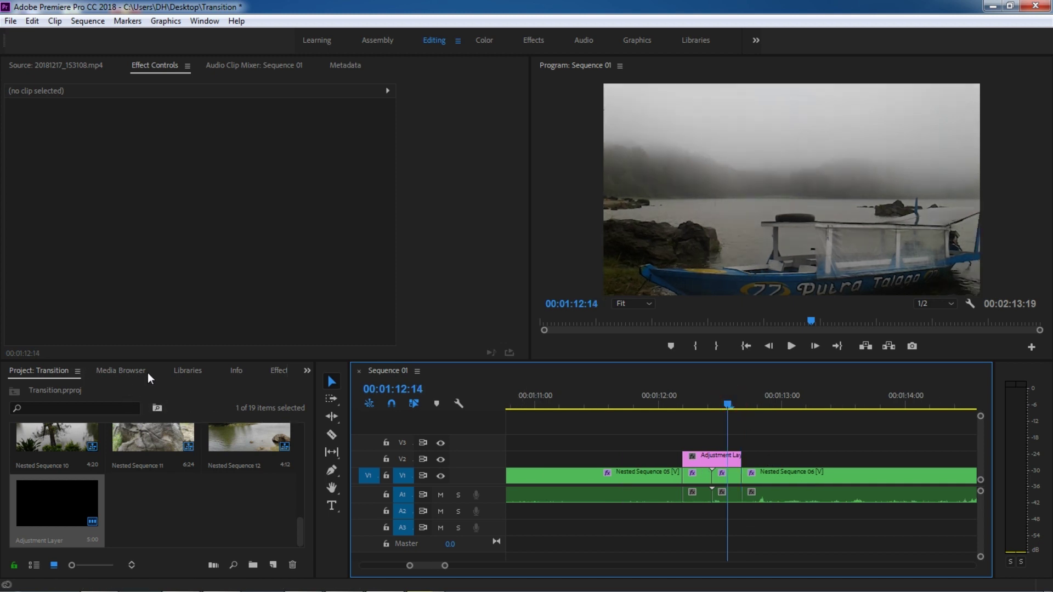
Step: Apply 9. Smooth - Zoom IN(12 Frames) to the third group's adjustment layer and 0. Base Preset to the short Nested Sequence 06 piece below it
click(277, 371)
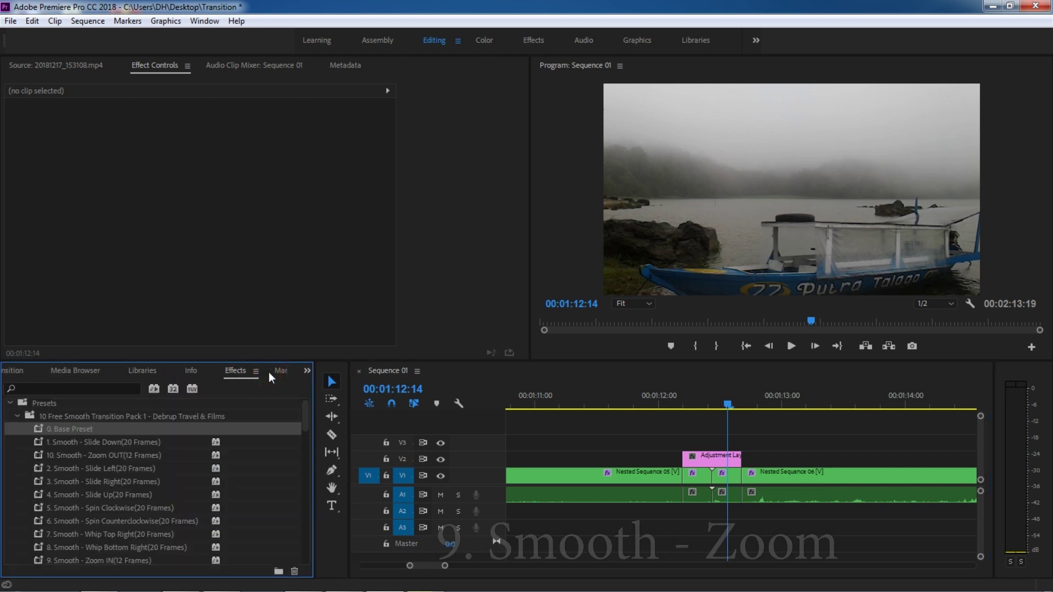
drag(105, 558, 592, 482)
drag(681, 463, 685, 462)
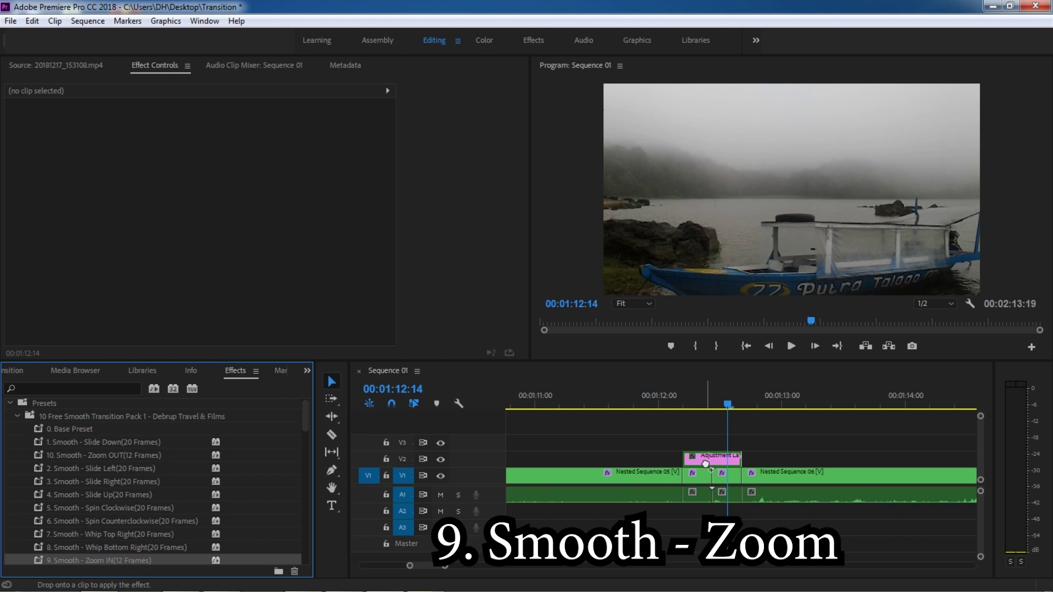
click(705, 463)
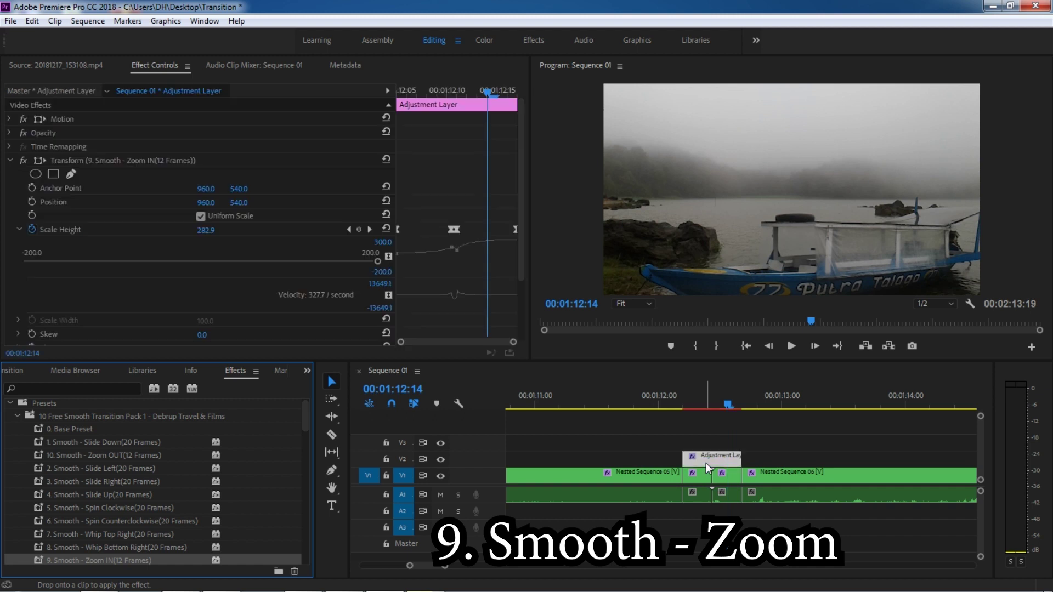
click(729, 480)
drag(64, 429, 735, 478)
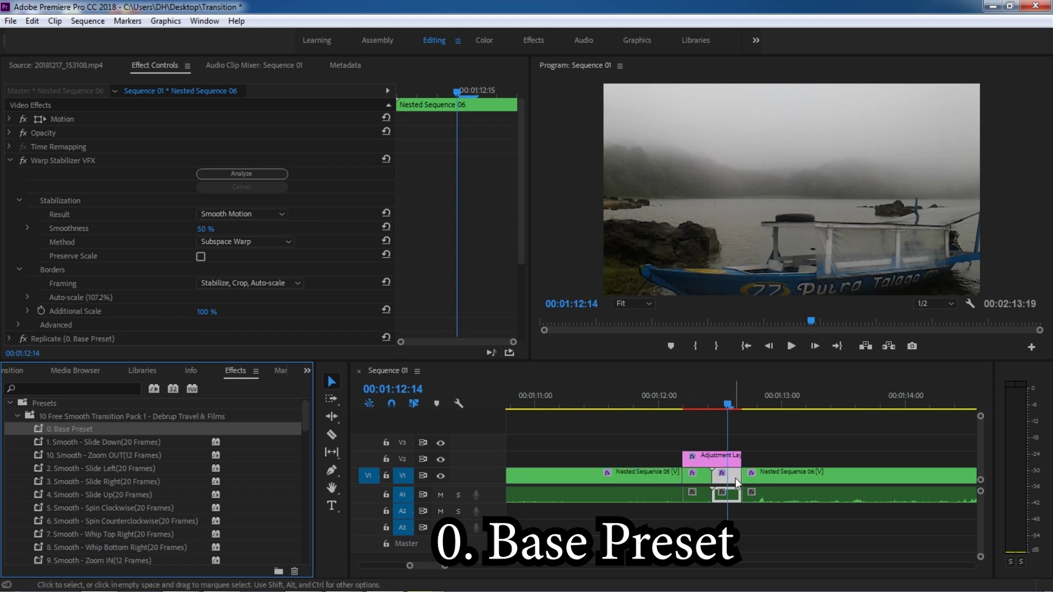
Step: Play back the zoom transition between Nested Sequence 05 and Nested Sequence 06, starting from 00:01:11:05
click(606, 398)
drag(606, 400, 560, 403)
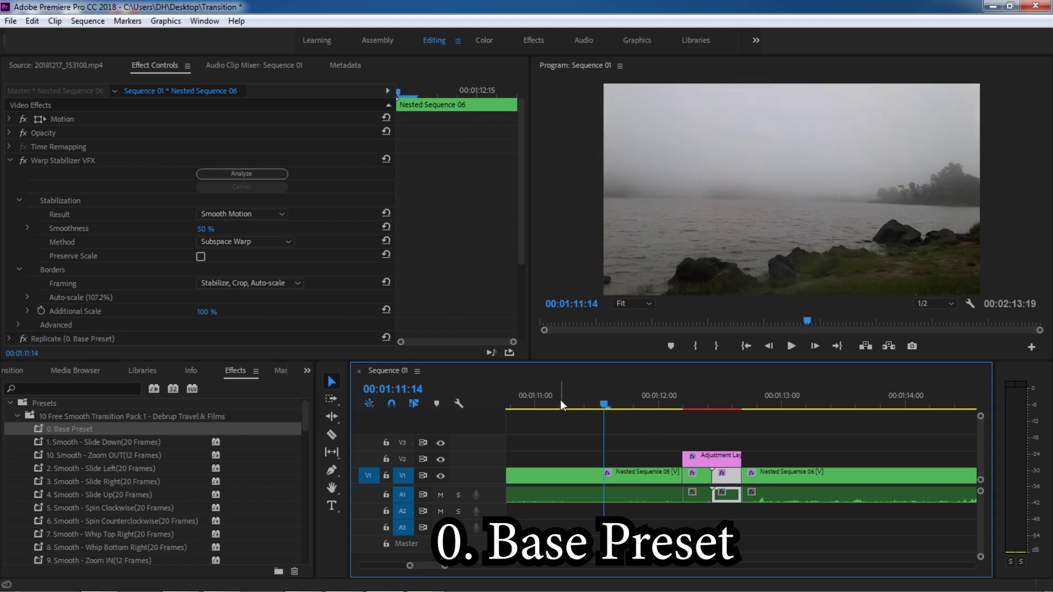
key(space)
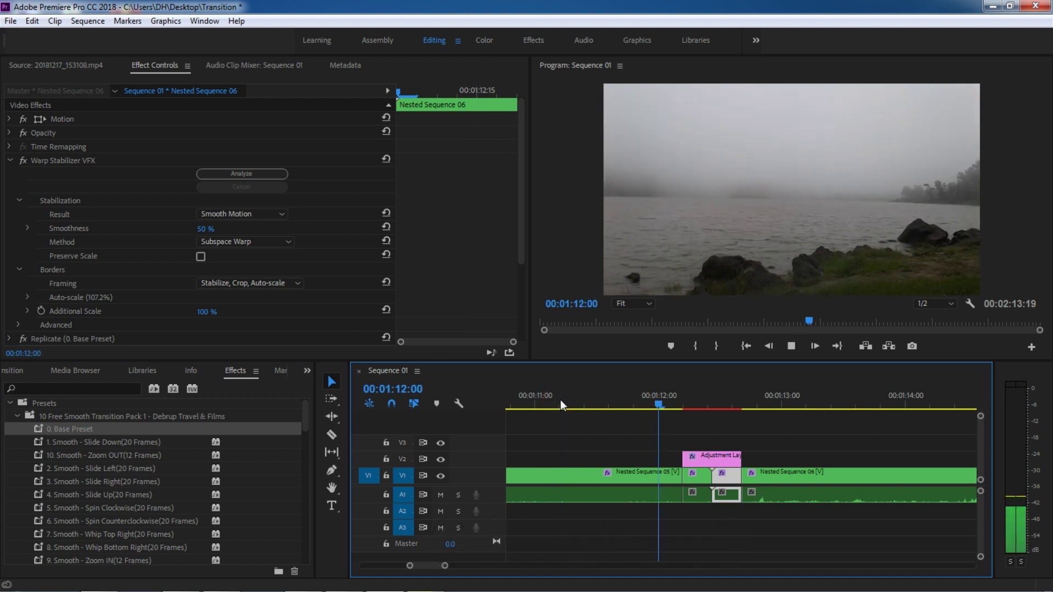
key(space)
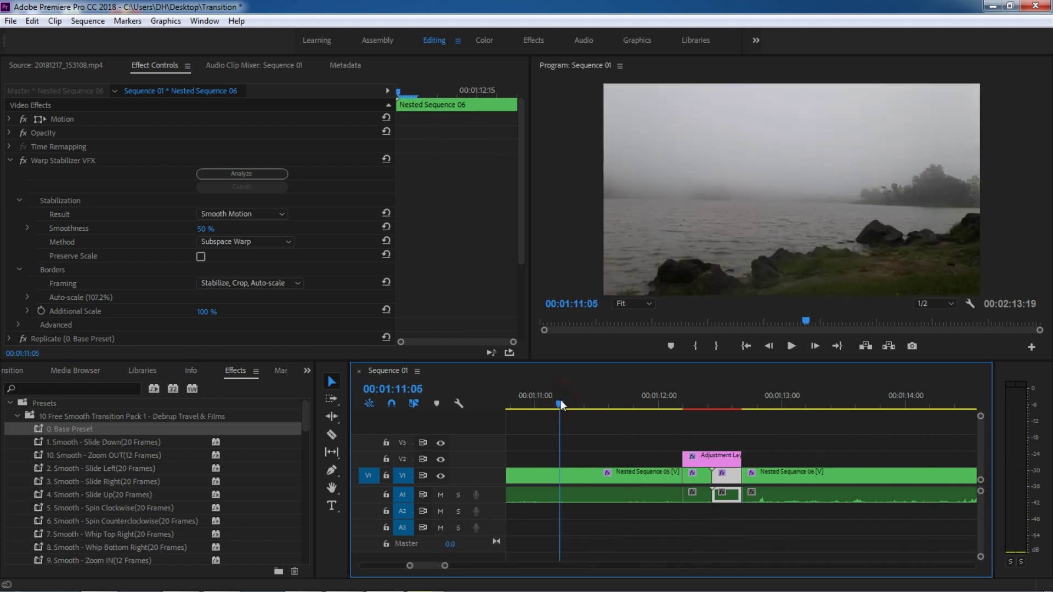
key(space)
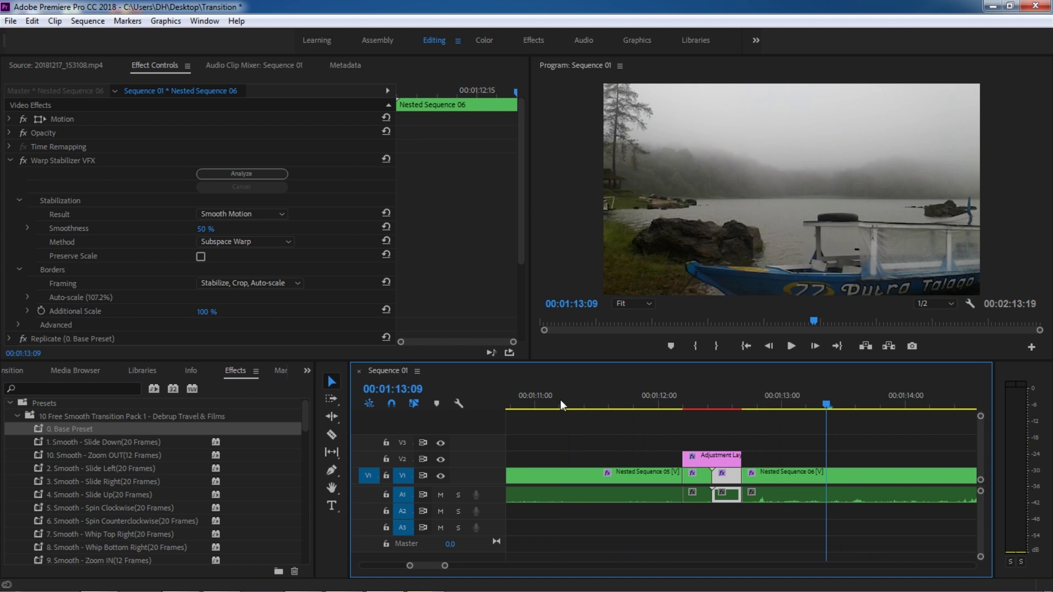
Step: Split Nested Sequence 07 with the Razor tool eight frames before its cut with Nested Sequence 08, at 00:01:38:17
key(minus)
key(minus)
key(minus)
key(minus)
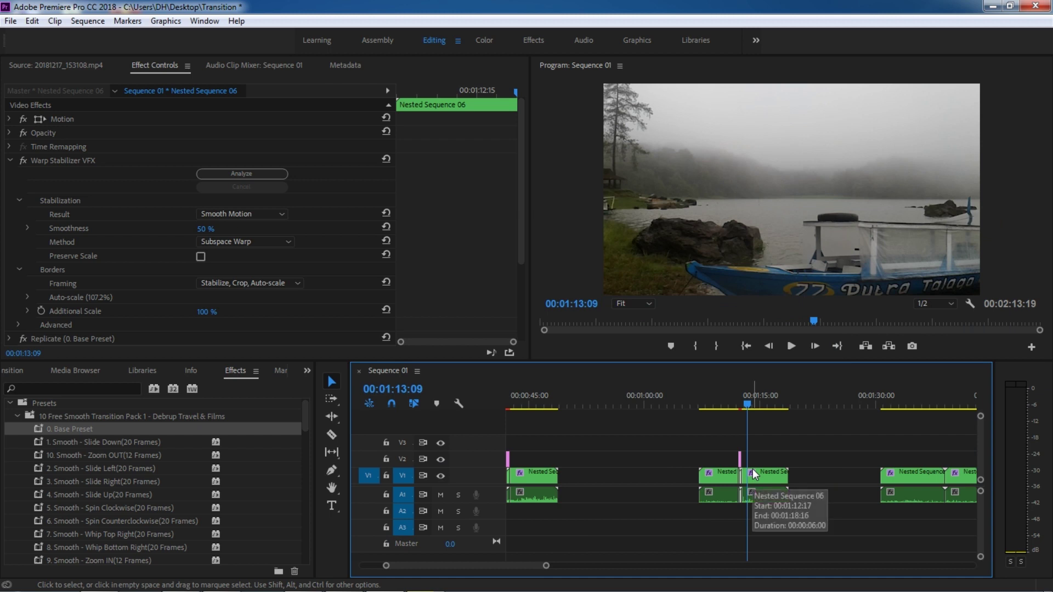
key(equal)
drag(481, 563, 498, 567)
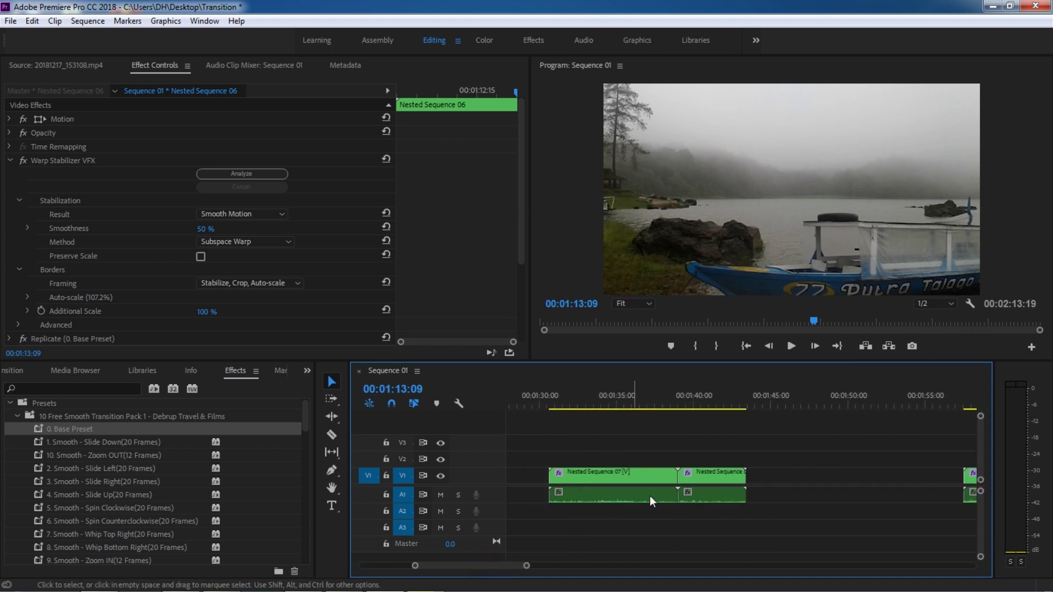
drag(684, 411, 680, 406)
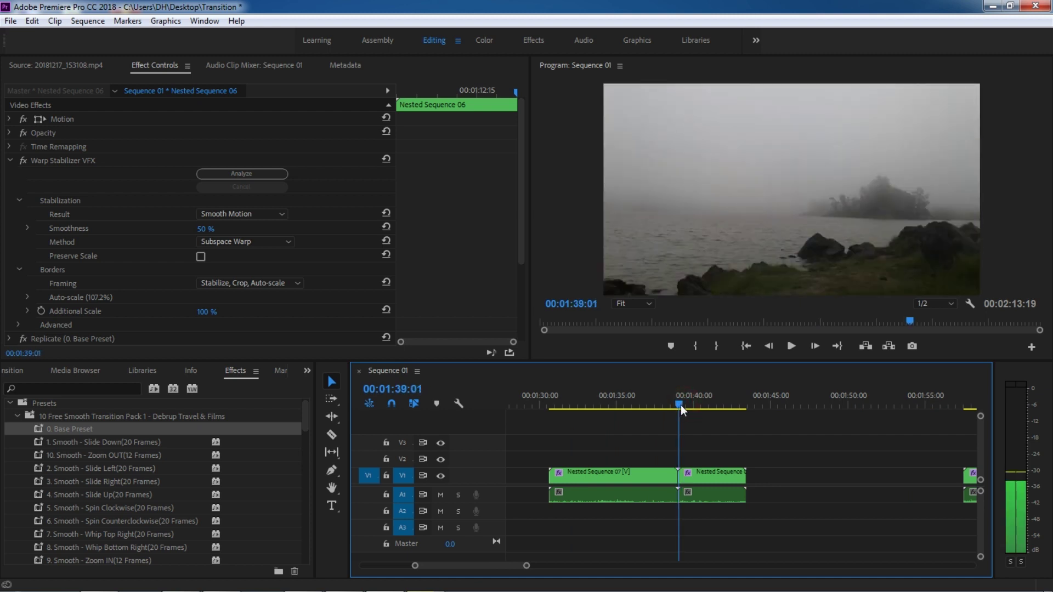
key(=)
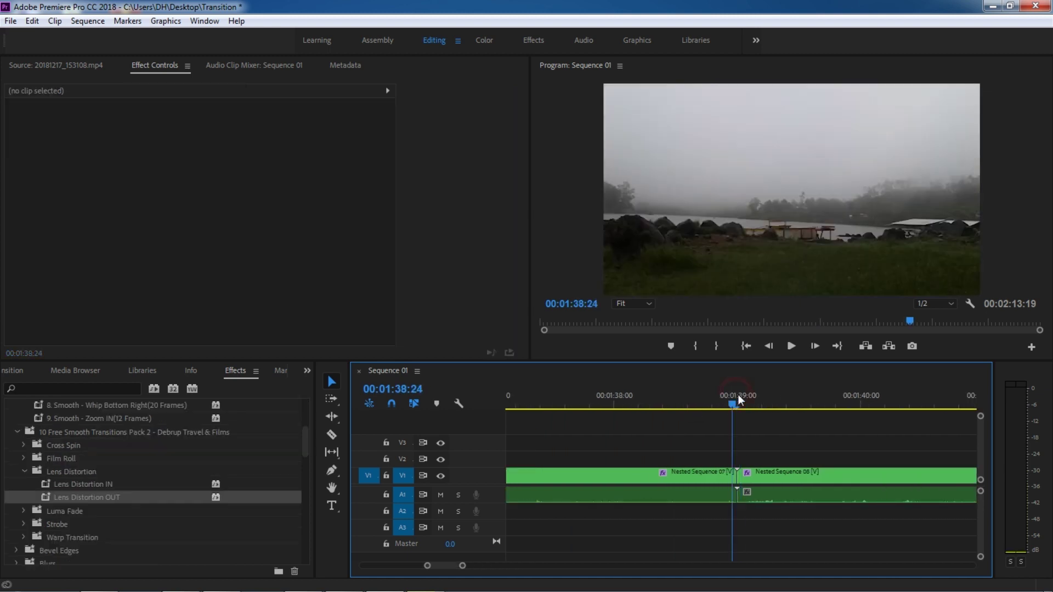
drag(737, 393, 741, 396)
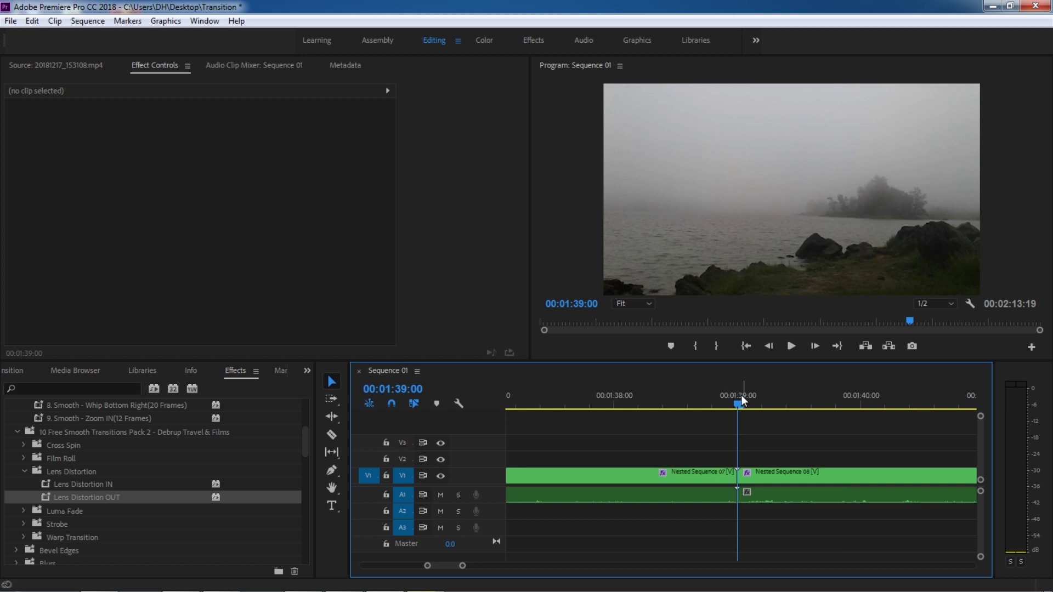
key(=)
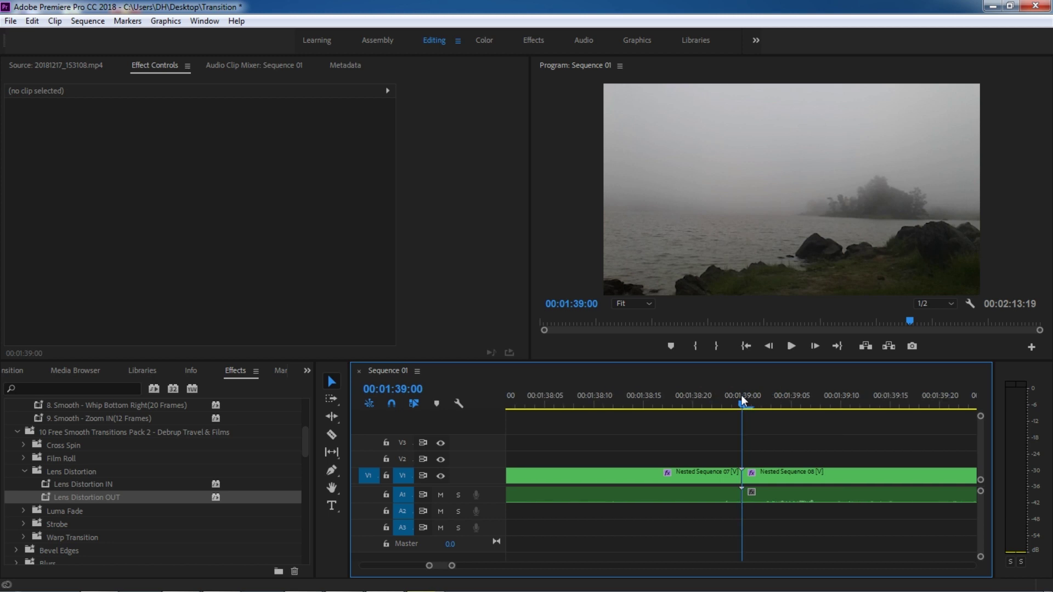
key(Left)
key(Left)
key(Left)
key(Left)
key(Left)
key(Left)
key(Left)
key(Left)
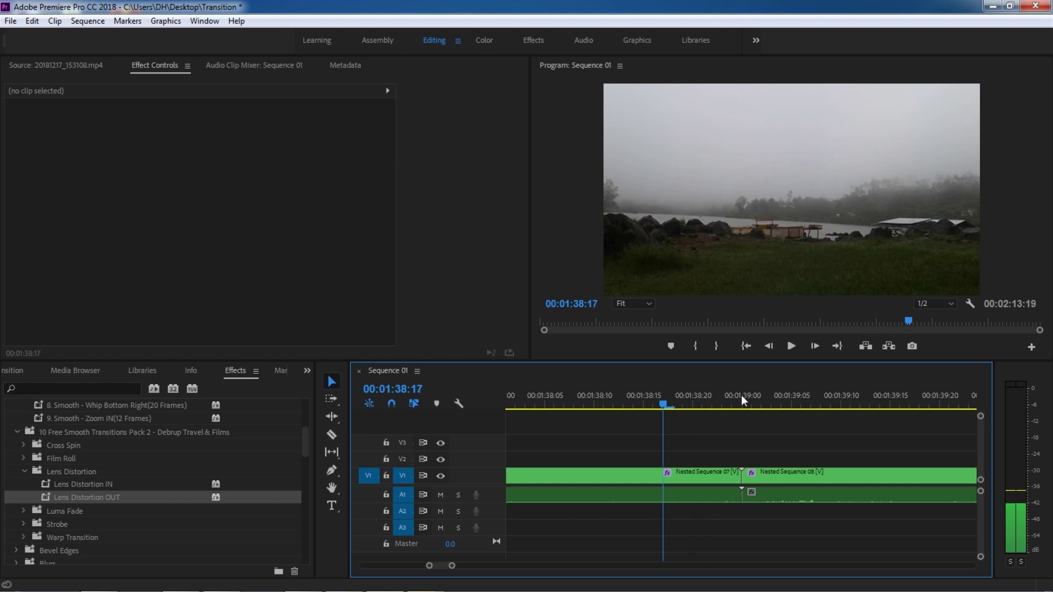
click(333, 434)
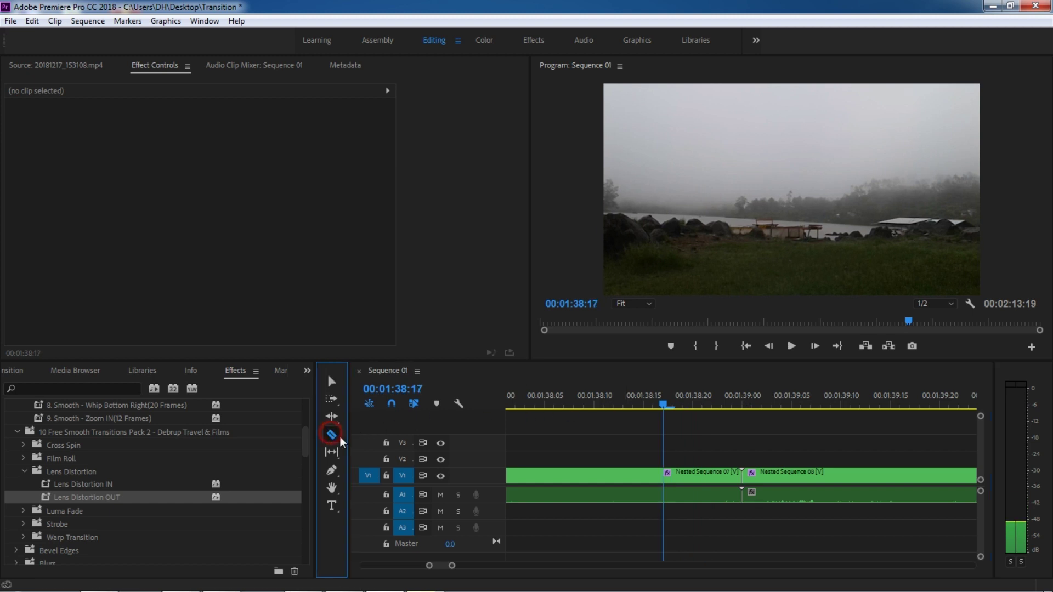
click(664, 475)
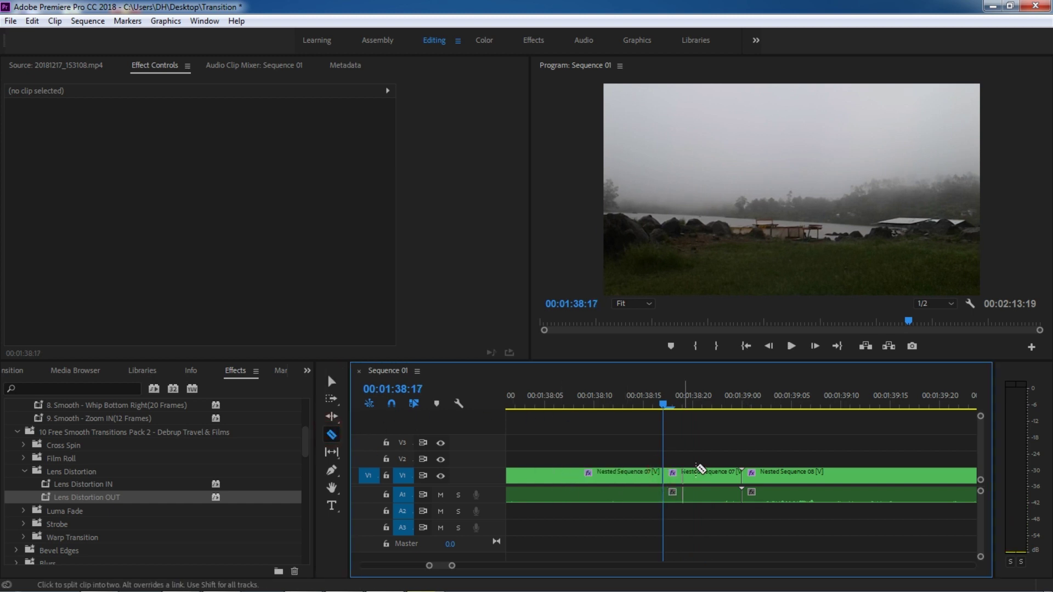
Step: Split Nested Sequence 08 with the Razor tool eight frames after its cut with Nested Sequence 07, at 00:01:39:08
click(747, 408)
key(Right)
key(Right)
key(Right)
key(Right)
key(Right)
key(Right)
key(Right)
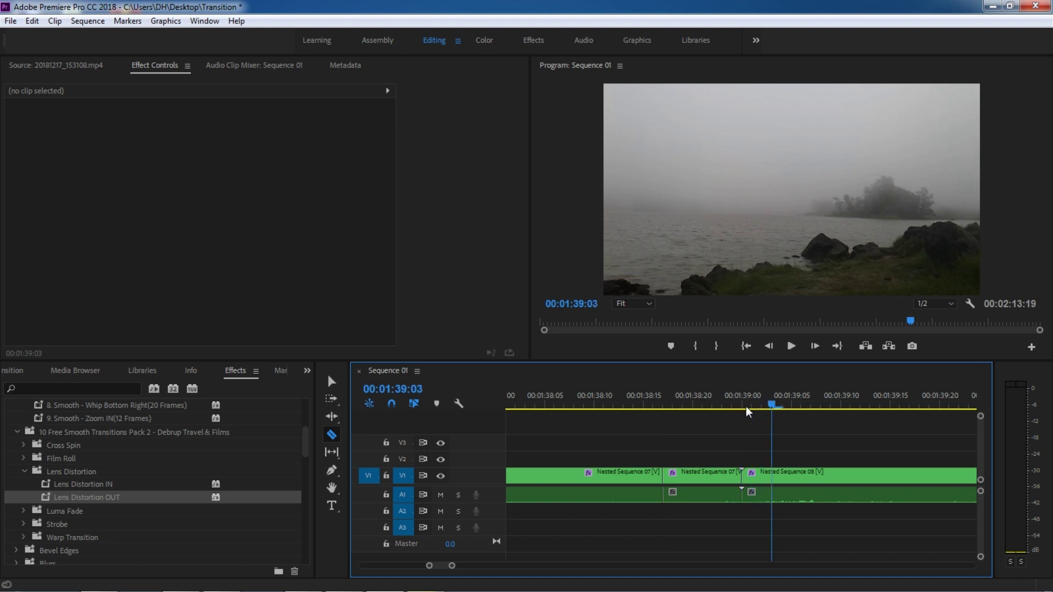
key(Right)
click(820, 476)
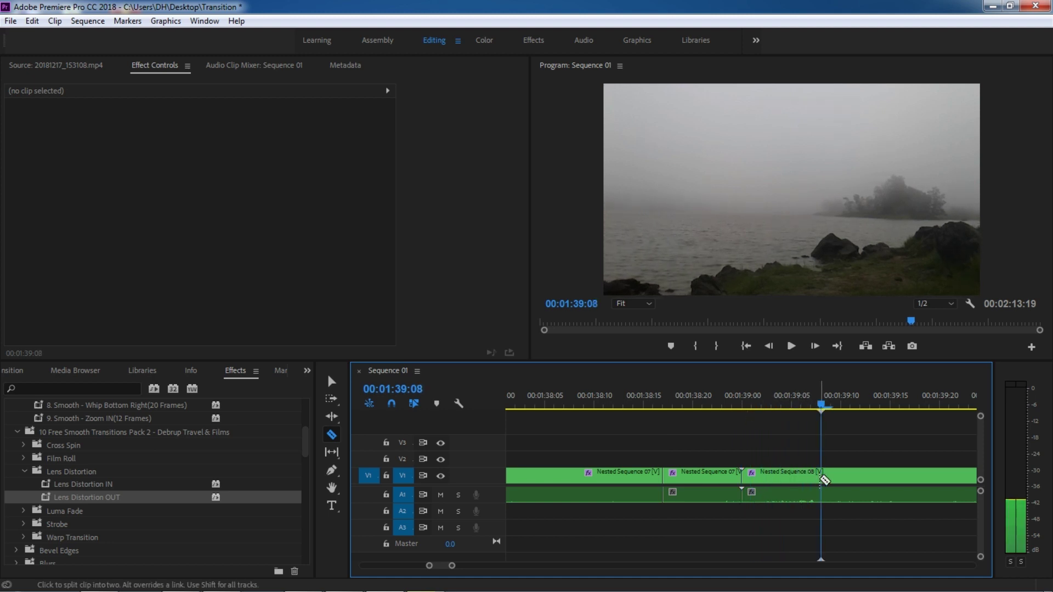
key(v)
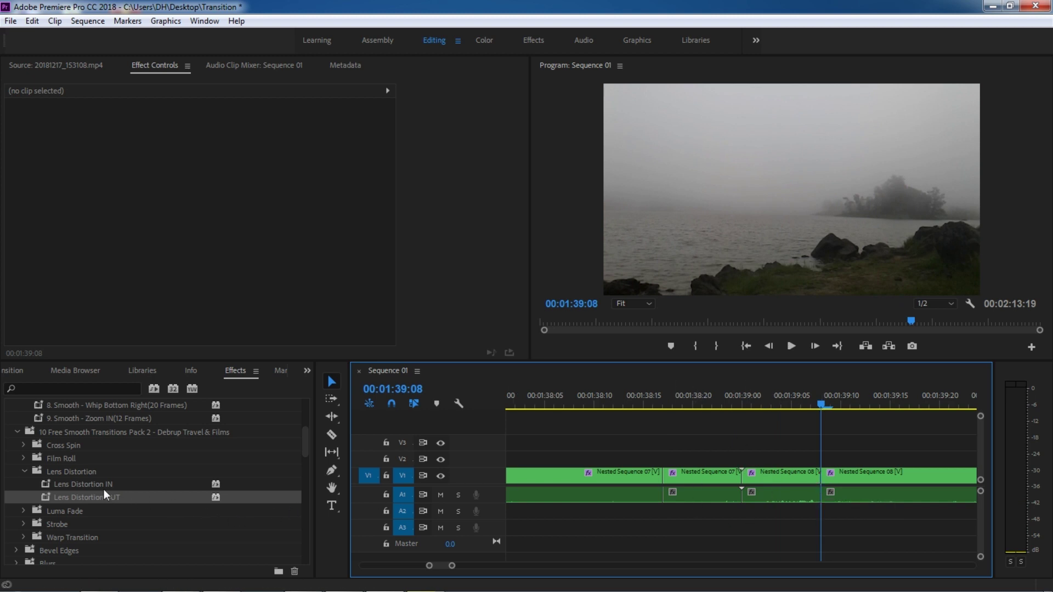
Step: Apply Lens Distortion IN to the short Nested Sequence 08 piece after the cut and Lens Distortion OUT to the short Nested Sequence 07 piece before it
drag(303, 454, 302, 429)
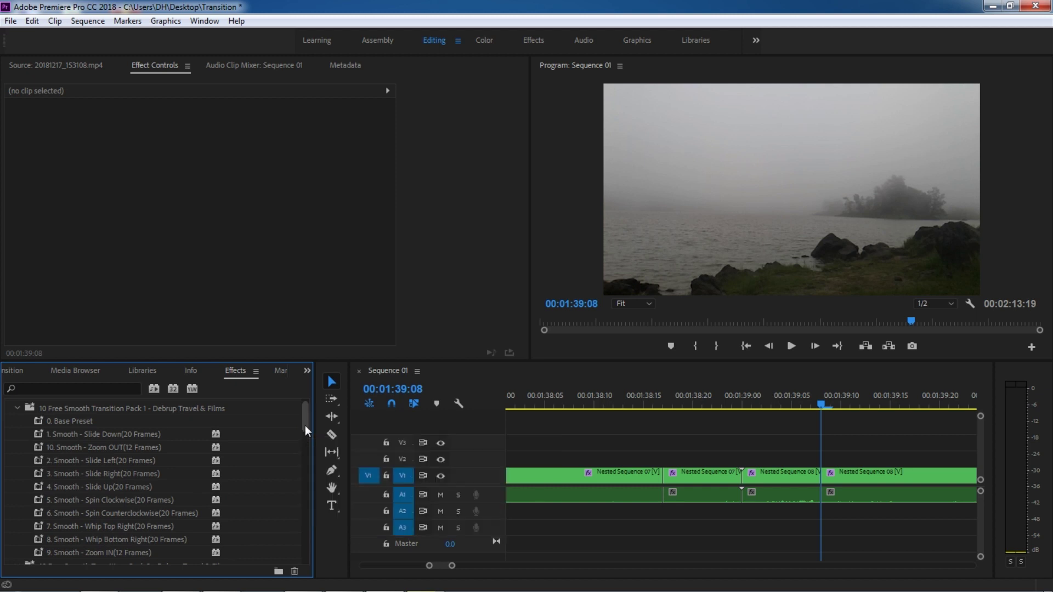
drag(305, 425, 302, 456)
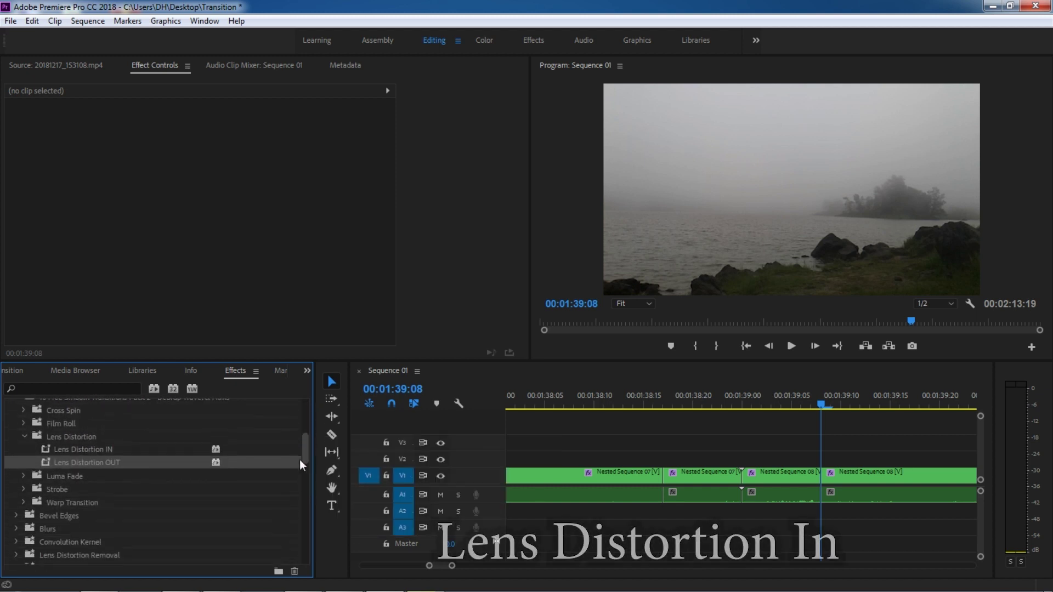
click(76, 450)
drag(76, 450, 768, 482)
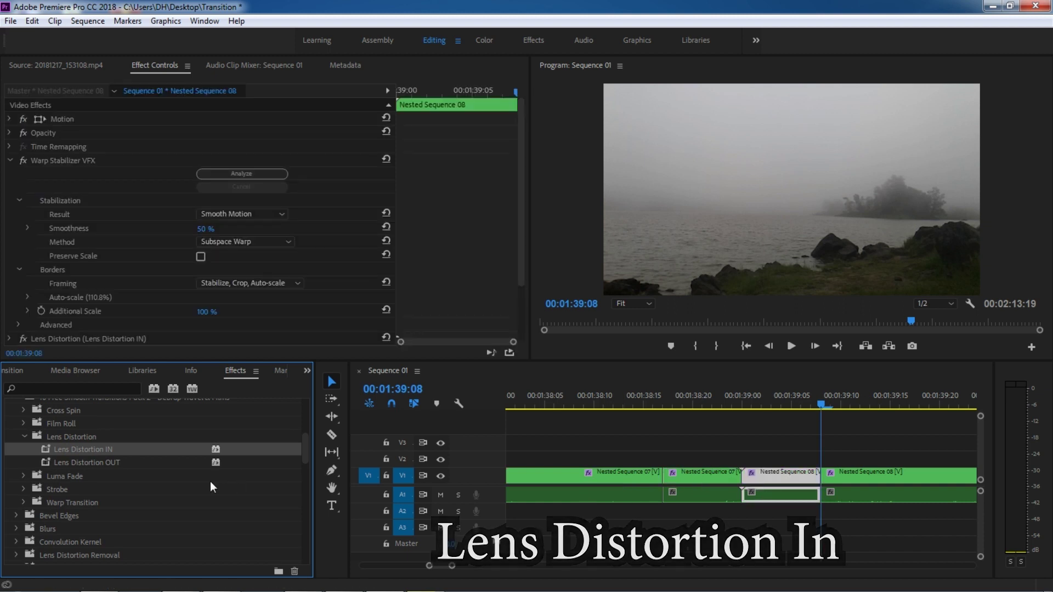
drag(97, 461, 679, 474)
Step: Play back the lens distortion transition between Nested Sequence 07 and Nested Sequence 08
click(572, 402)
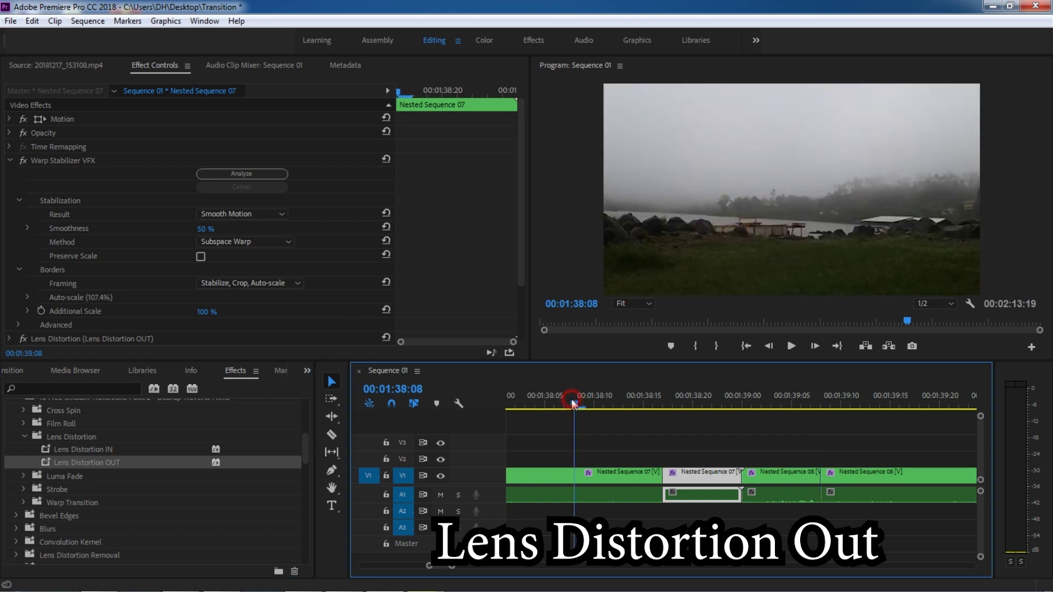
click(516, 398)
key(space)
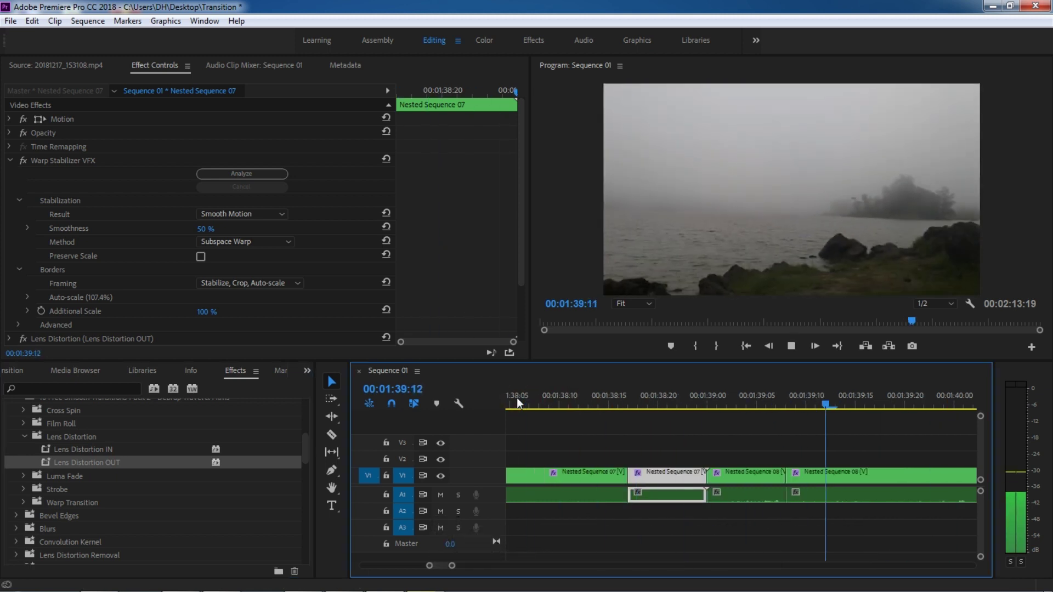
click(874, 398)
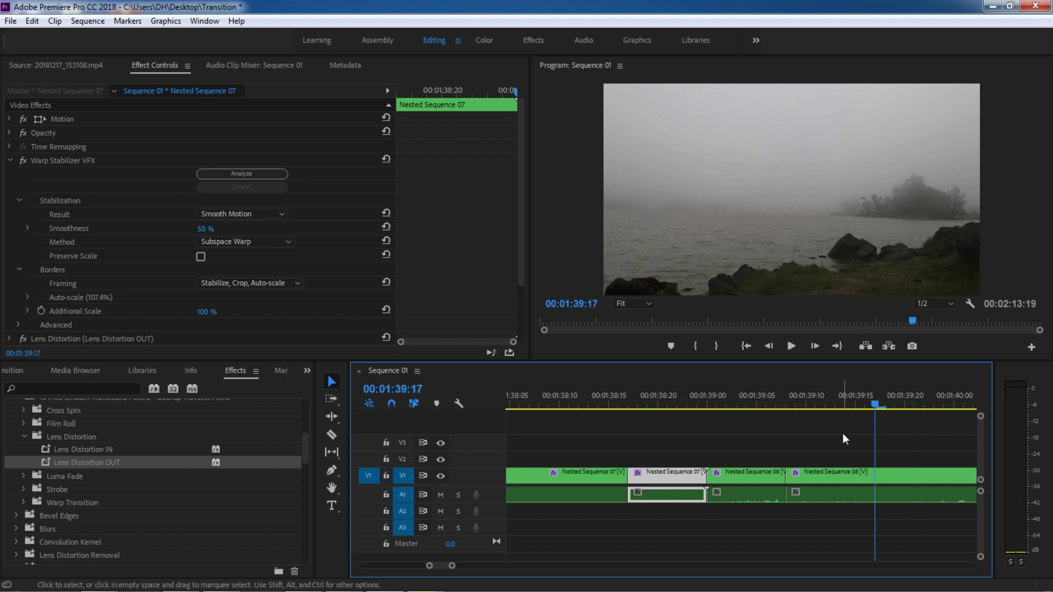
Step: Play back the cut between Nested Sequence 10 and Nested Sequence 11 in the last clip group
key(minus)
key(minus)
key(minus)
key(minus)
key(minus)
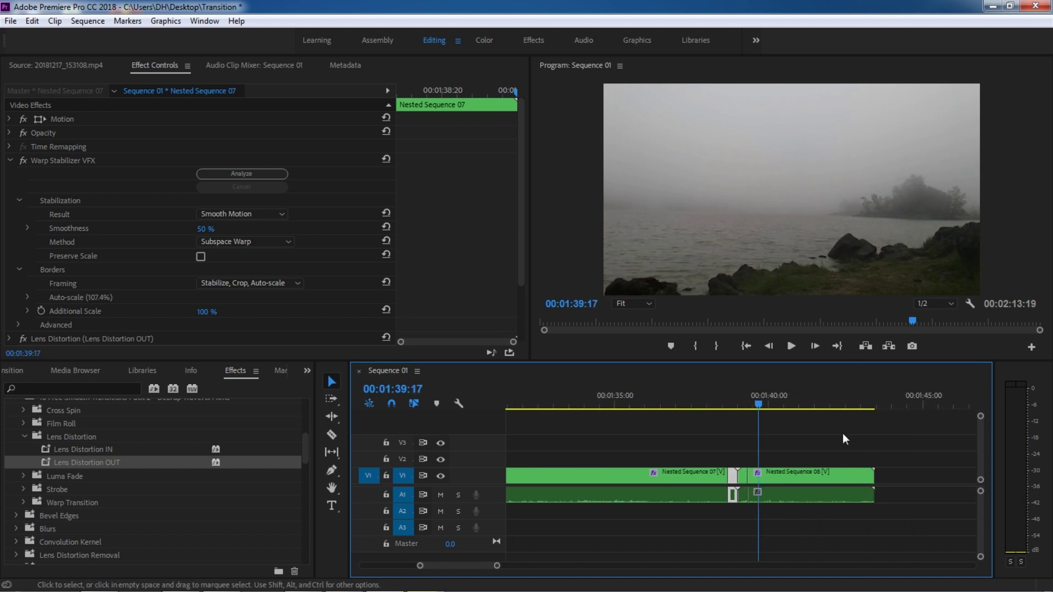
key(minus)
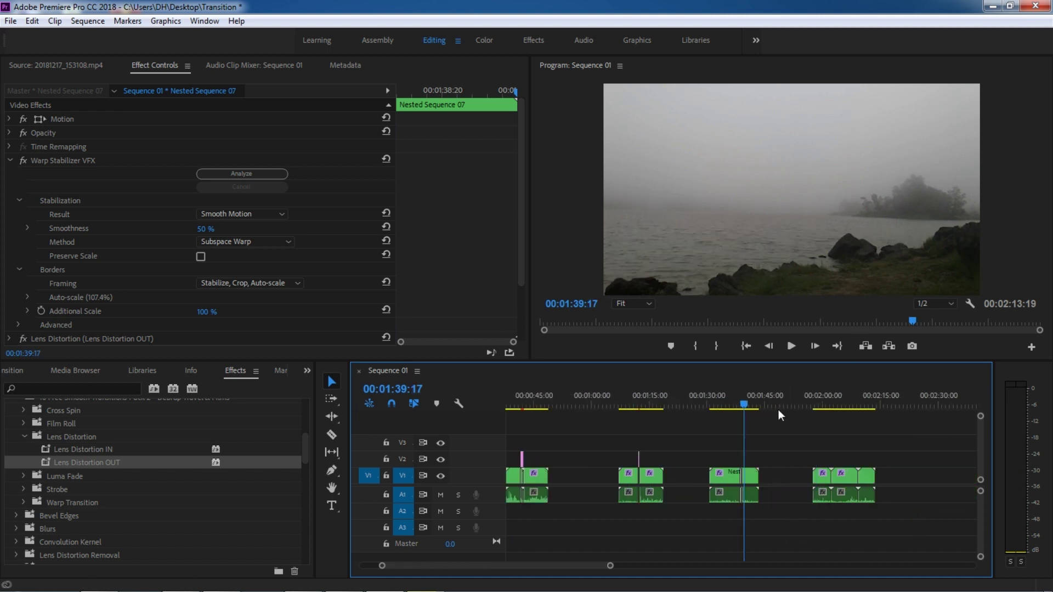
drag(830, 404, 830, 419)
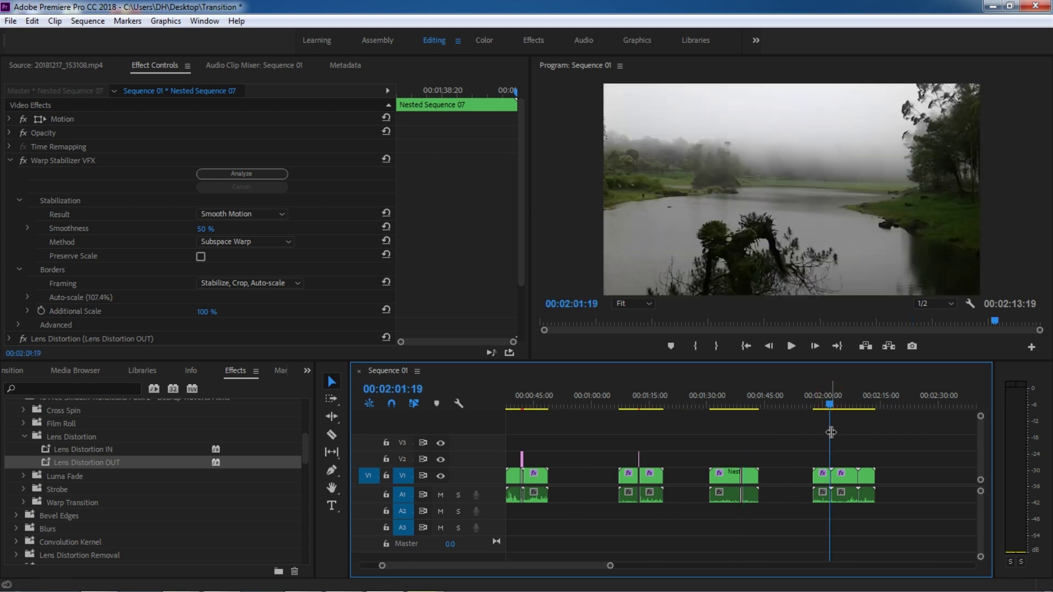
key(equal)
key(equal)
key(equal)
key(equal)
key(equal)
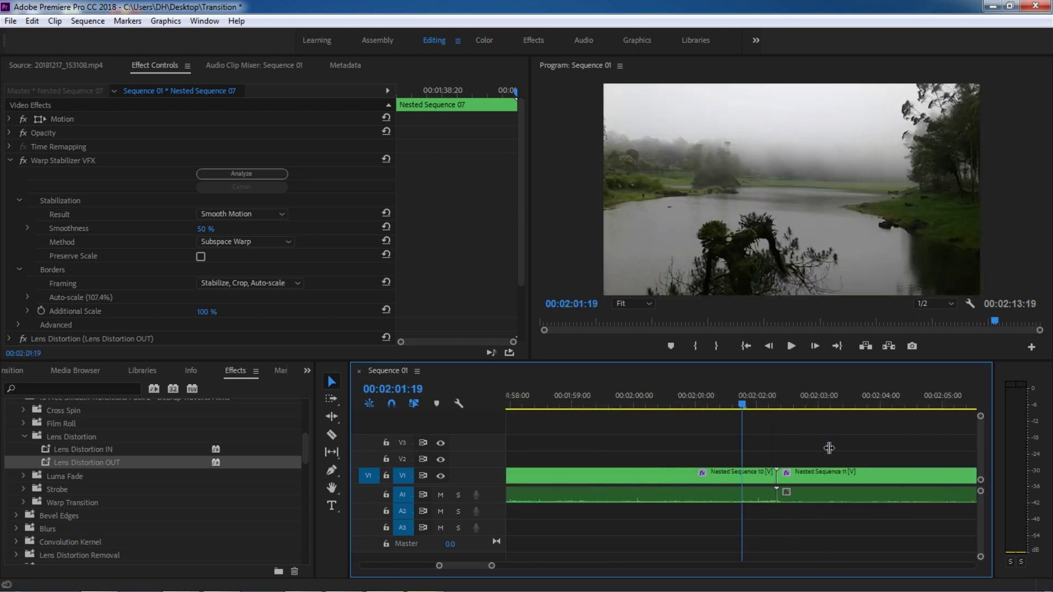
click(786, 400)
key(space)
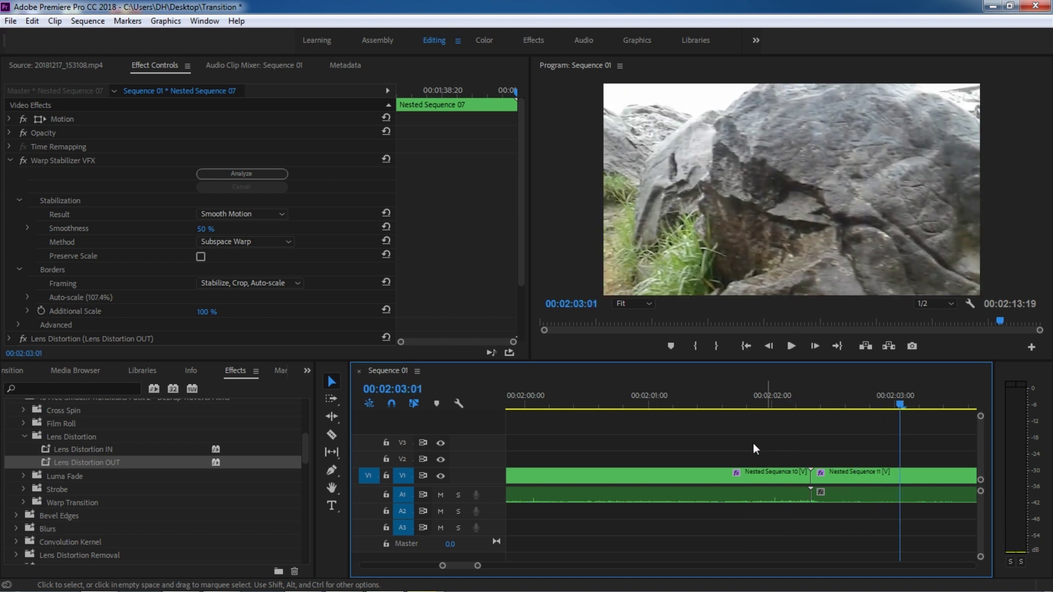
click(713, 403)
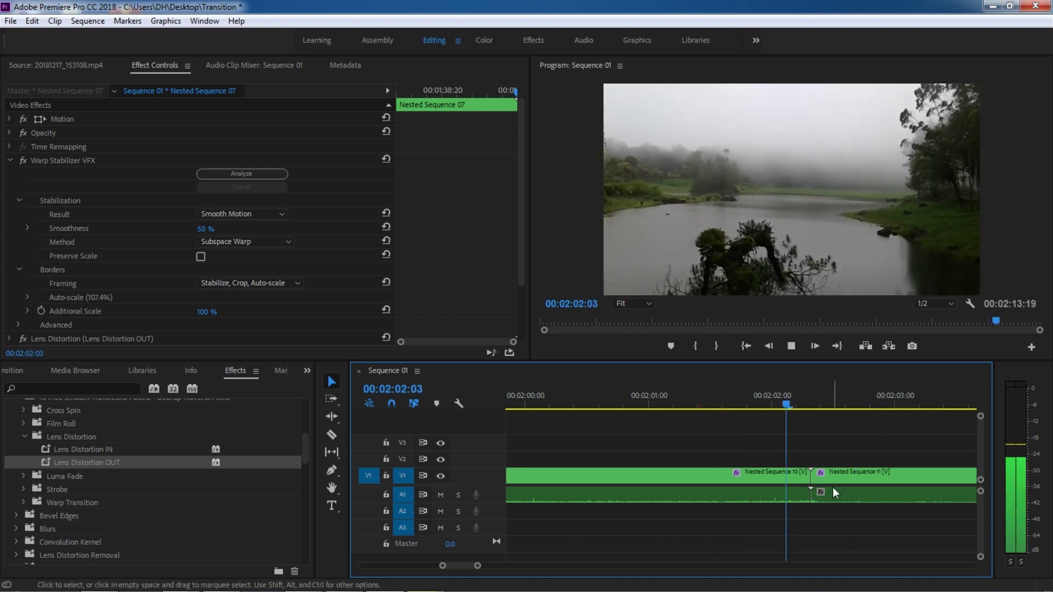
key(space)
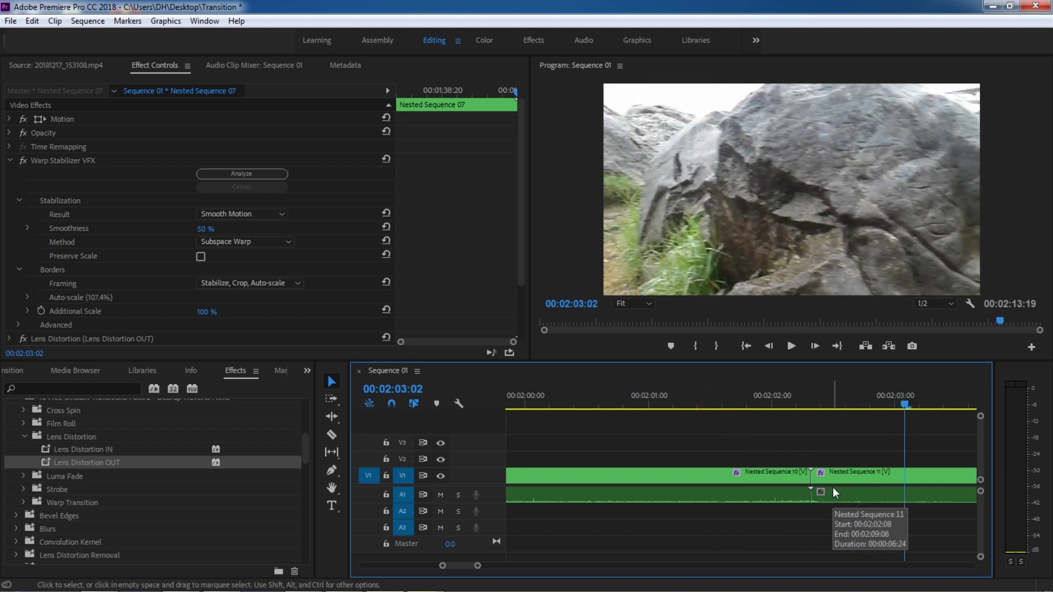
Step: Split Nested Sequence 11 with the Razor tool ten frames after its cut with Nested Sequence 10, at 00:02:02:18
click(810, 400)
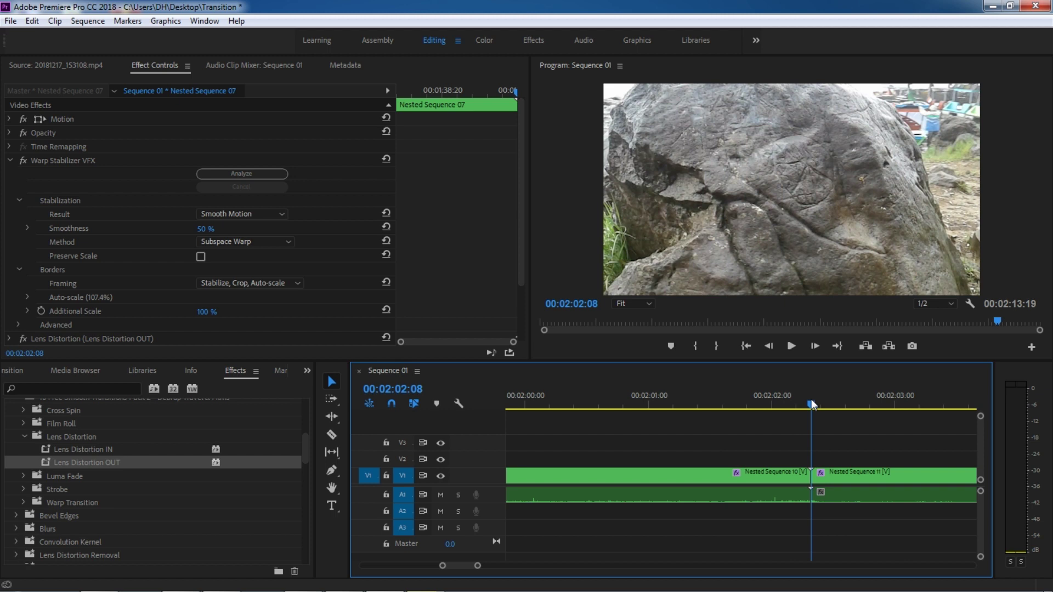
key(Right)
key(Right)
key(Right)
key(Right)
key(Right)
key(Right)
key(Right)
key(Right)
key(Right)
key(Right)
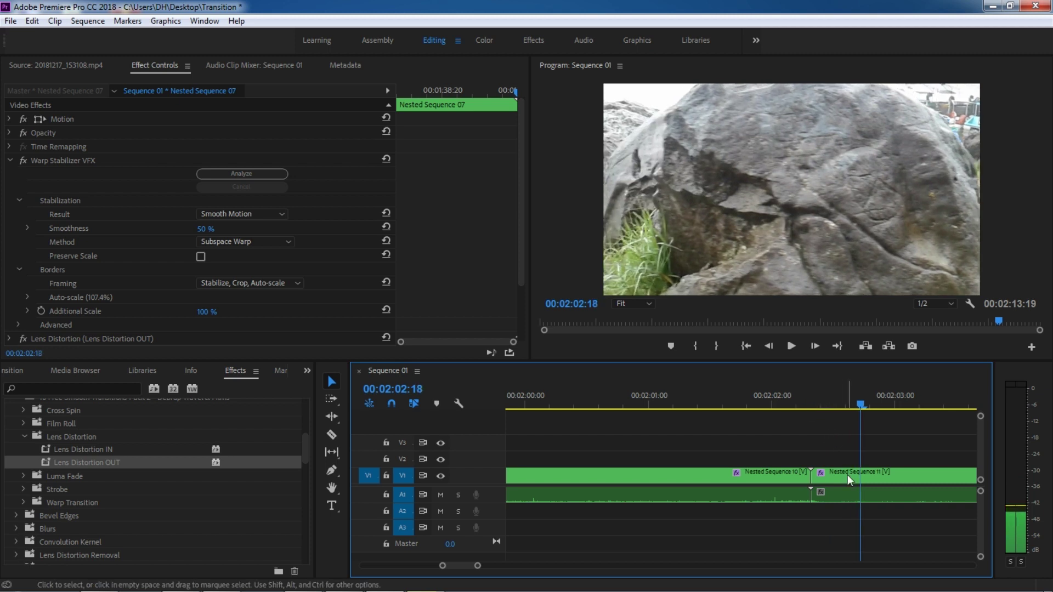
key(c)
click(860, 475)
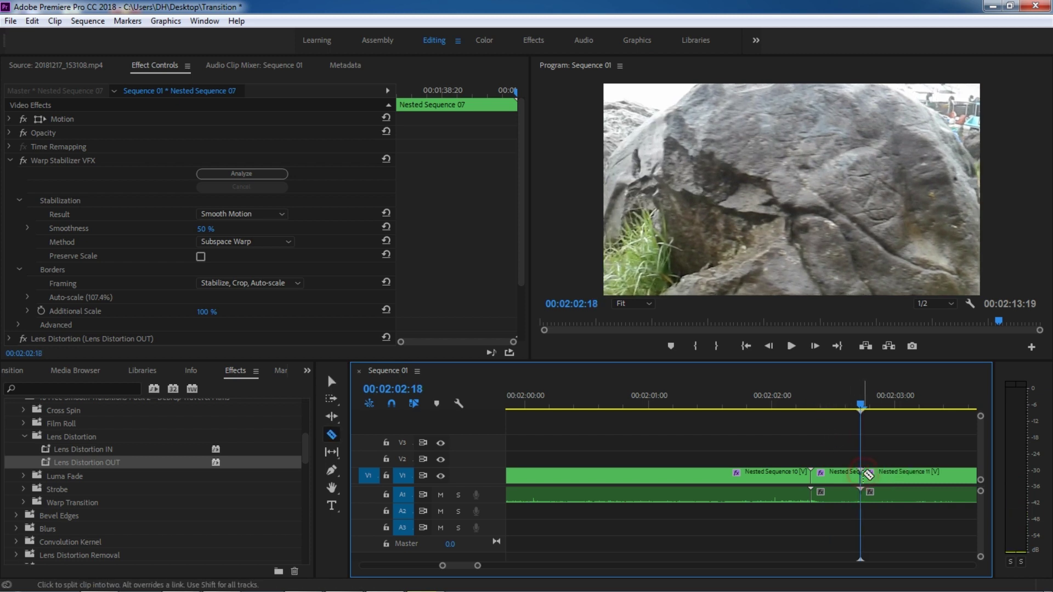
Step: Move both Nested Sequence 11 pieces ten frames earlier onto V3, overlapping the end of Nested Sequence 10, with their audio on A2
key(v)
drag(845, 442, 884, 516)
drag(834, 478, 790, 441)
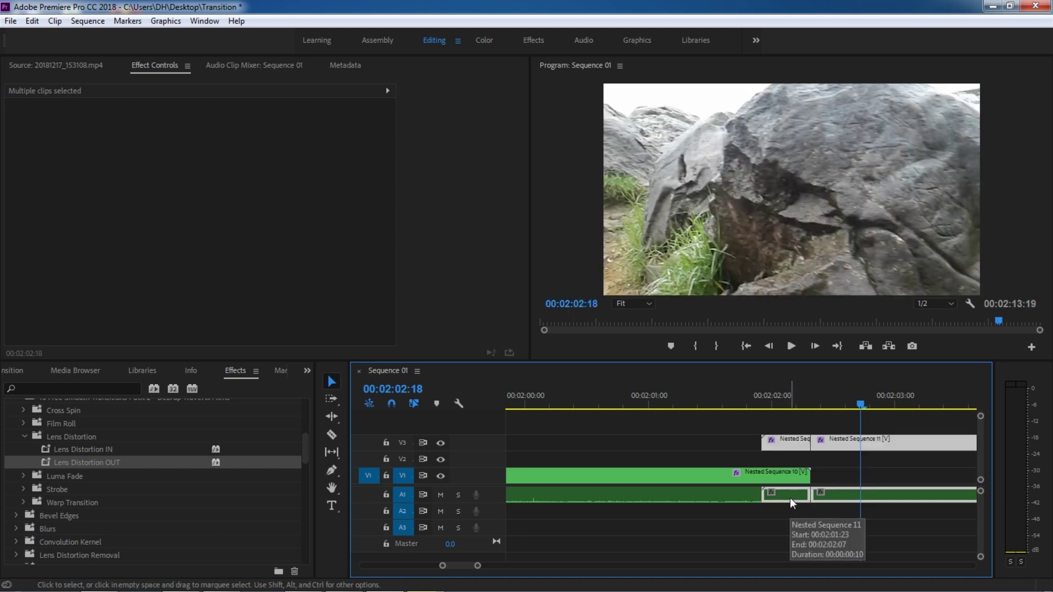
drag(790, 499, 789, 513)
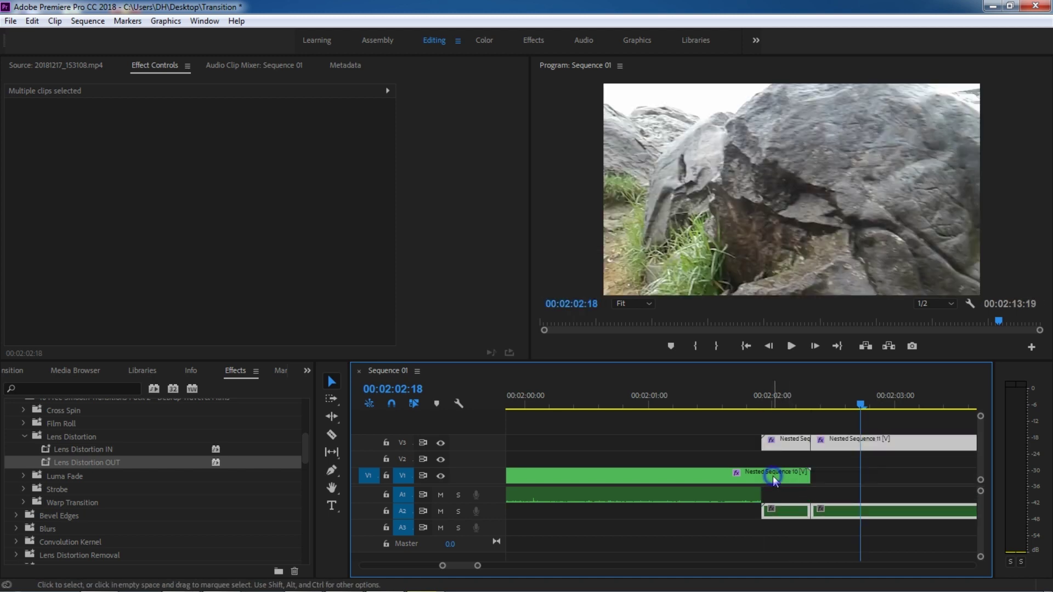
Step: Unlink Nested Sequence 10's audio and video, and extend the trimmed audio on A1 to the end of its video
right_click(774, 478)
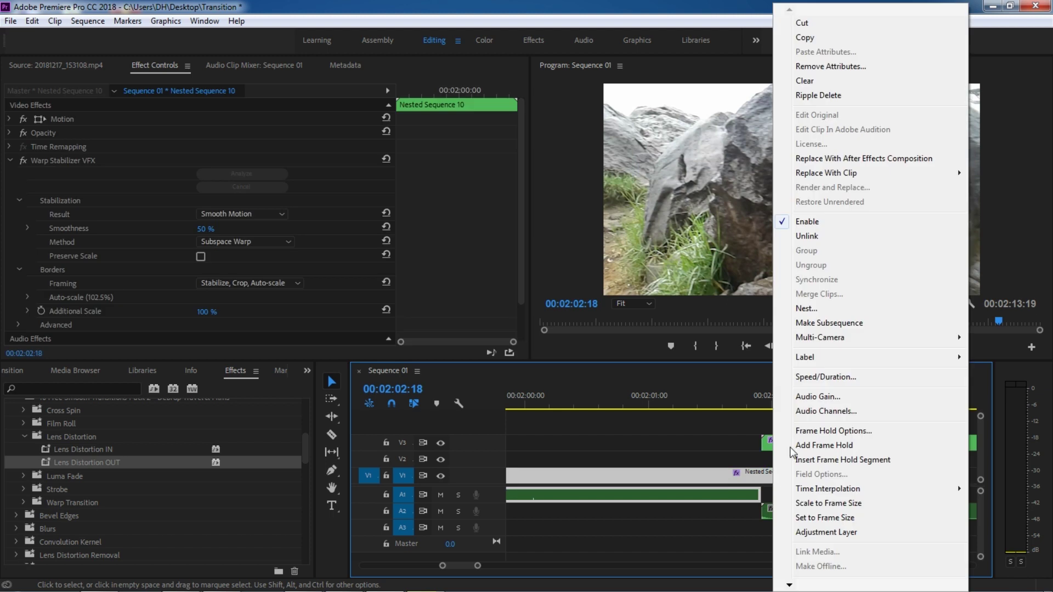
click(816, 241)
drag(759, 495, 809, 494)
Step: Move the two Nested Sequence 11 video pieces down from V3 to V2
drag(801, 426, 770, 451)
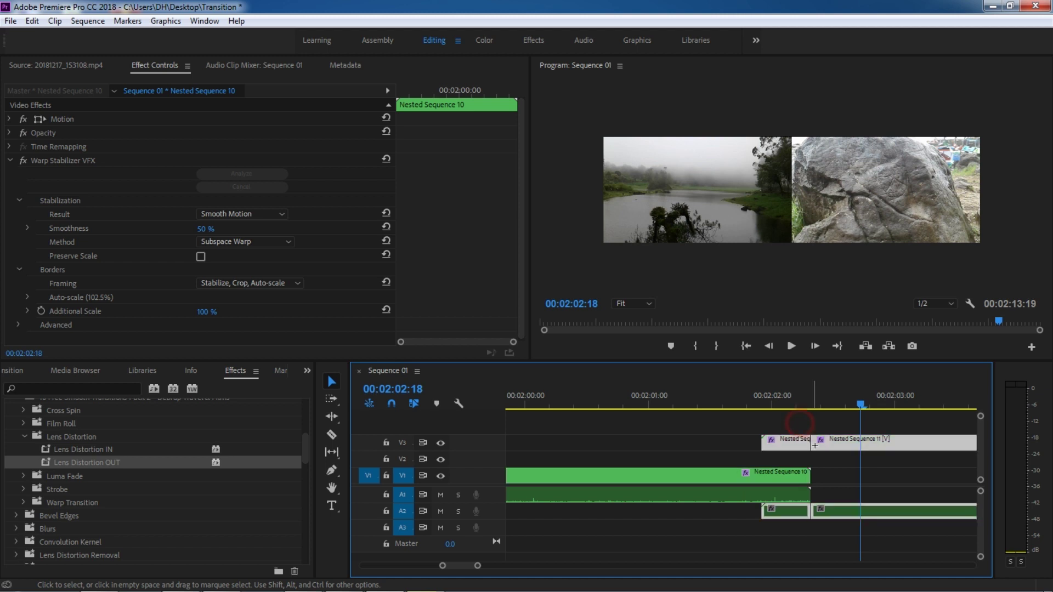
drag(798, 448, 795, 464)
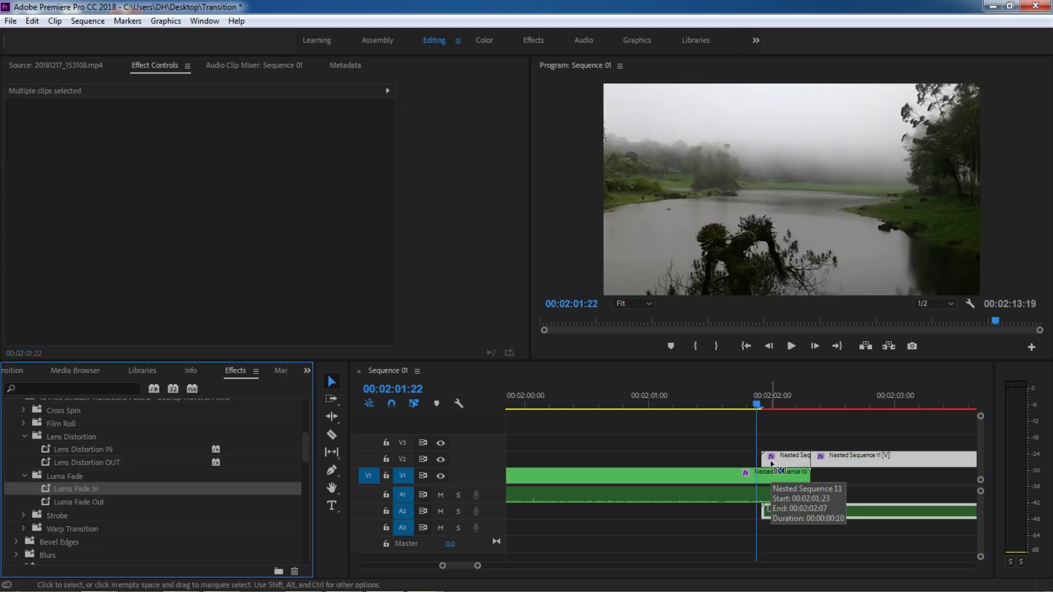
Step: Apply the Luma Fade In preset to only the short Nested Sequence 11 piece overlapping Nested Sequence 10
drag(770, 462, 773, 463)
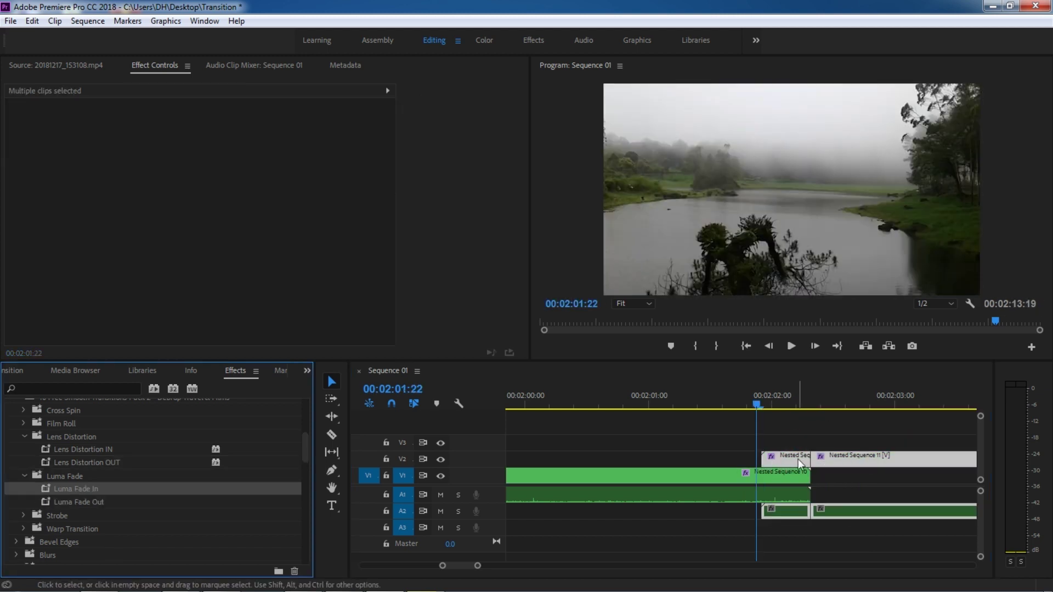
click(792, 443)
click(789, 460)
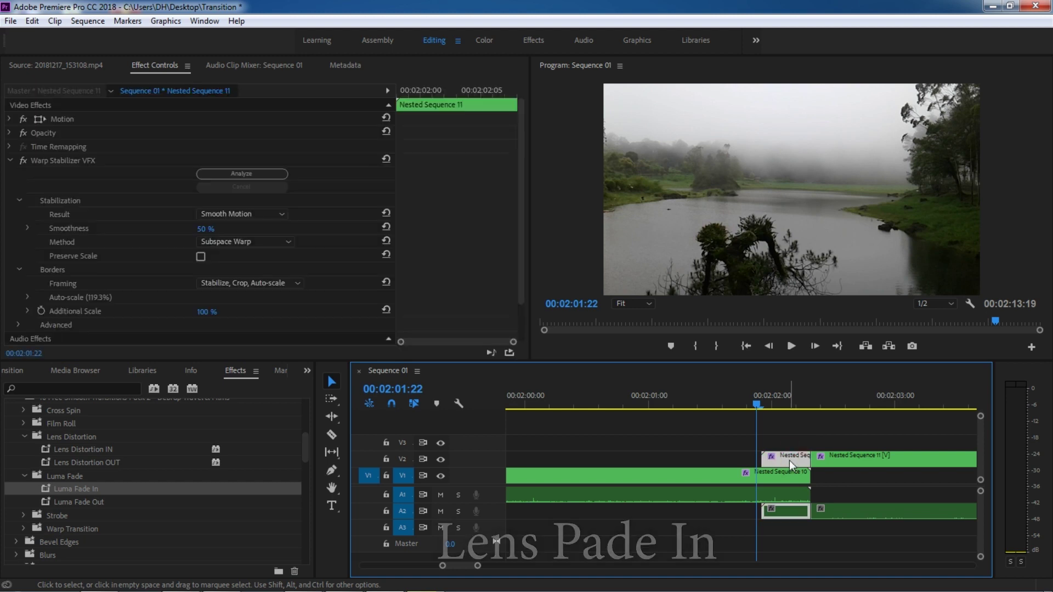
click(85, 489)
drag(85, 489, 776, 463)
Step: Play back the luma fade transition between Nested Sequence 10 and Nested Sequence 11
click(628, 395)
key(space)
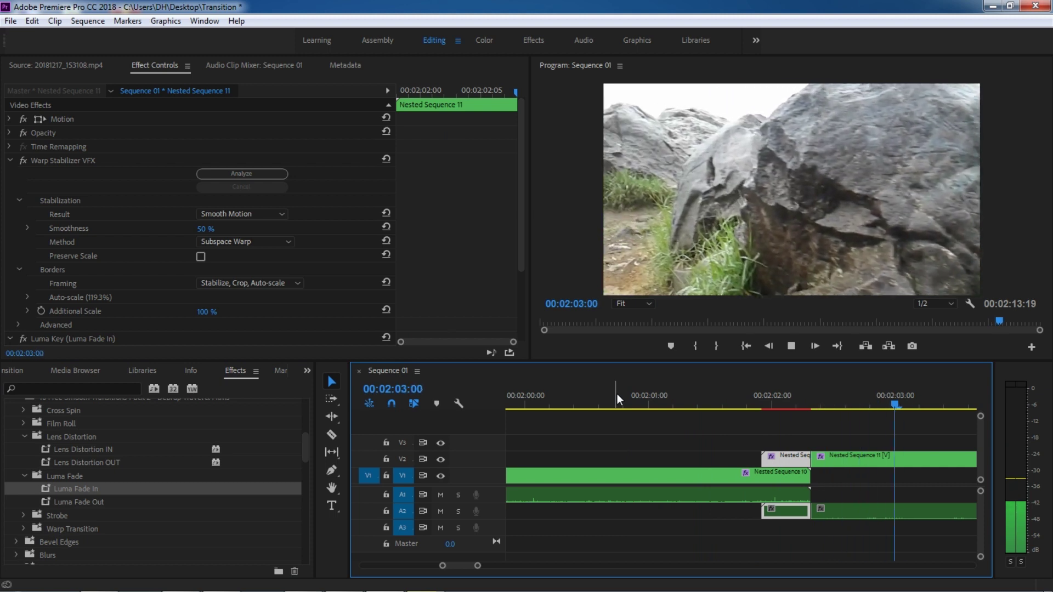
click(617, 393)
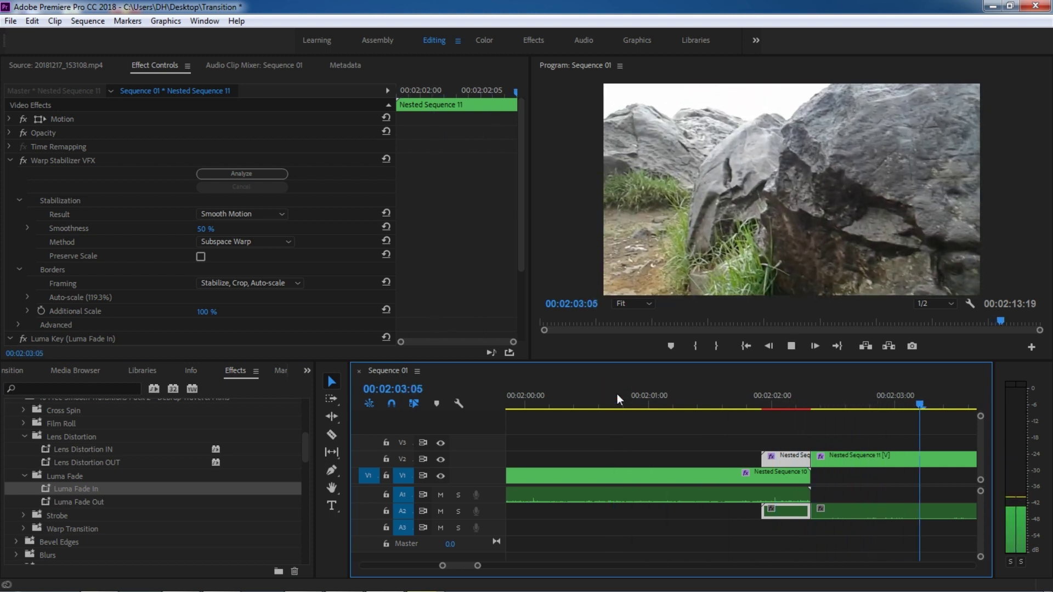
key(space)
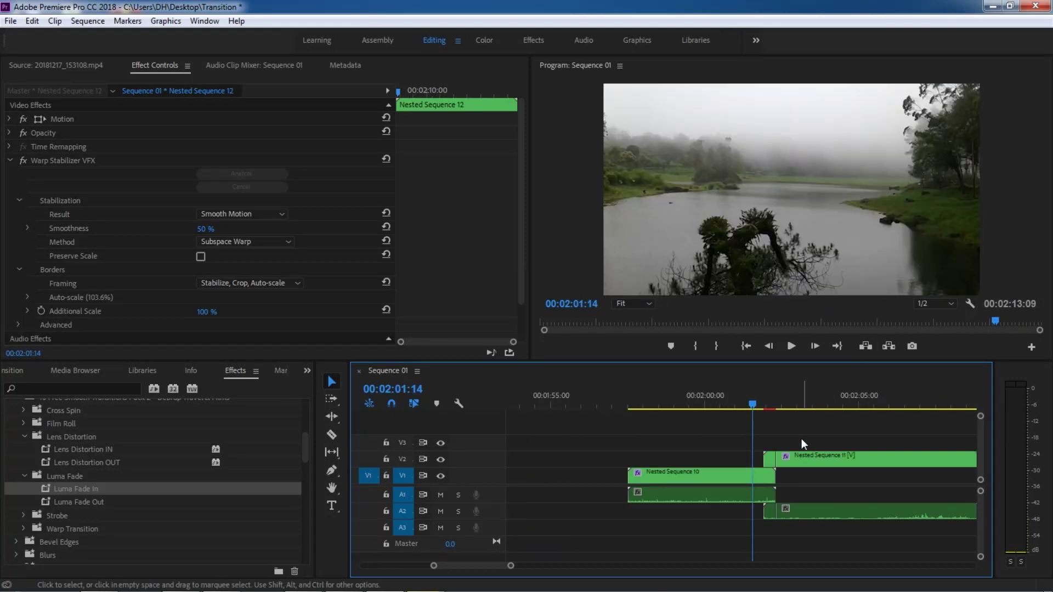
Step: Play back the cut between Nested Sequence 11 and Nested Sequence 12
key(equal)
key(equal)
key(equal)
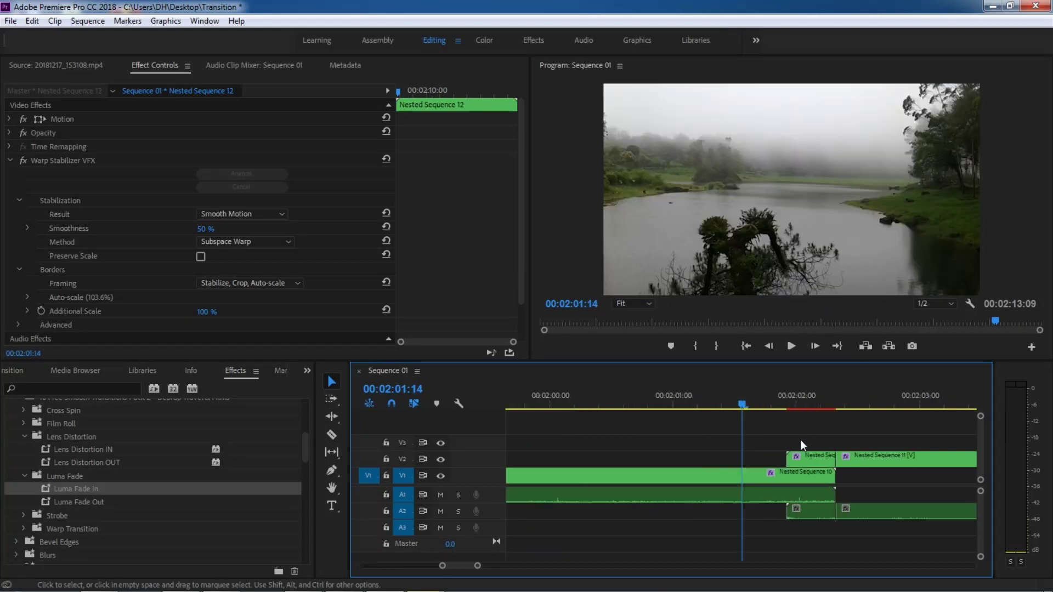
key(minus)
key(minus)
key(minus)
key(minus)
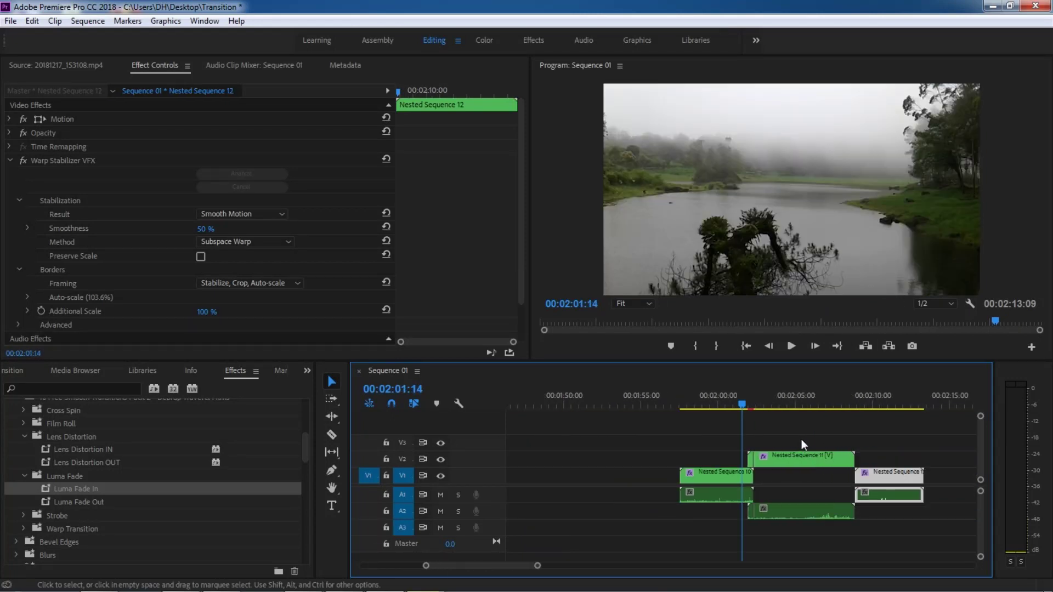
click(868, 397)
key(equal)
key(equal)
key(equal)
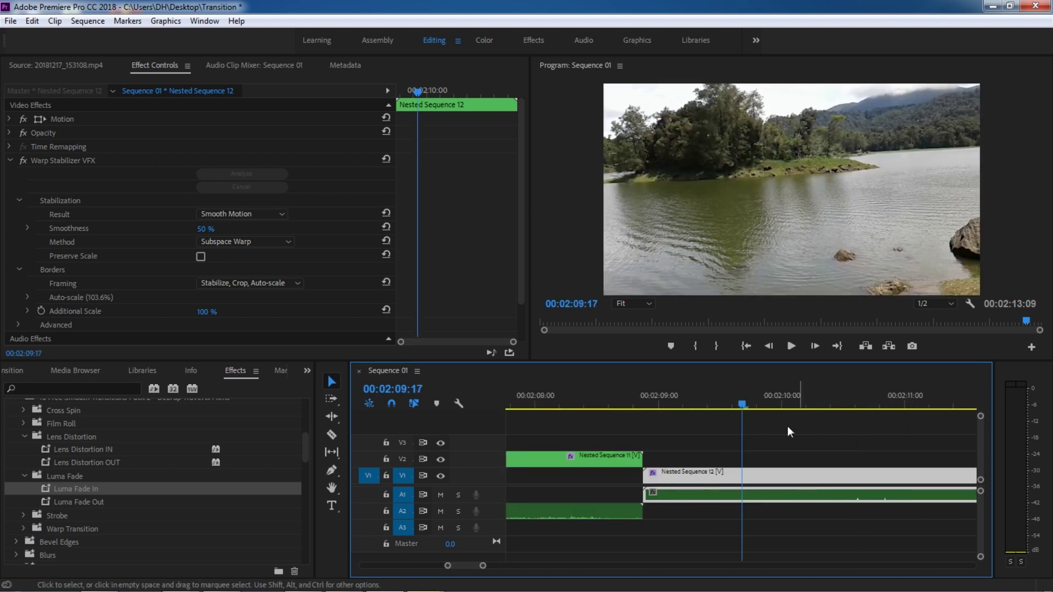
click(630, 396)
key(space)
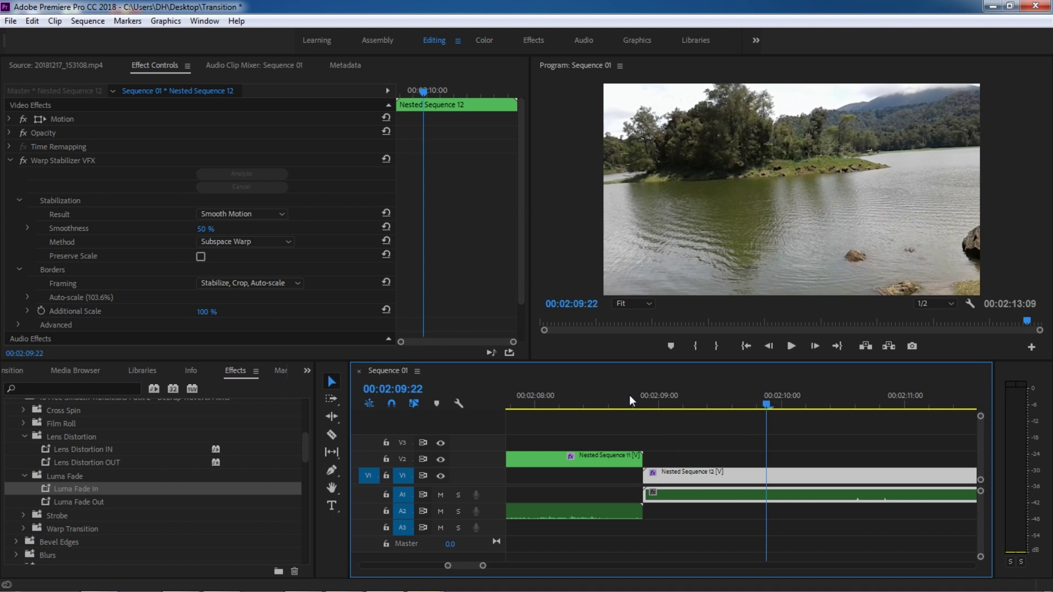
click(595, 399)
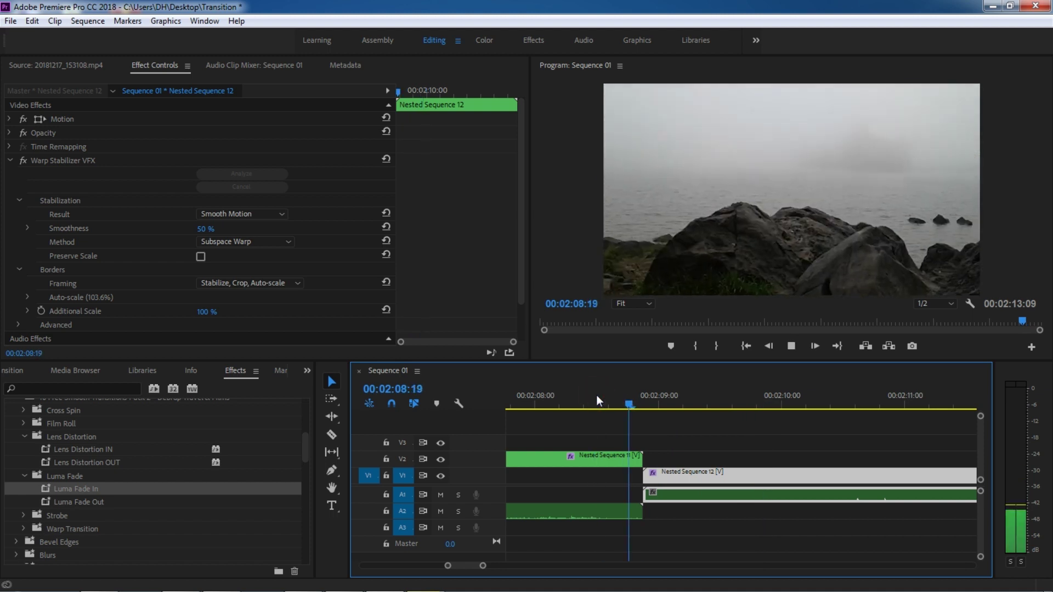
Step: Split Nested Sequence 11 with the Razor tool ten frames before its cut with Nested Sequence 12, at 00:02:08:12
click(597, 395)
drag(597, 396, 646, 406)
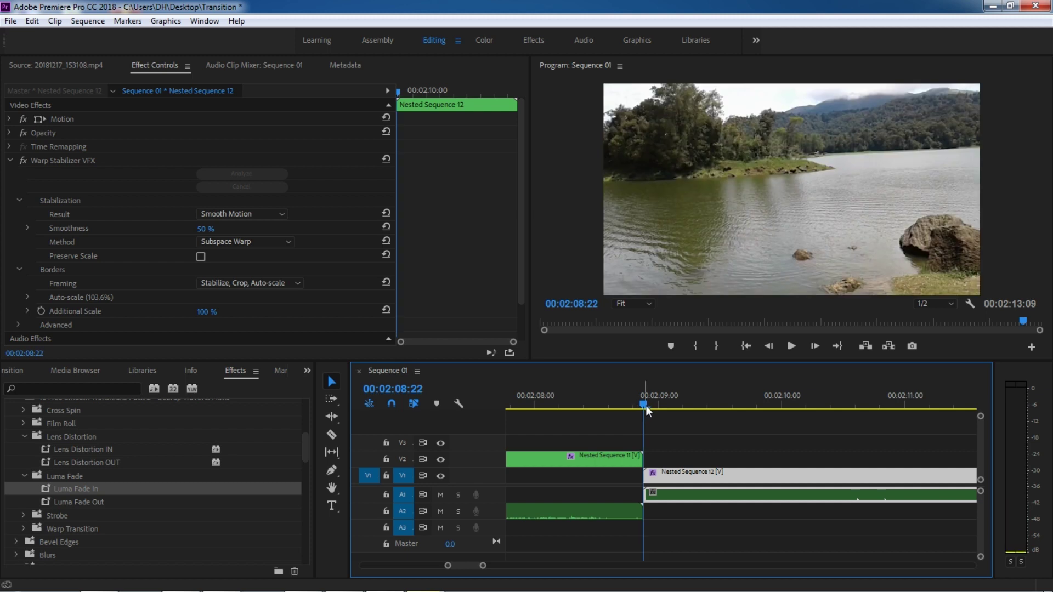
key(equal)
key(equal)
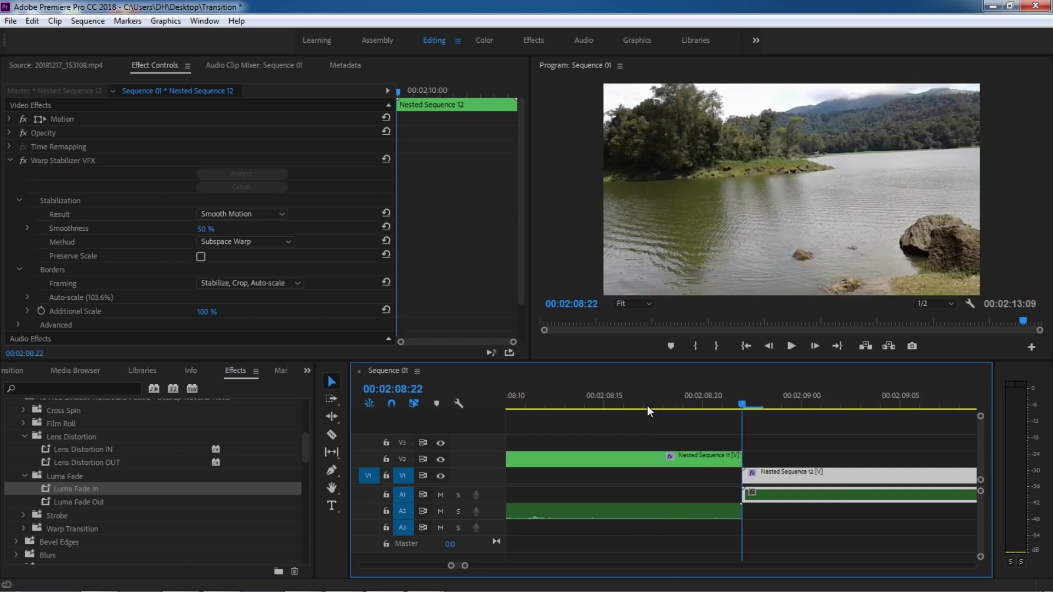
key(Left)
key(Left)
key(Left)
key(Left)
key(Left)
key(Left)
key(Left)
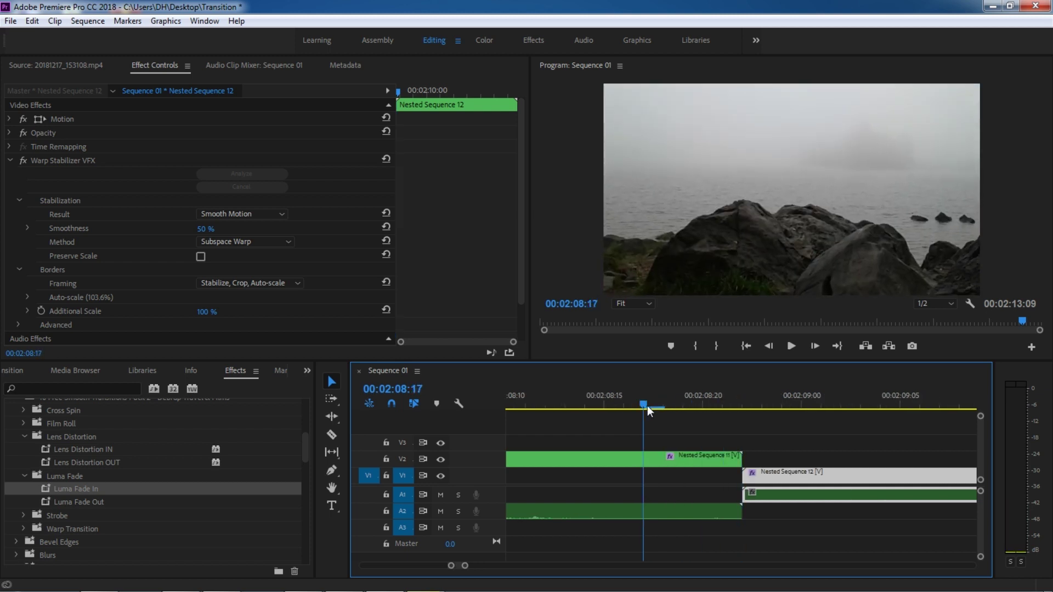
key(Left)
key(Left)
key(Left)
key(c)
click(545, 459)
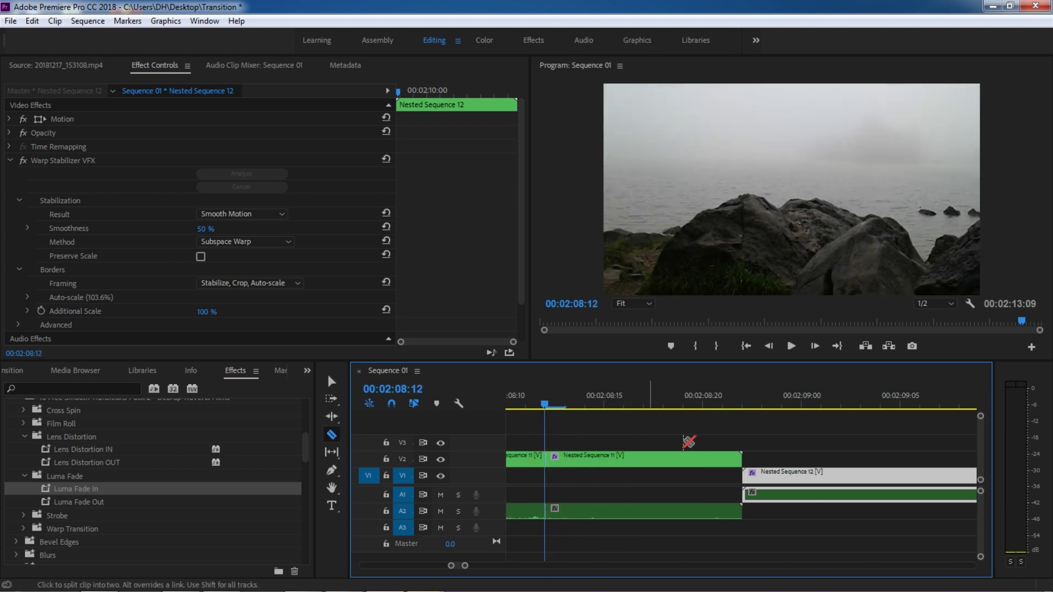
Step: Split Nested Sequence 12 with the Razor tool ten frames after its cut with Nested Sequence 11, at 00:02:09:07
click(744, 406)
key(space)
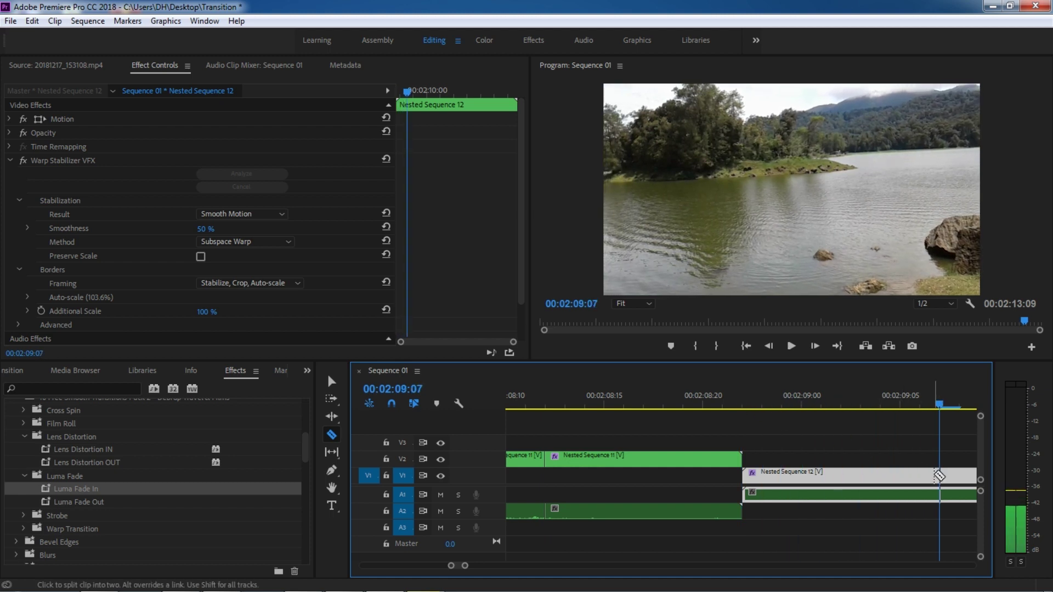
click(939, 475)
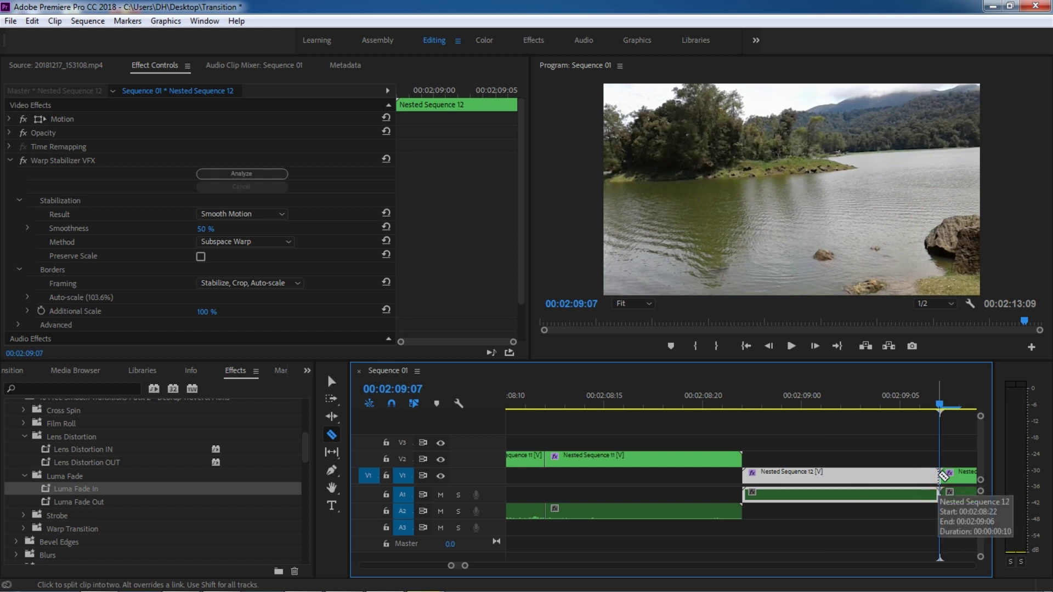
key(v)
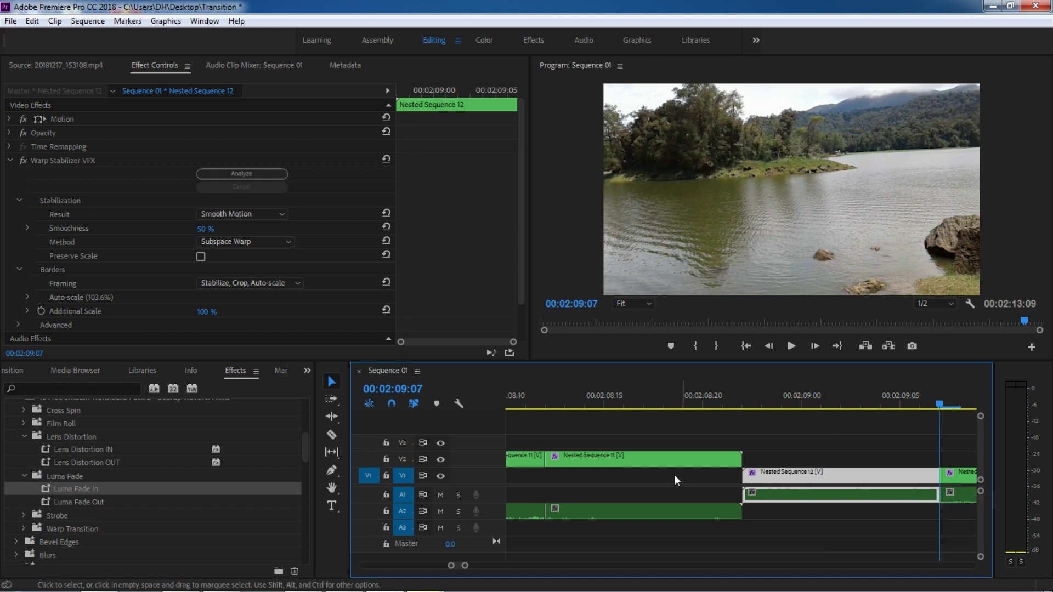
Step: Move the short Nested Sequence 11 piece down to V1 and A1, and nest it with the short Nested Sequence 12 piece under the default name
click(651, 462)
drag(651, 462, 658, 495)
drag(692, 436, 784, 519)
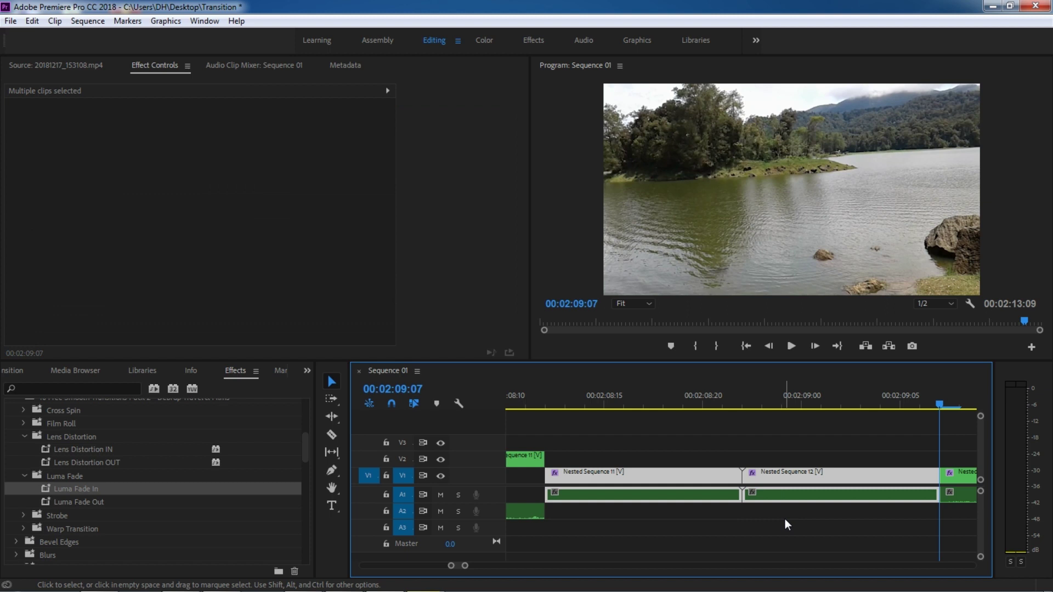
right_click(720, 477)
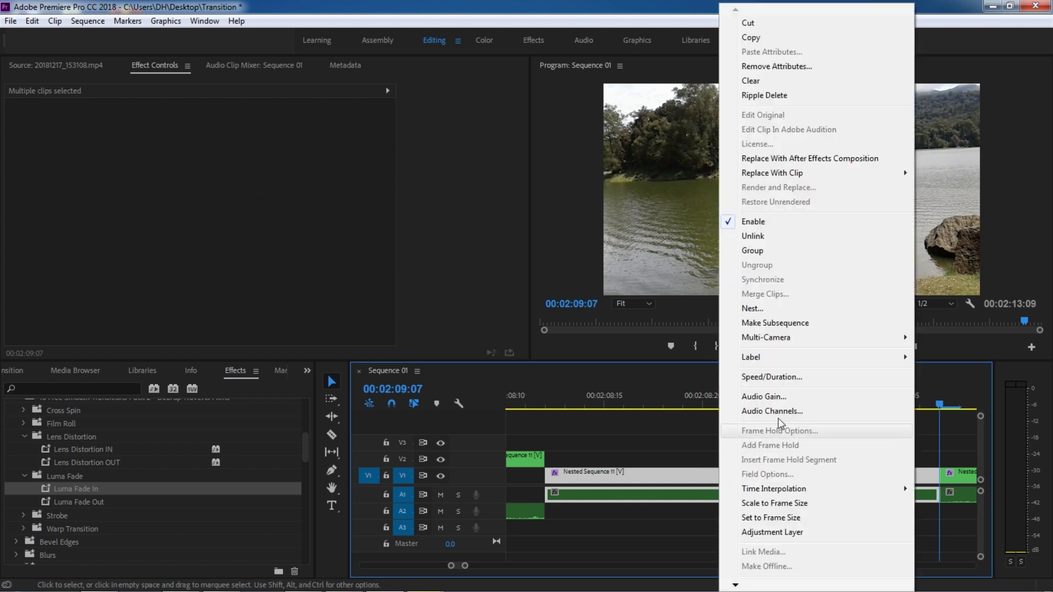
click(759, 310)
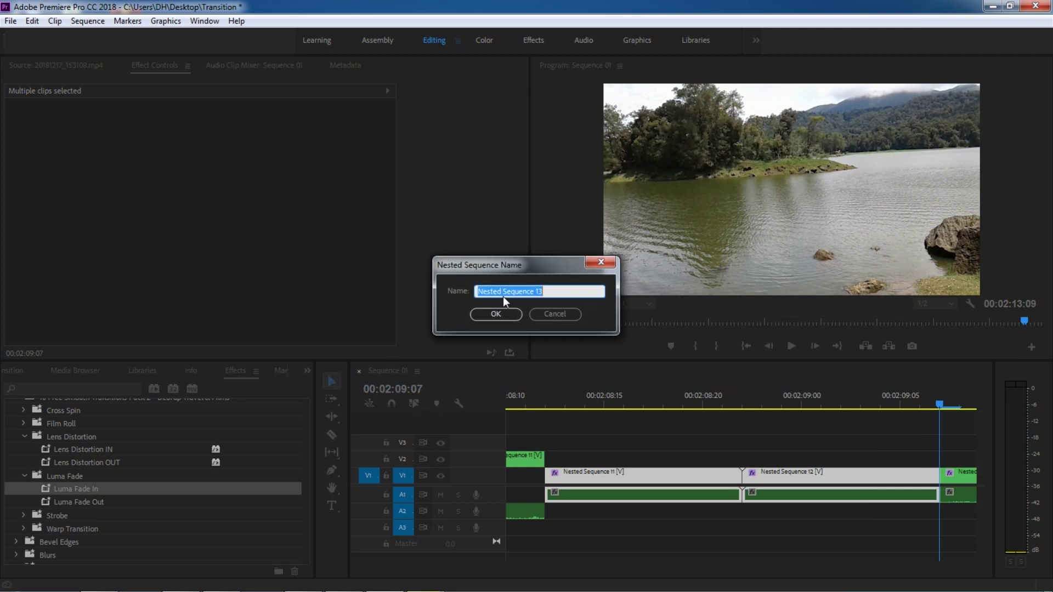
click(495, 313)
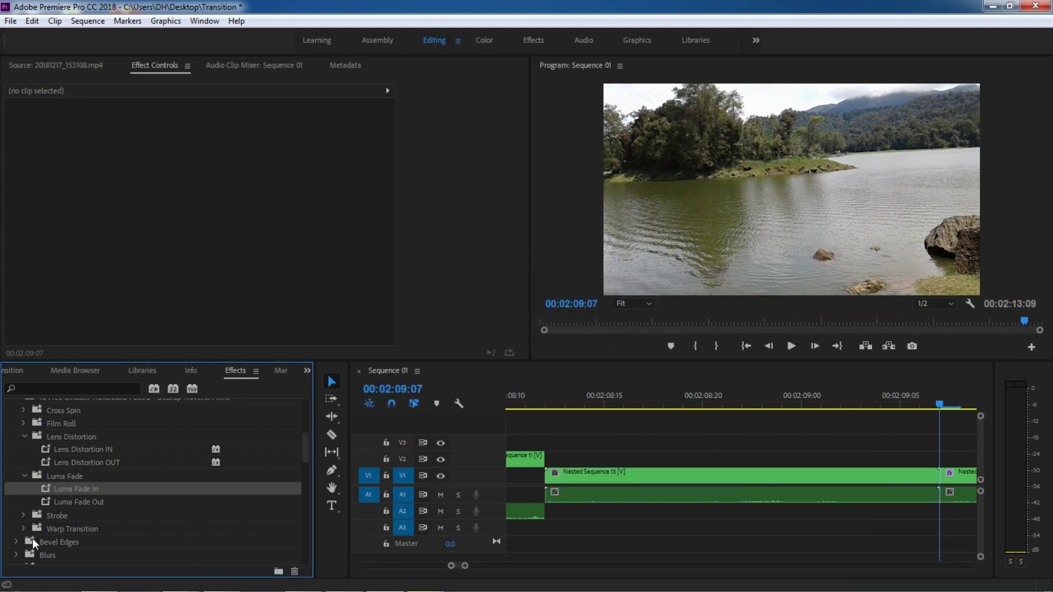
Step: Apply the Warp Transition preset to Nested Sequence 13
click(23, 528)
click(62, 541)
drag(62, 542, 675, 476)
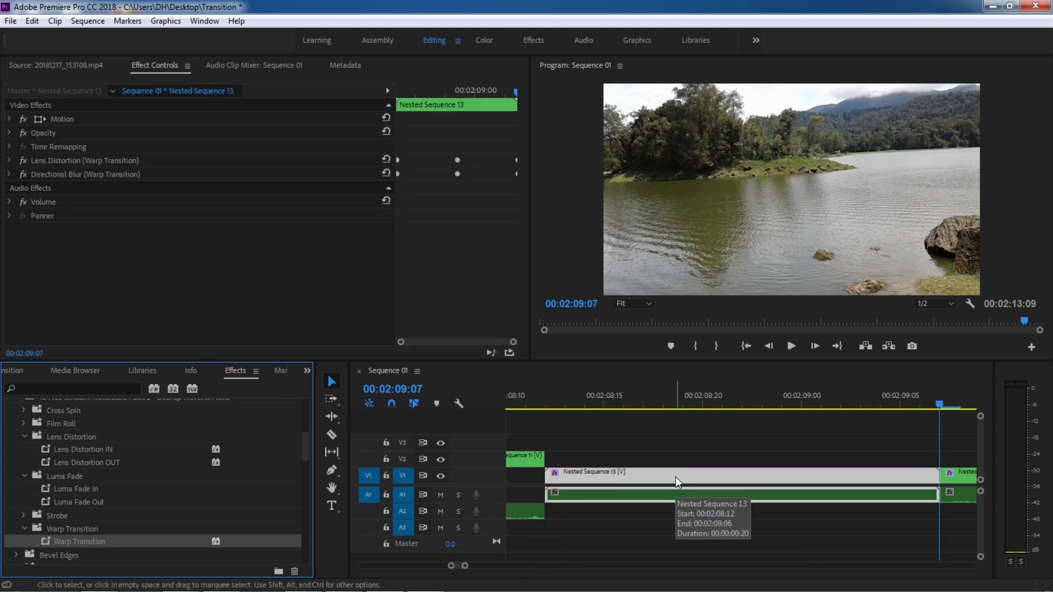
Step: Play back the warp transition across Nested Sequence 13 twice
key(minus)
key(minus)
key(minus)
key(minus)
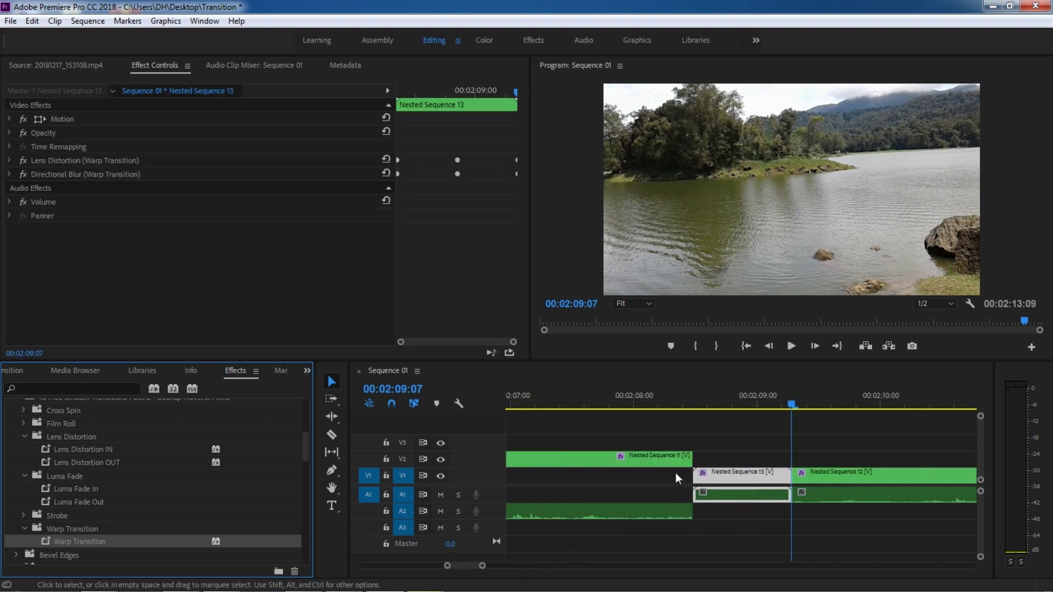
click(678, 410)
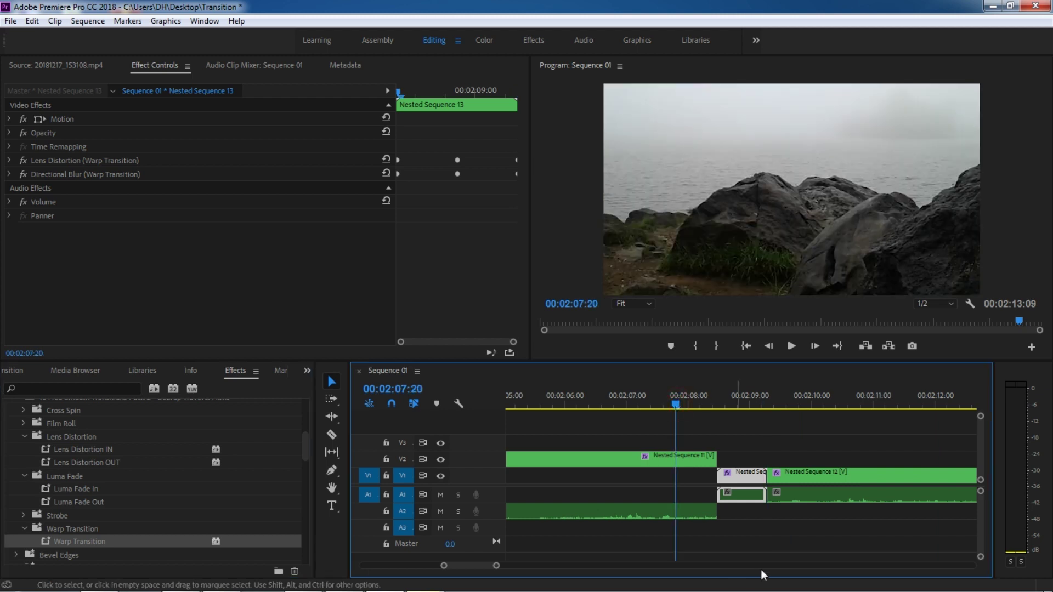
key(space)
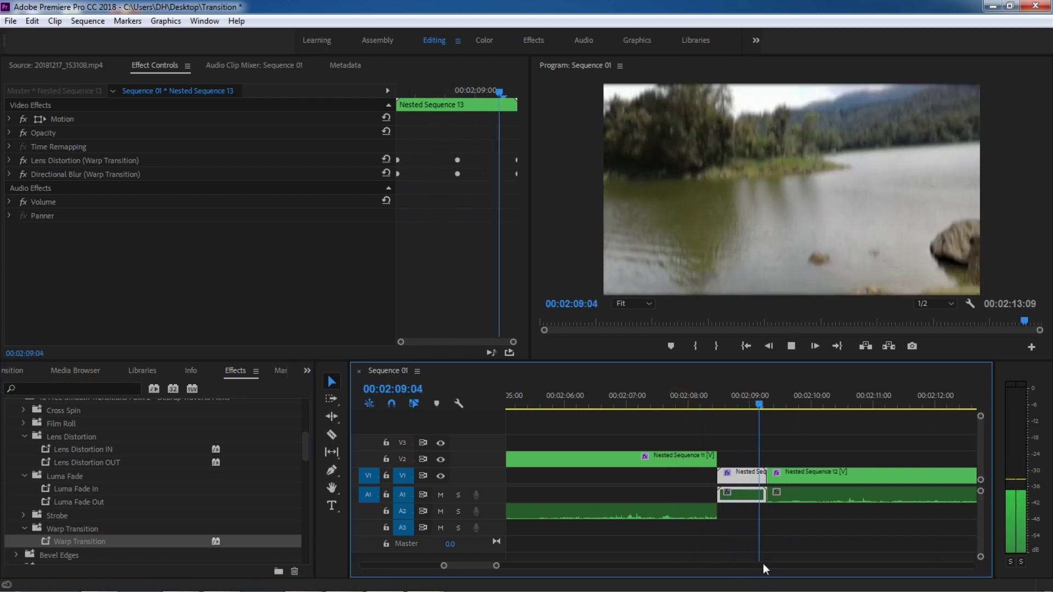
key(space)
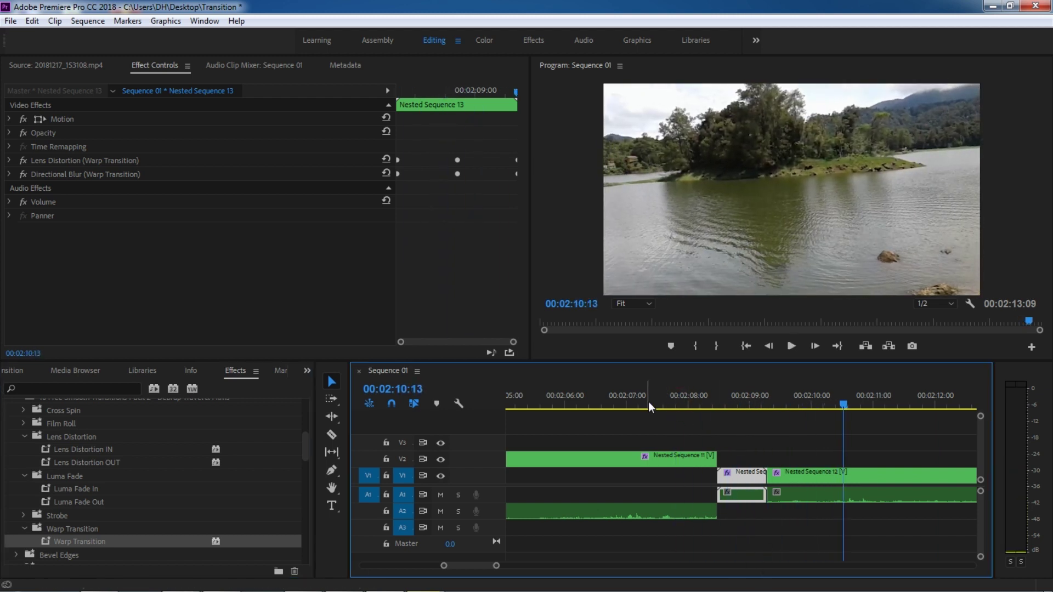
click(647, 403)
key(space)
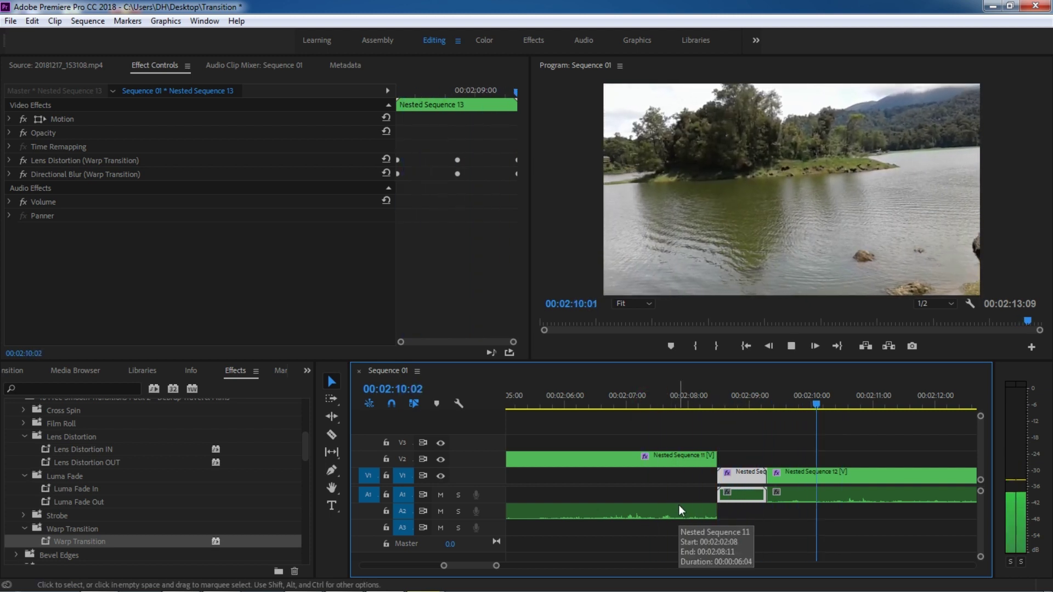
Step: Replay the end of Nested Sequence 11 through the warp transition into Nested Sequence 12
key(space)
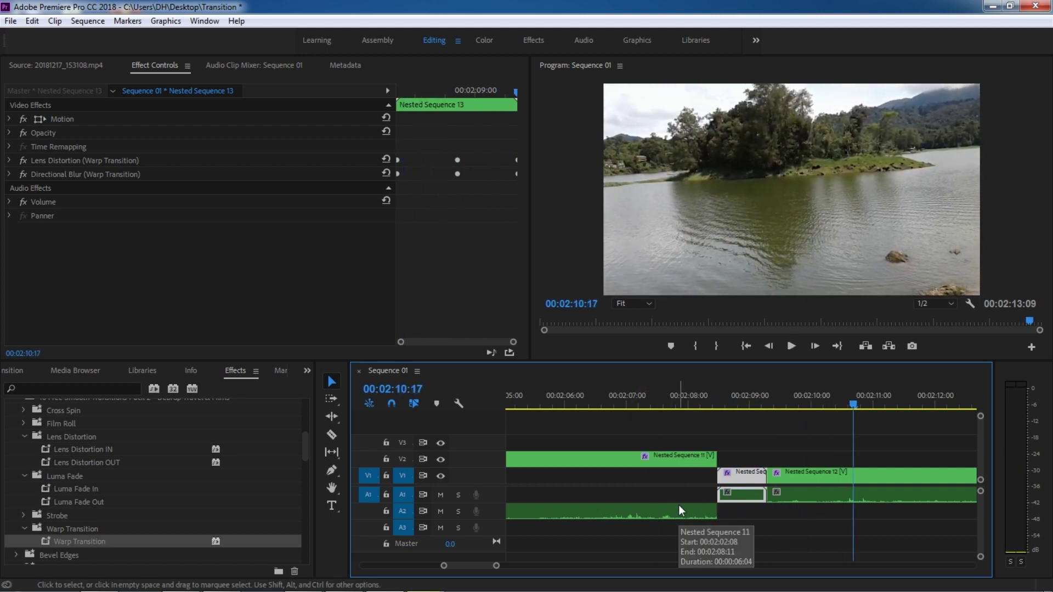
click(674, 393)
key(space)
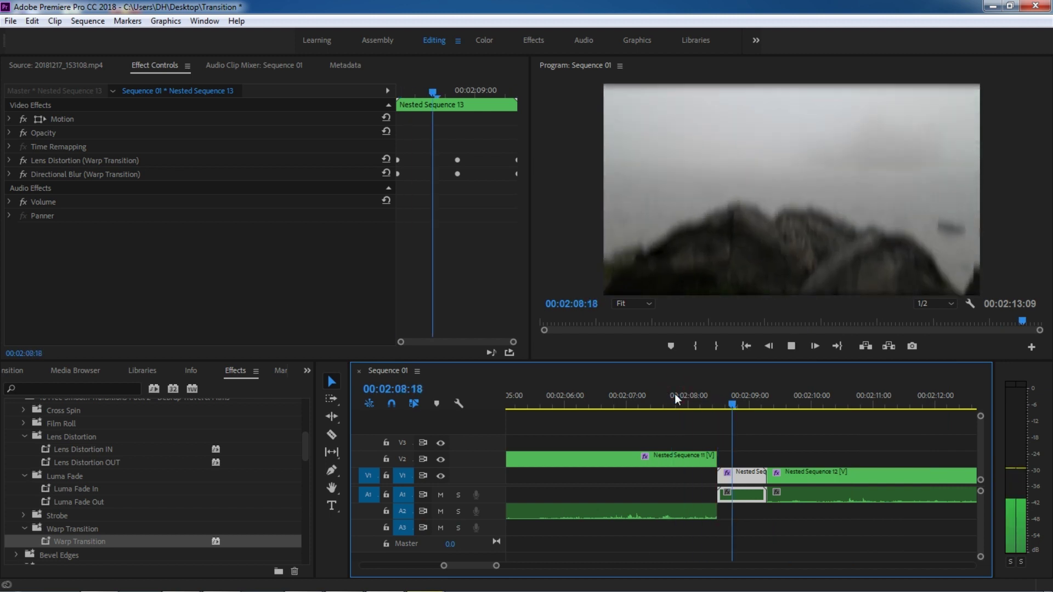
key(space)
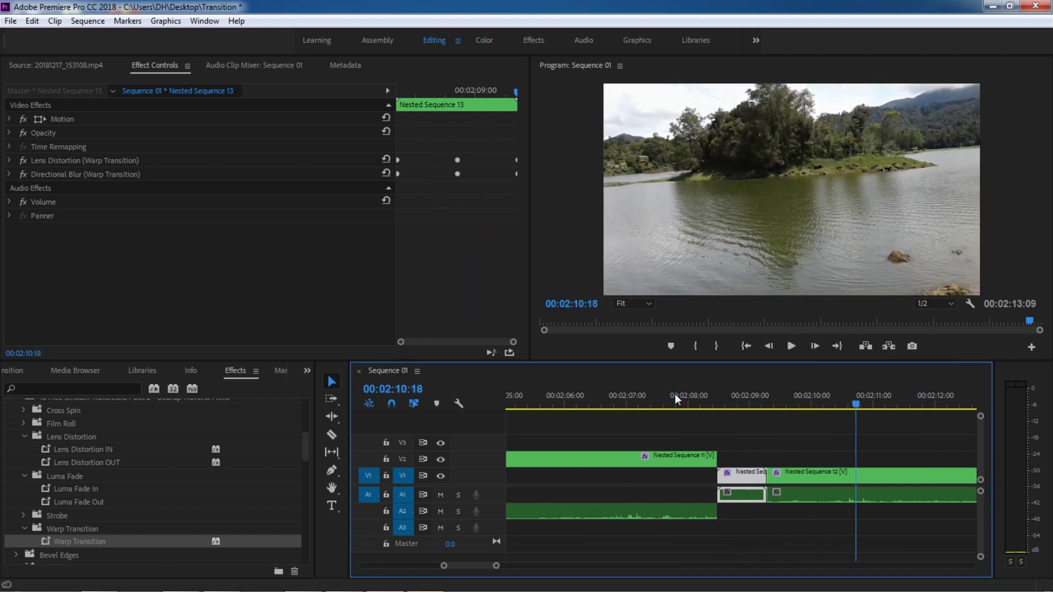
Step: Split Nested Sequence 12 with the Razor tool at 00:02:10:22 and at 00:02:11:11
key(minus)
key(minus)
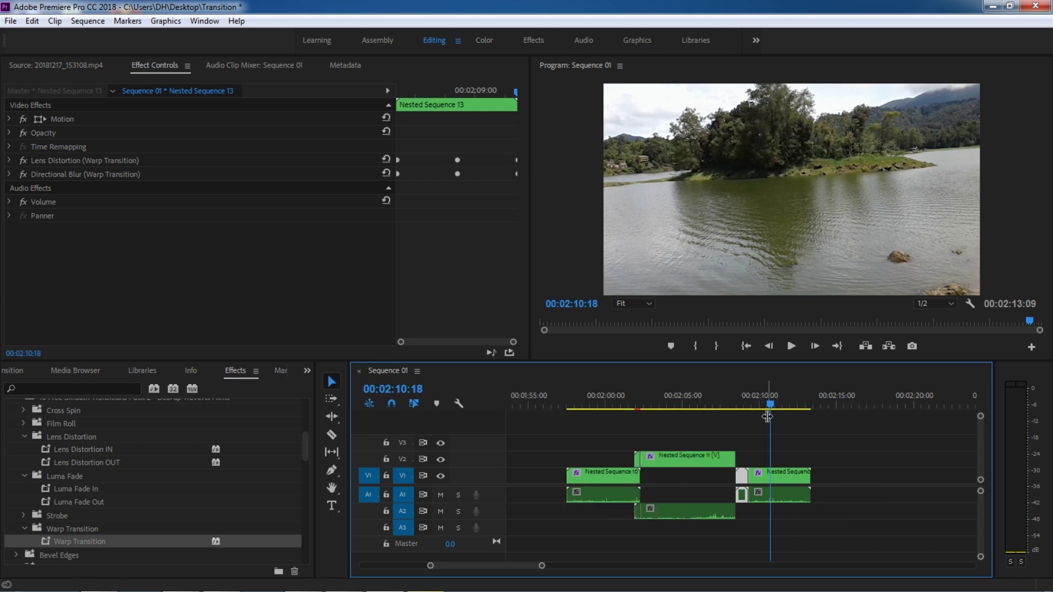
drag(770, 404, 772, 404)
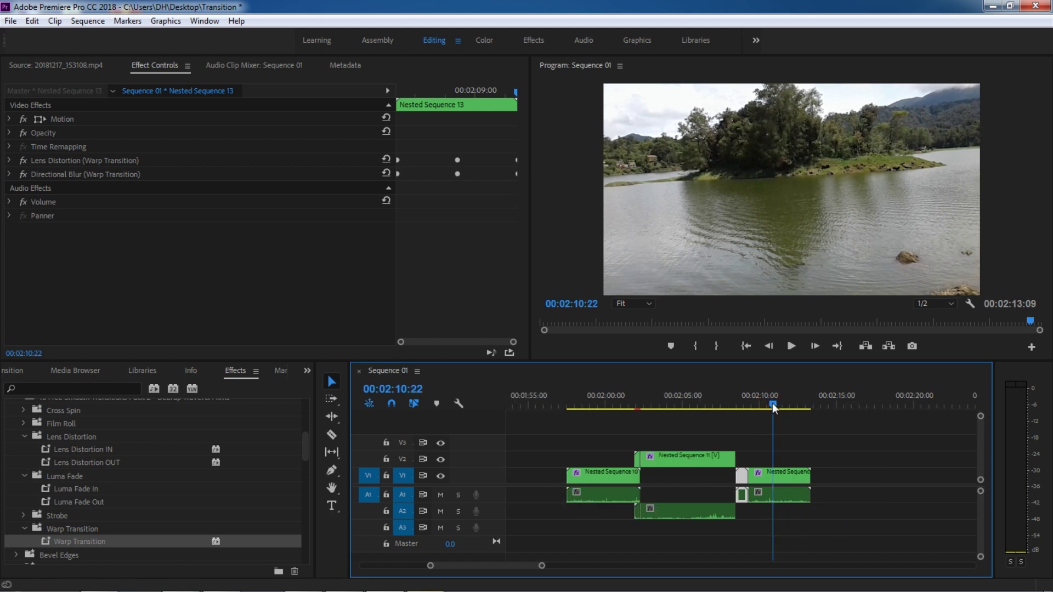
key(c)
click(773, 474)
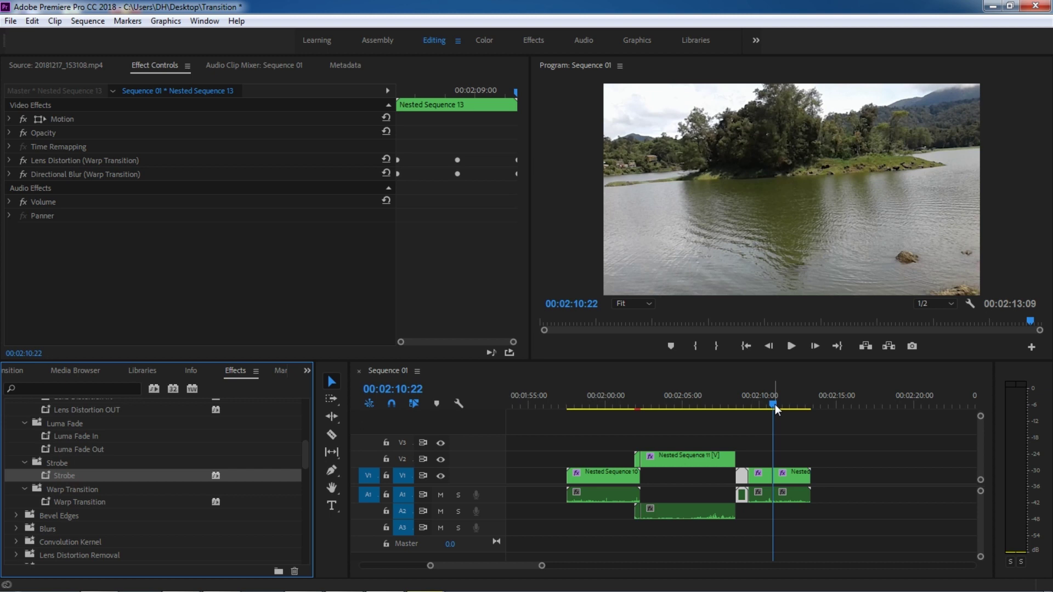
click(775, 405)
drag(775, 407, 777, 405)
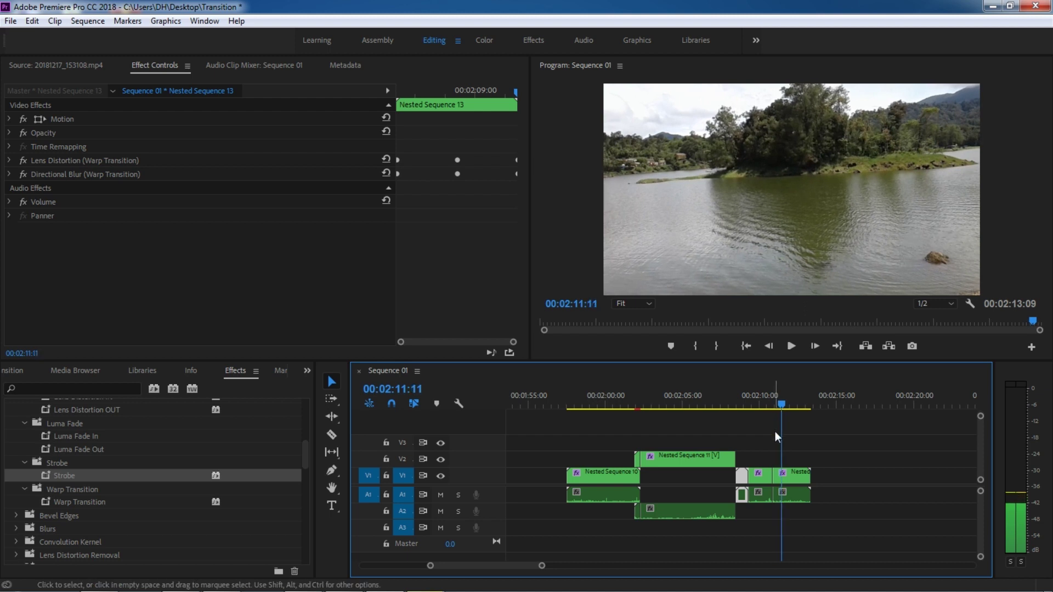
key(c)
click(782, 472)
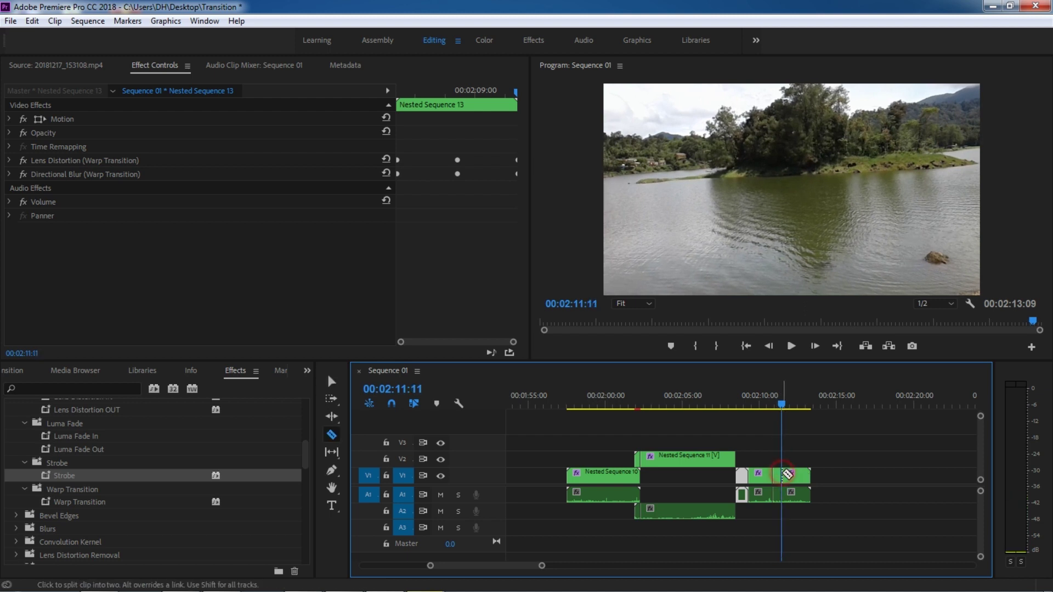
key(v)
Step: Apply the Strobe preset to the short Nested Sequence 12 piece between the two new cuts and play it back
drag(776, 402, 772, 404)
key(space)
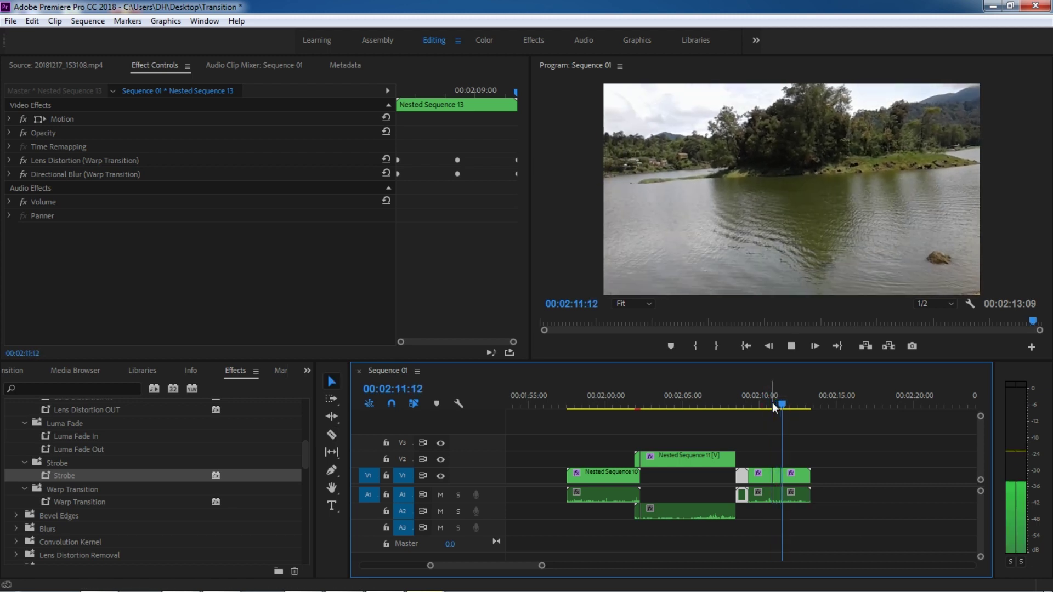
click(774, 476)
click(66, 477)
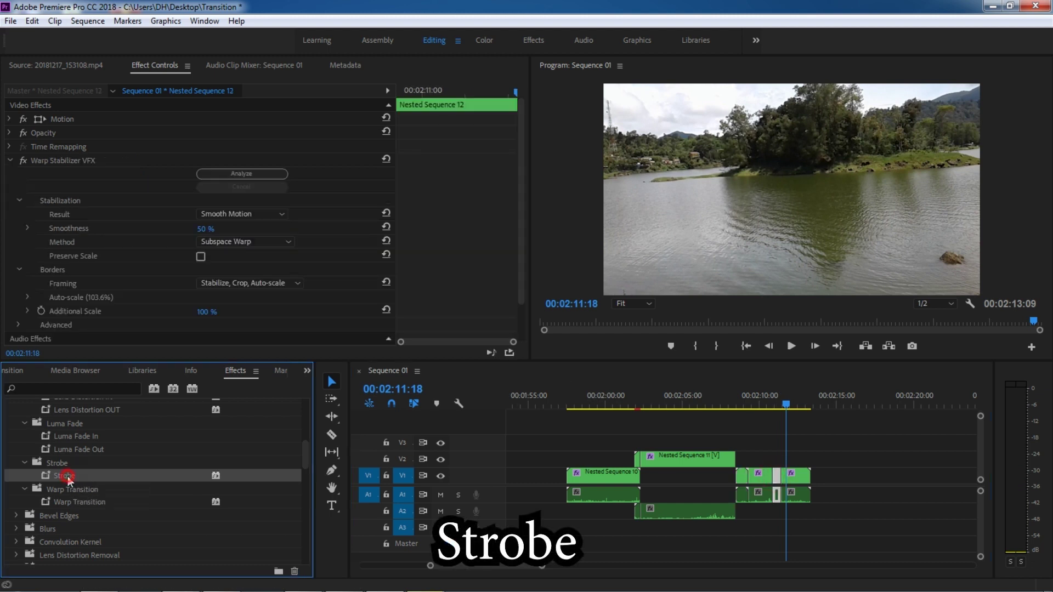
drag(350, 479, 781, 477)
click(764, 406)
key(space)
key(space)
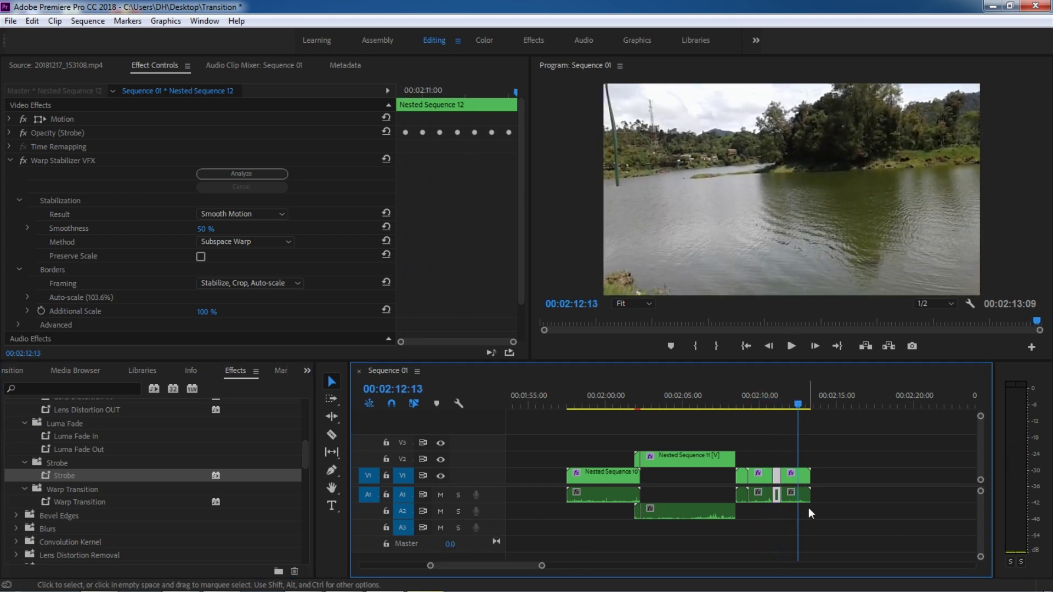
Step: Split the end of Nested Sequence 12 with the Razor tool at 00:02:12:13 and at 00:02:13:02
key(c)
click(799, 475)
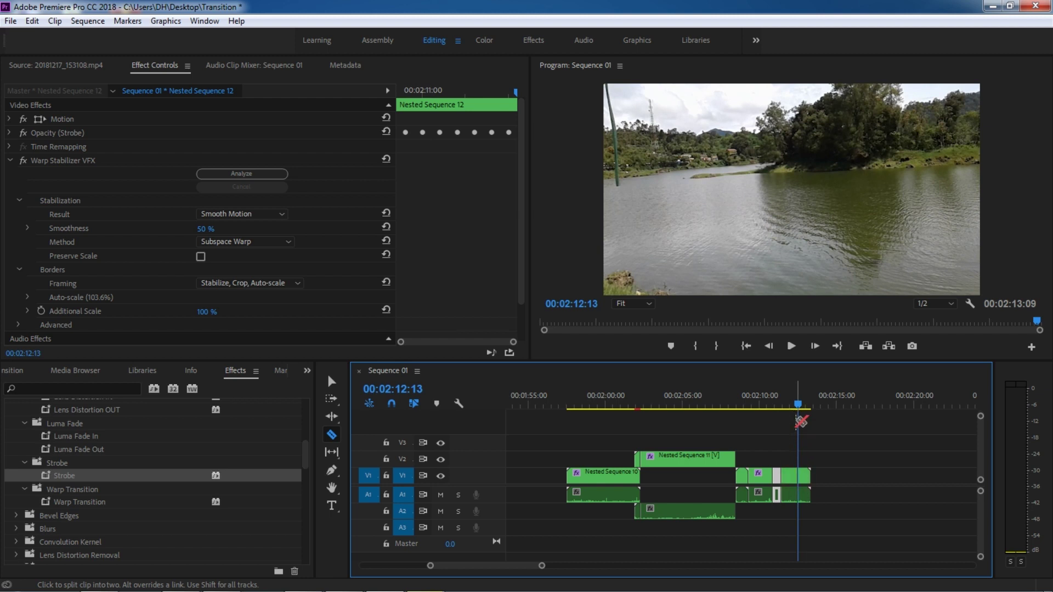
click(803, 407)
drag(803, 408, 807, 418)
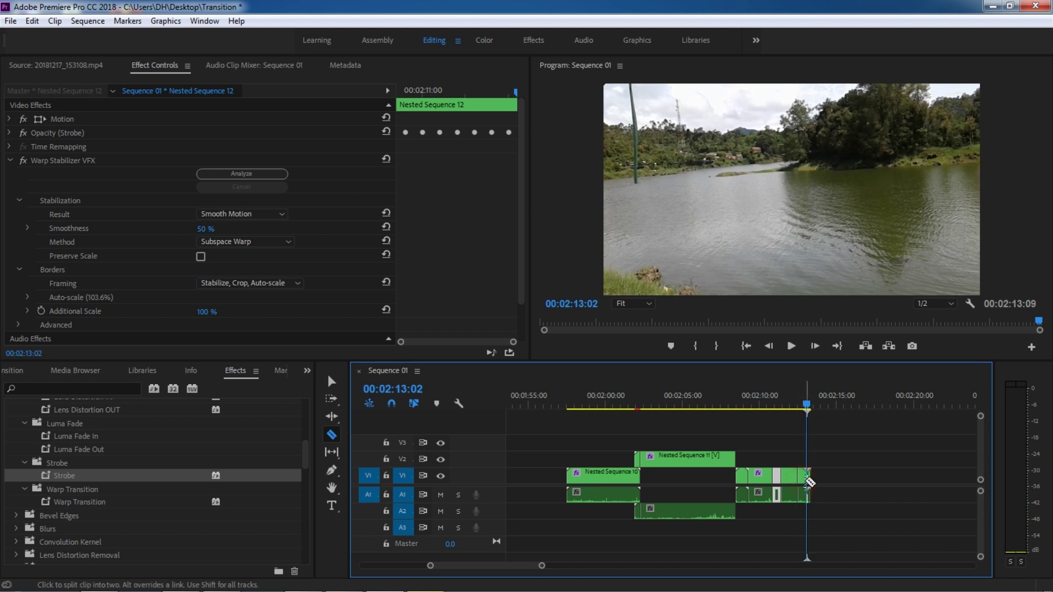
key(v)
Step: Apply the Strobe preset to the short piece between 00:02:12:13 and 00:02:13:02 and play it back
click(801, 479)
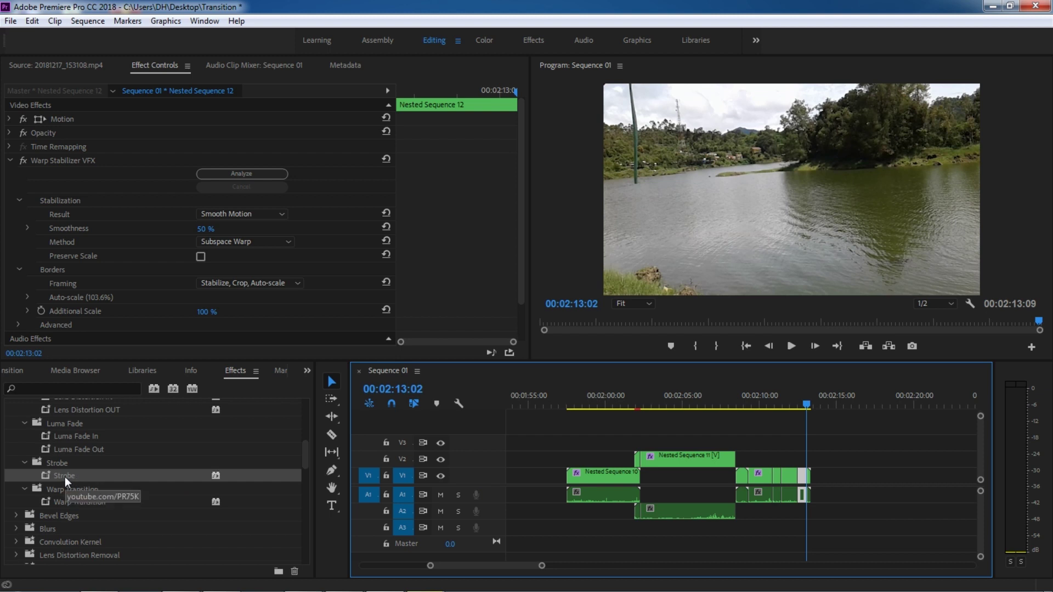
drag(65, 476, 804, 478)
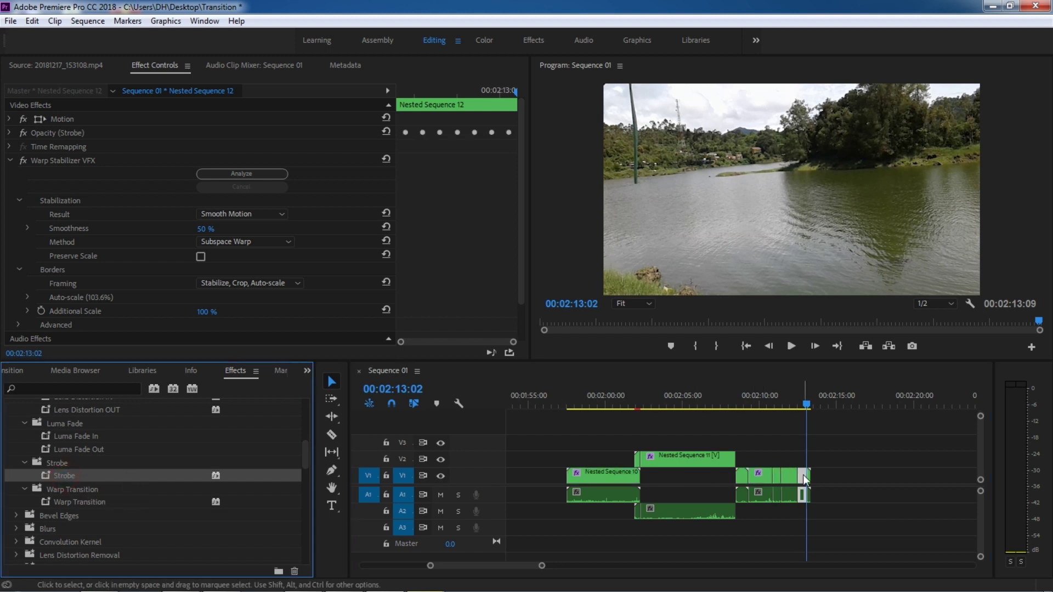
click(795, 405)
key(space)
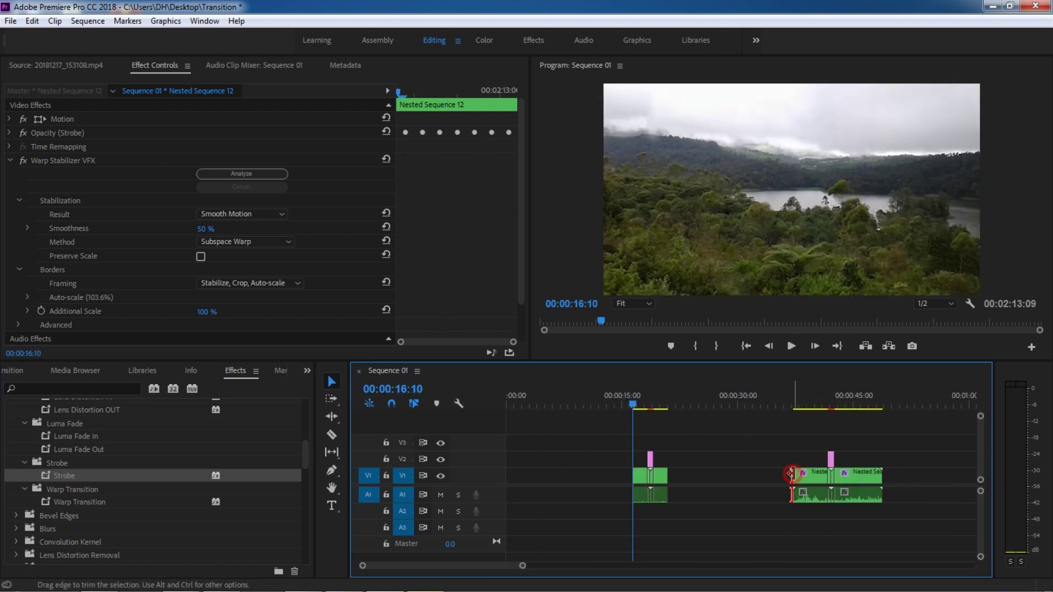
Step: Move the separate clip groups in Sequence 01 earlier in time to close the gaps between them
drag(875, 434, 647, 483)
drag(829, 453, 913, 517)
drag(877, 478, 701, 478)
mouse_move(680, 482)
mouse_down()
mouse_move(694, 483)
mouse_move(676, 478)
mouse_up()
key(minus)
drag(791, 519, 728, 458)
drag(747, 496, 615, 496)
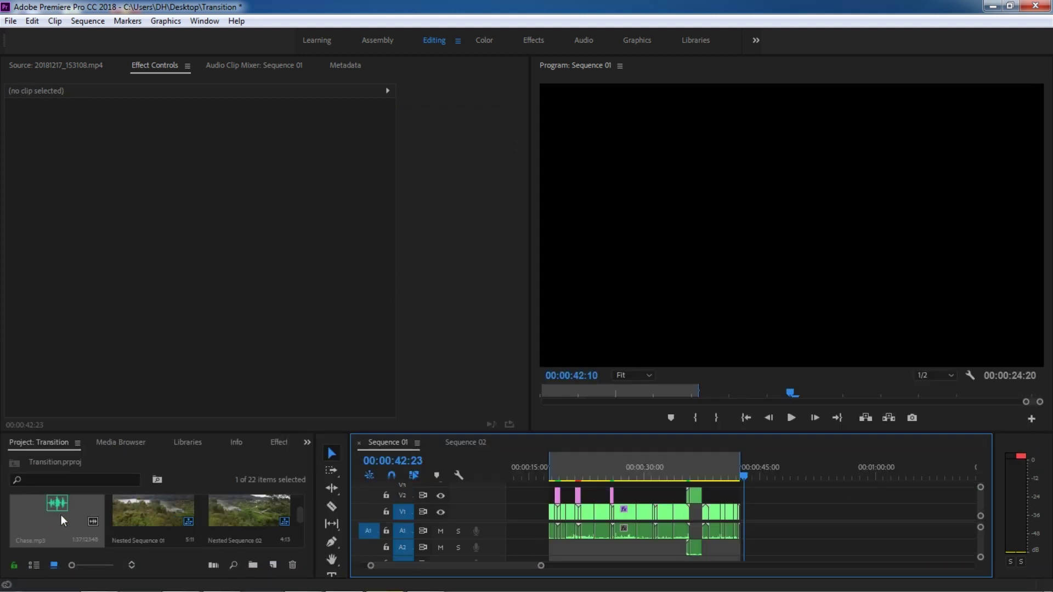
Step: Place Chase.mp3 on the audio track below A2 from the start of the first clip, and move the playhead to 00:00:42:07
drag(60, 515, 548, 562)
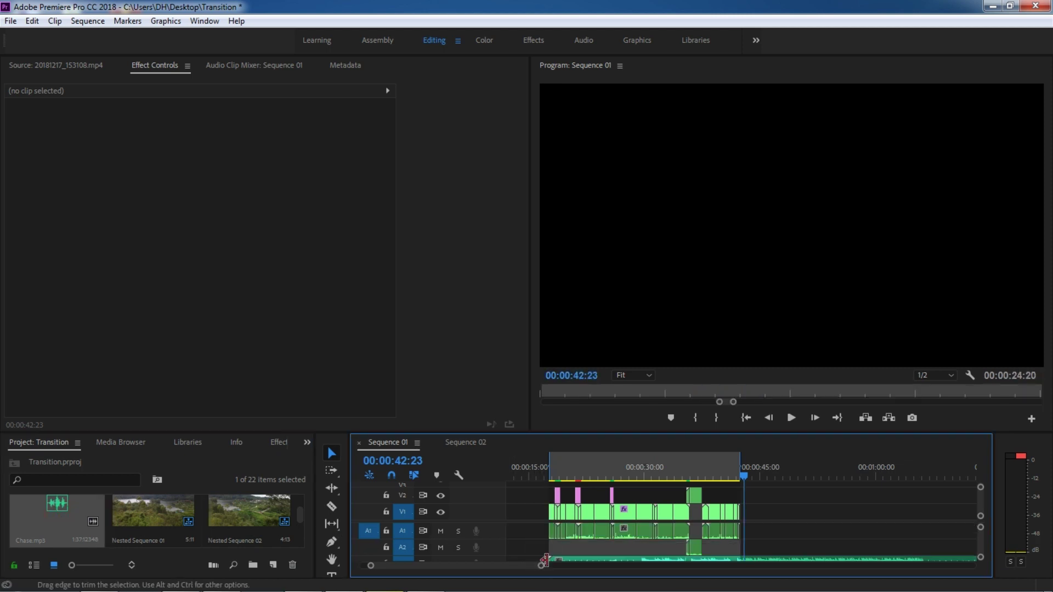
click(555, 471)
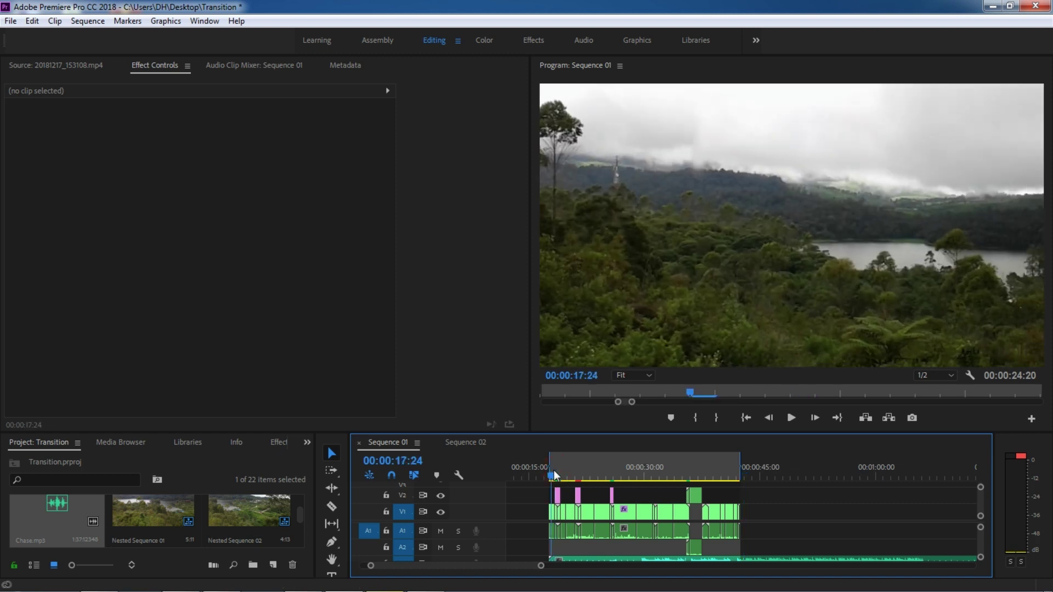
key(End)
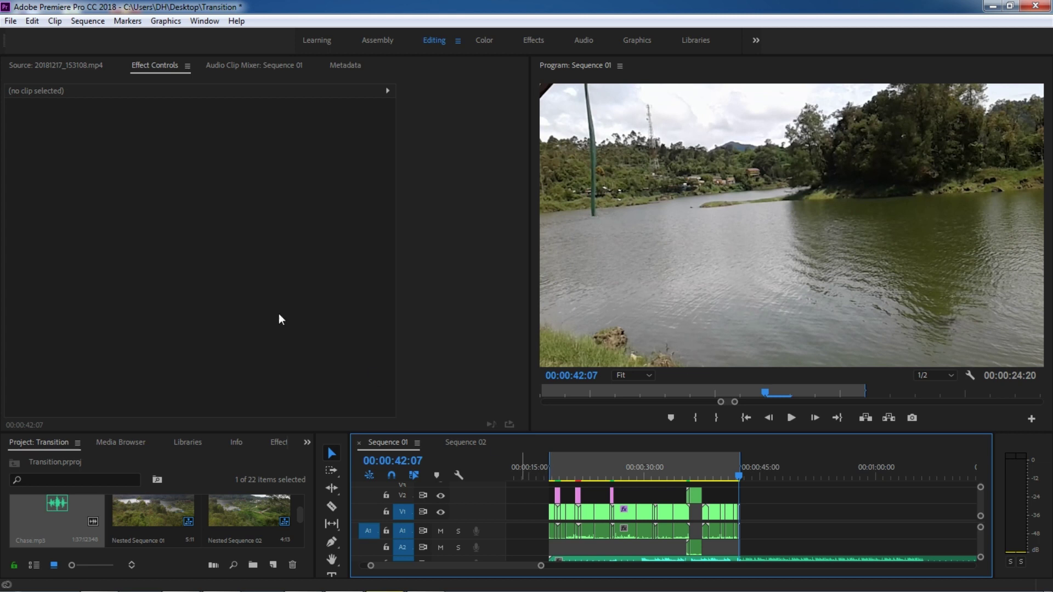
Step: Open the media export settings for Sequence 01
click(10, 21)
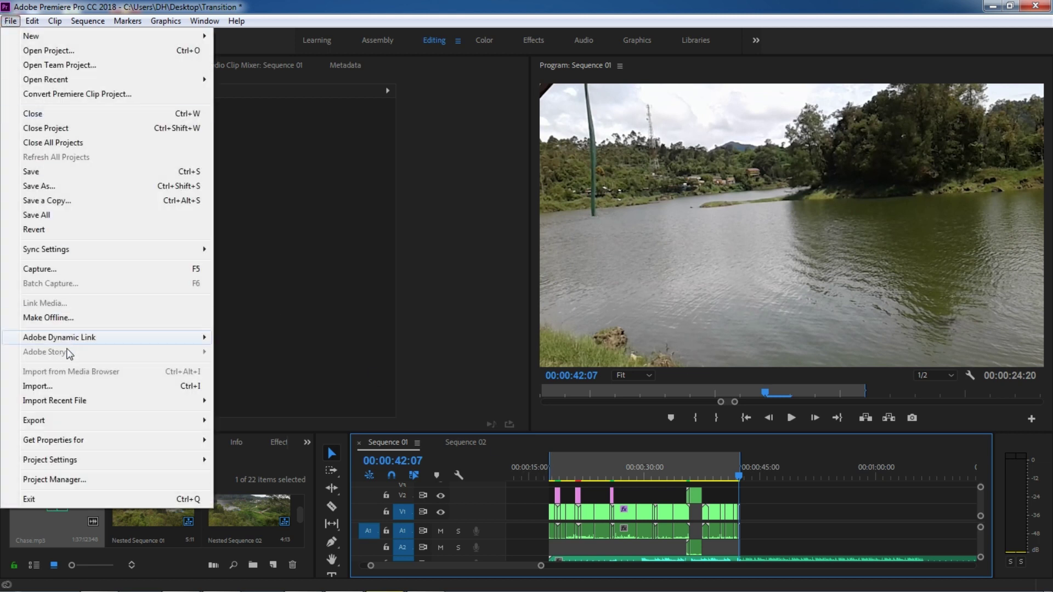
mouse_move(65, 416)
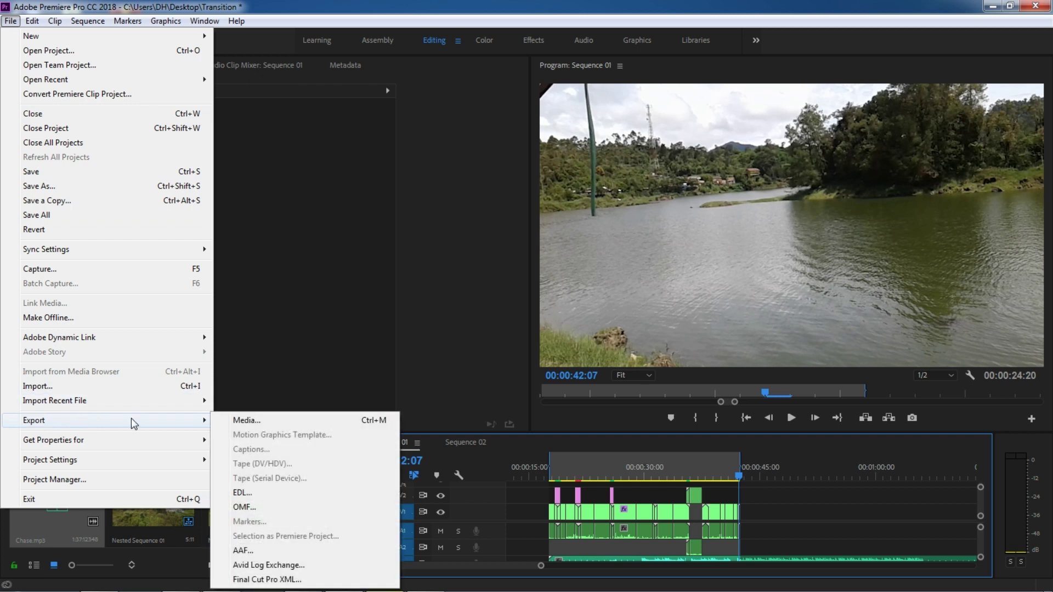
click(239, 419)
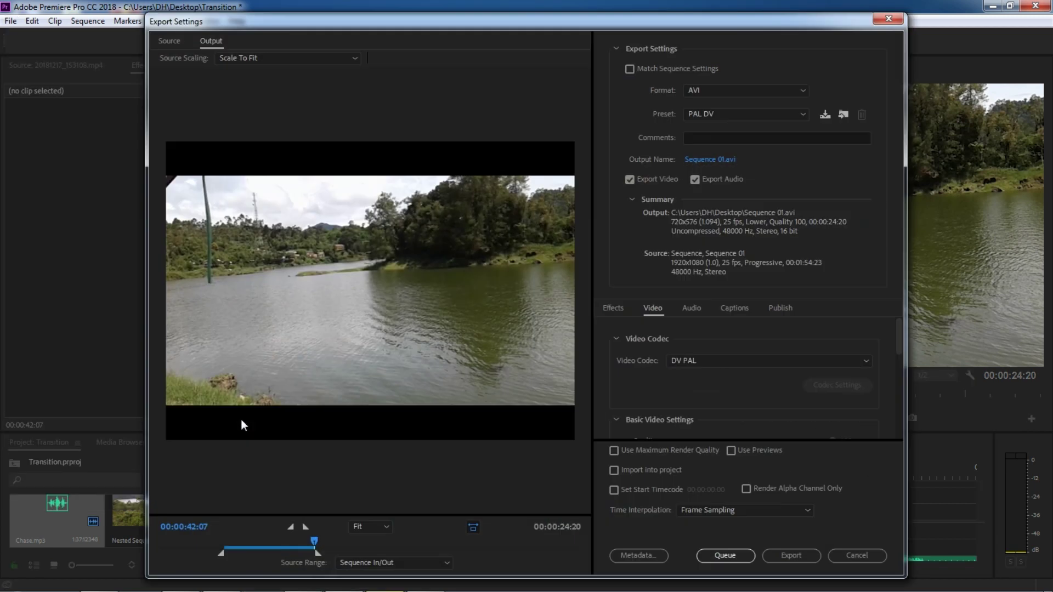
Step: Try the QuickTime export format and look through its presets
click(725, 89)
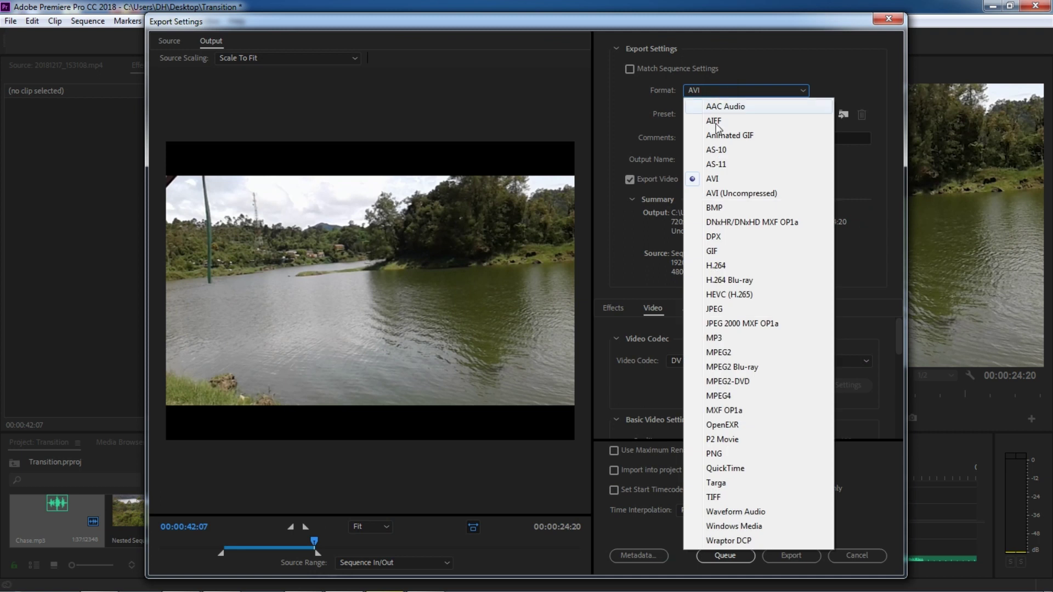
click(734, 468)
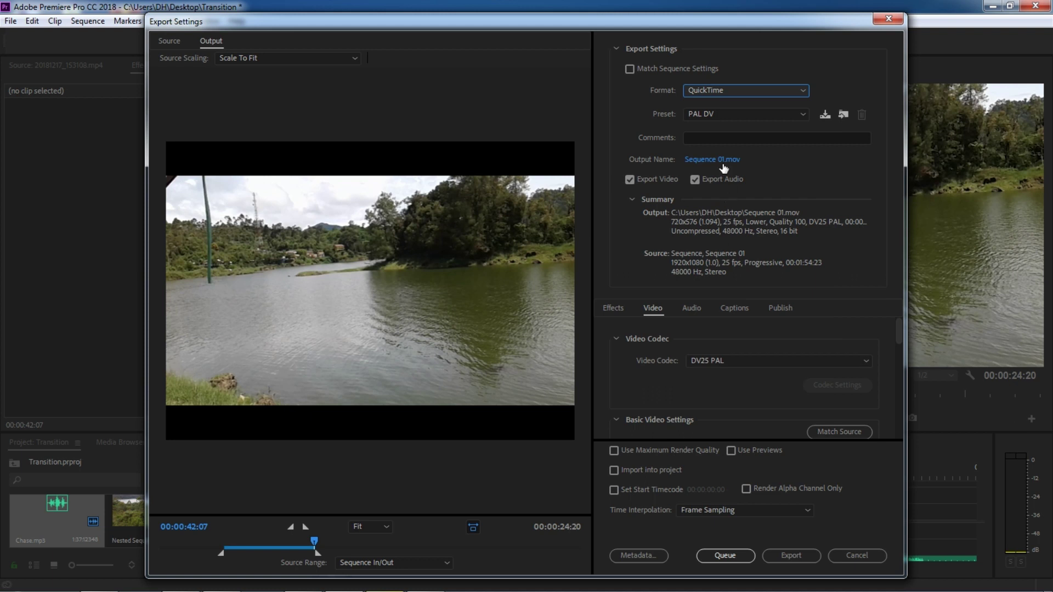
click(715, 115)
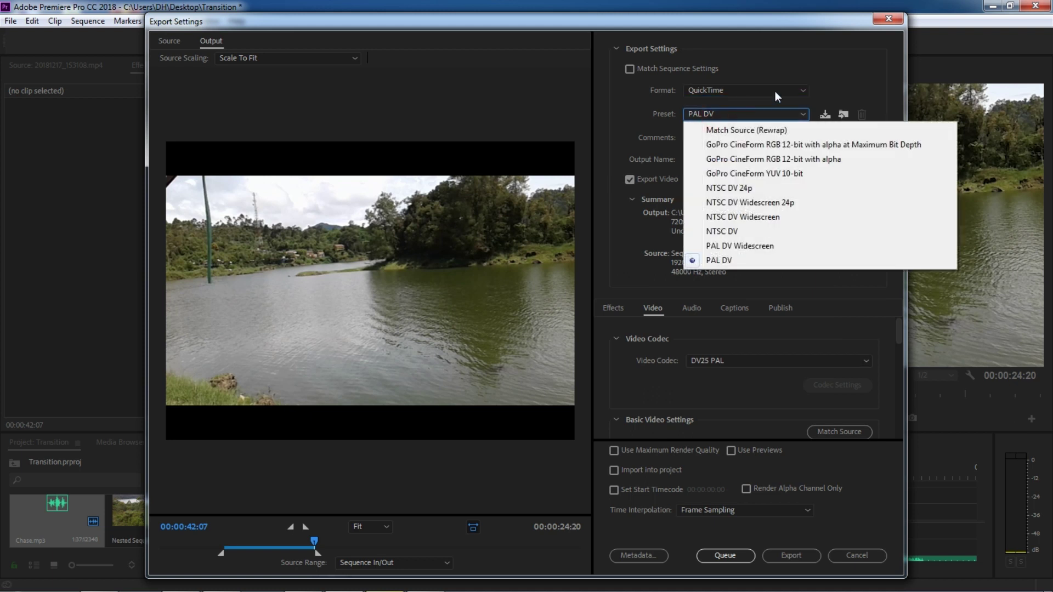
Step: Set the export format to H.264, name the output Transition on the Desktop, and export the video
click(802, 91)
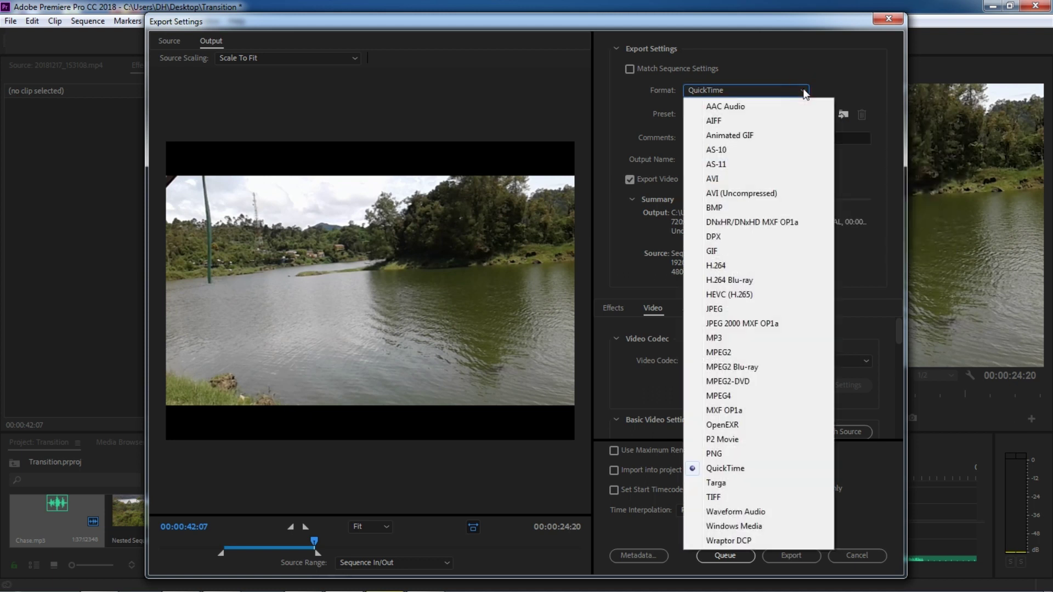
click(729, 267)
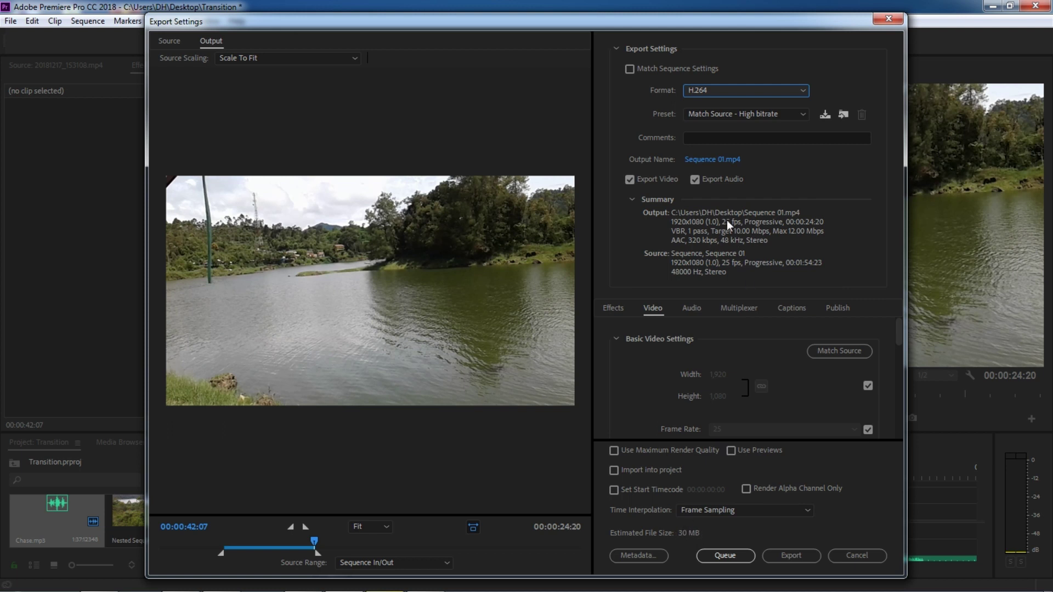
click(704, 160)
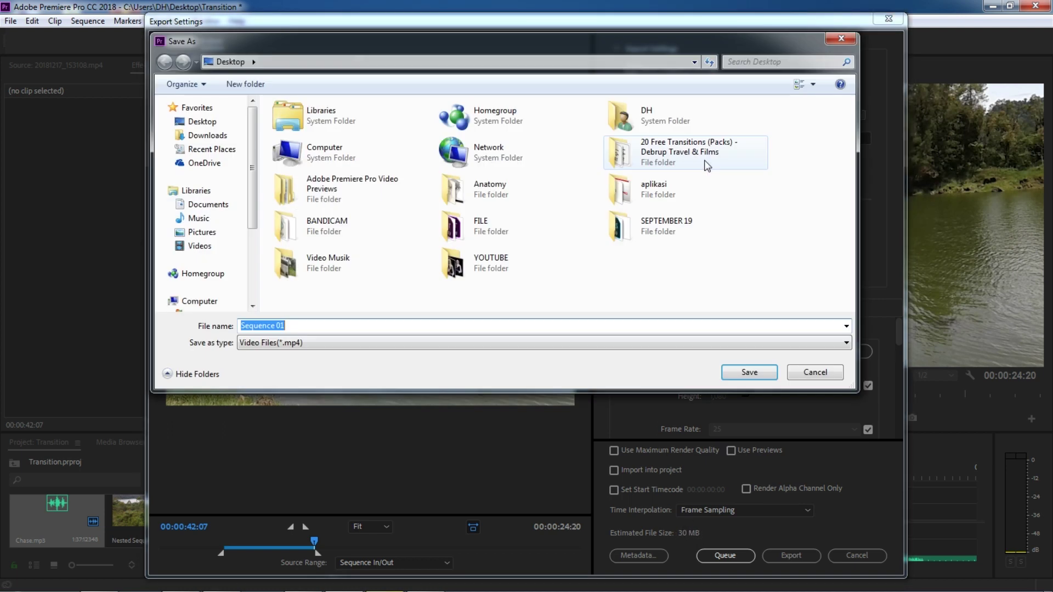
text(Transition)
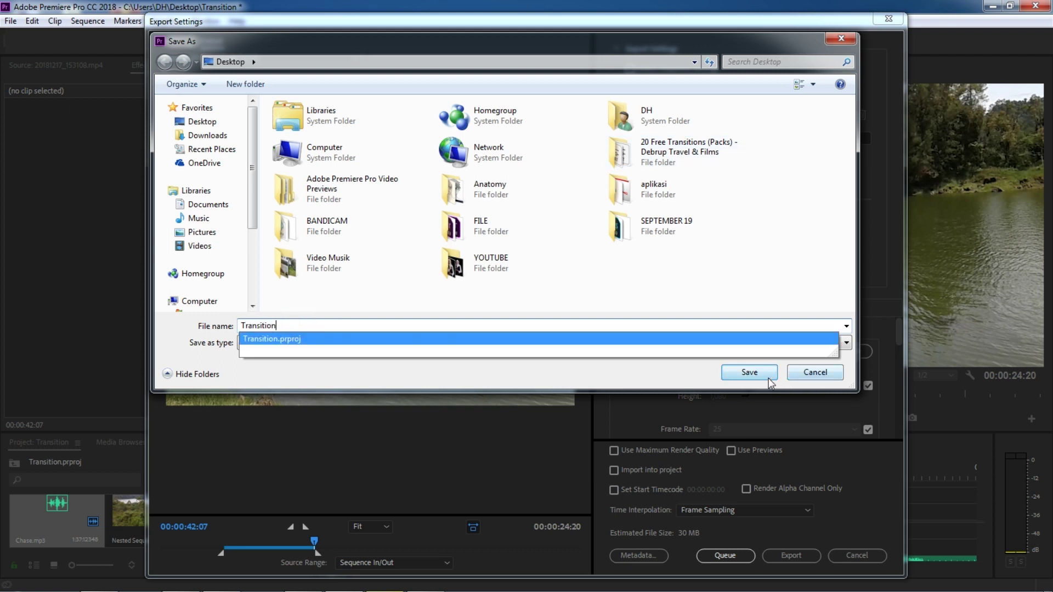
click(752, 373)
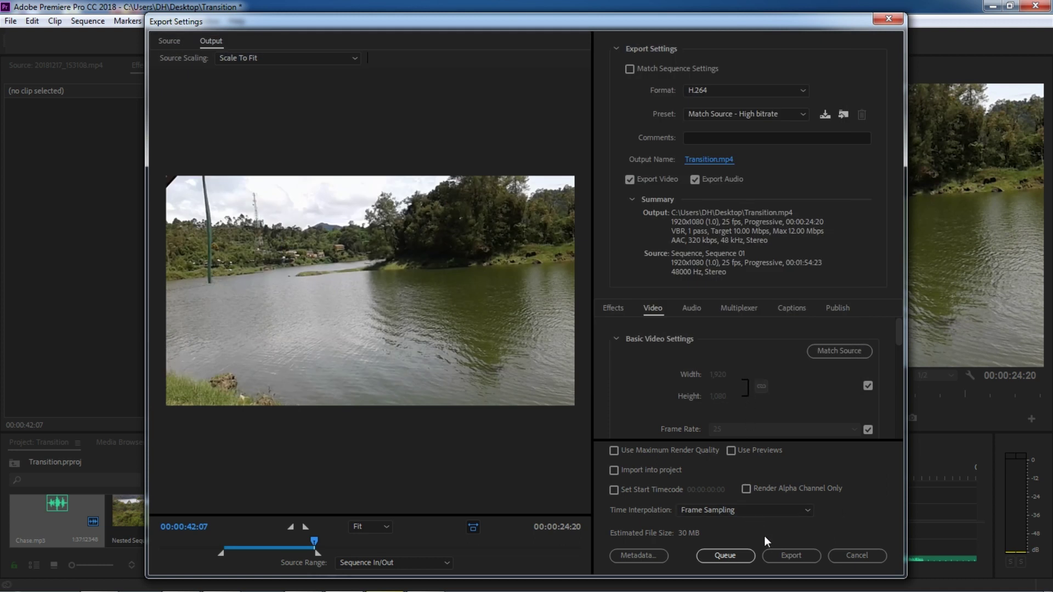
click(788, 556)
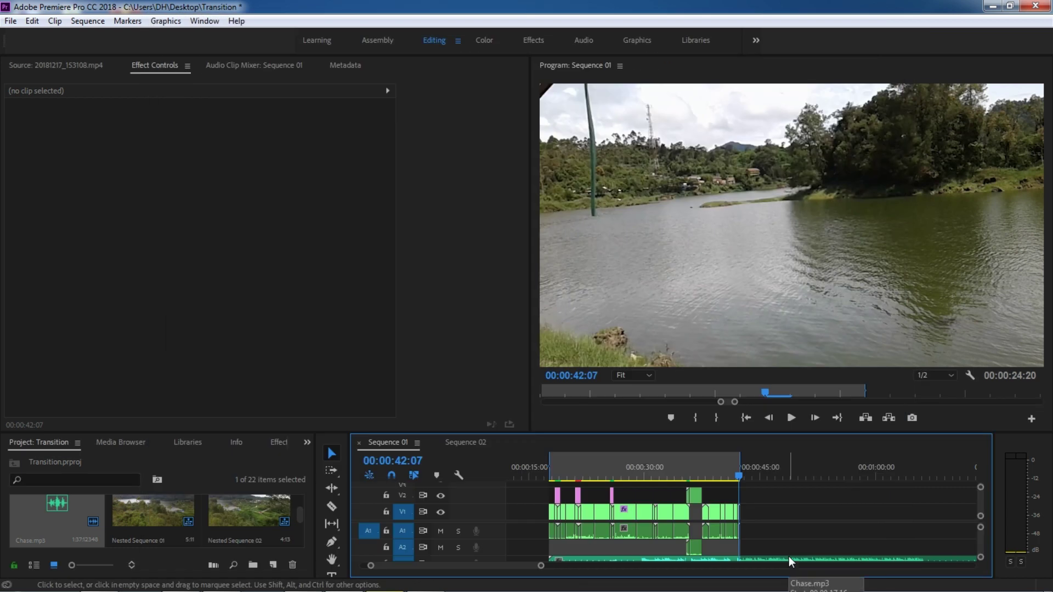
Step: Switch to the desktop and open the exported Transition video with a chosen program
click(991, 6)
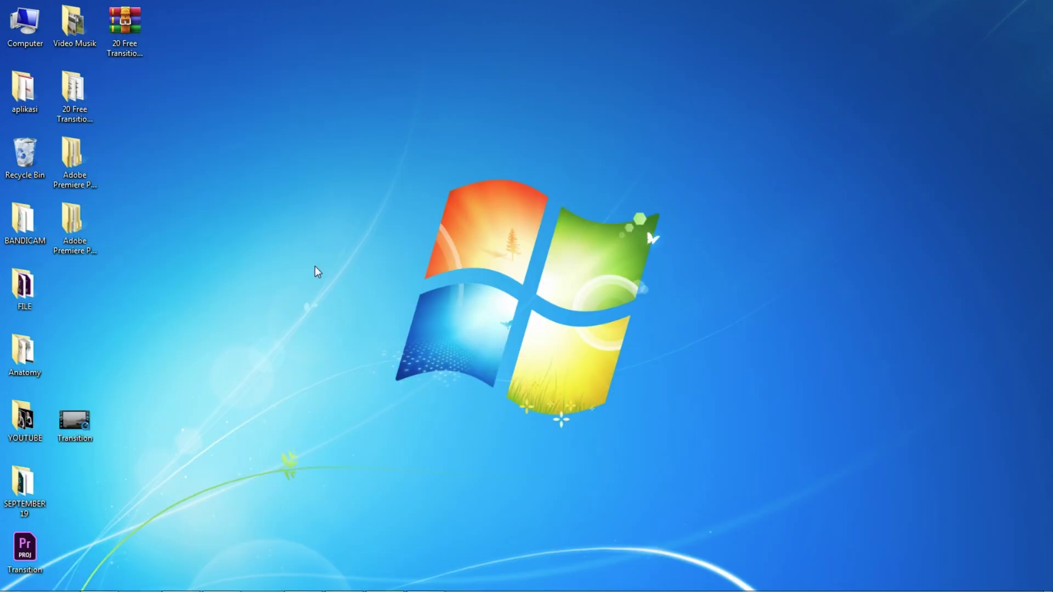
right_click(78, 415)
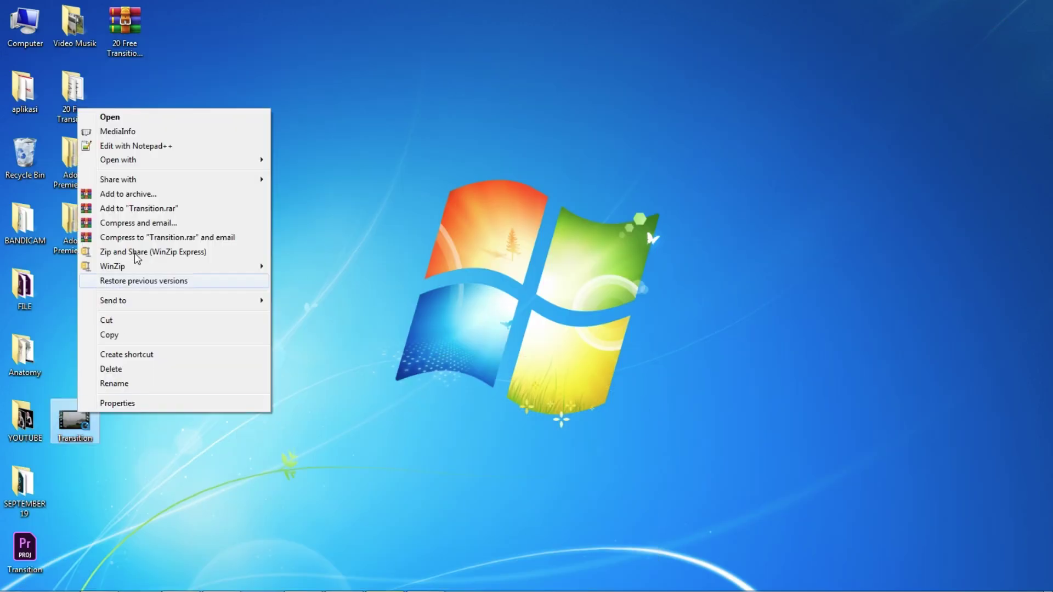
mouse_move(226, 164)
click(294, 175)
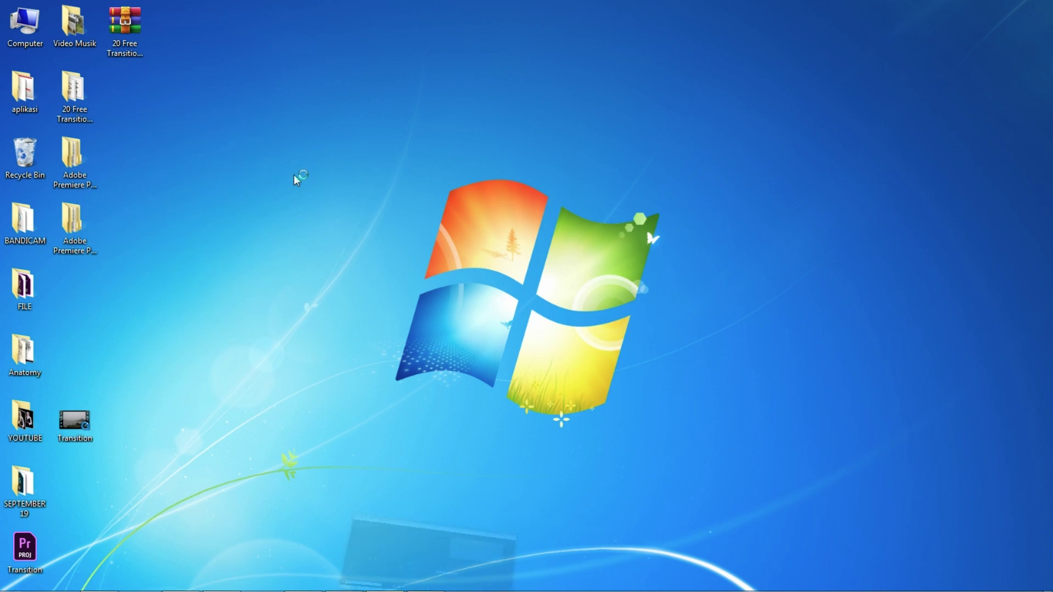